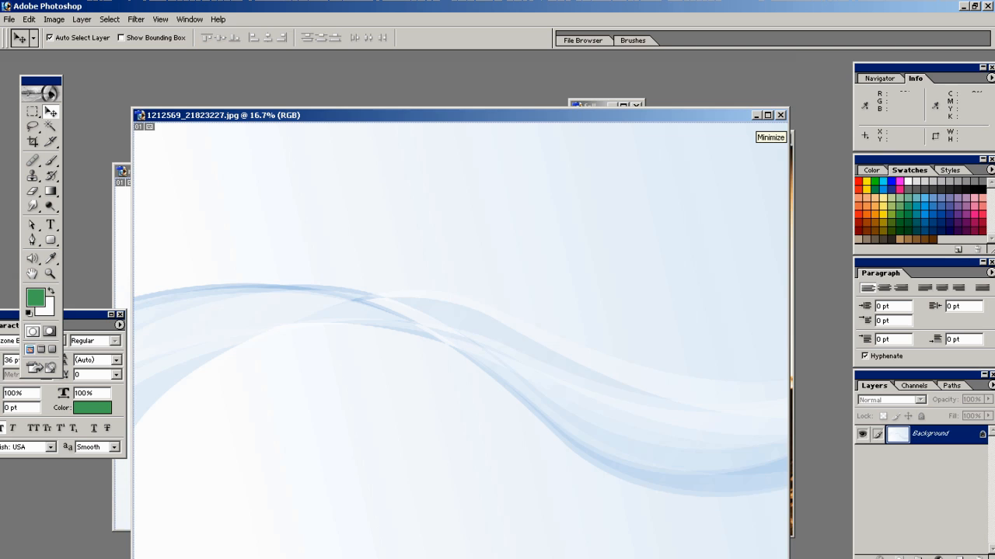
- Clear the wave background, ribbon, photo and rainbow background image windows from the workspace
{"action": "left_click", "coordinate": [755, 115]}
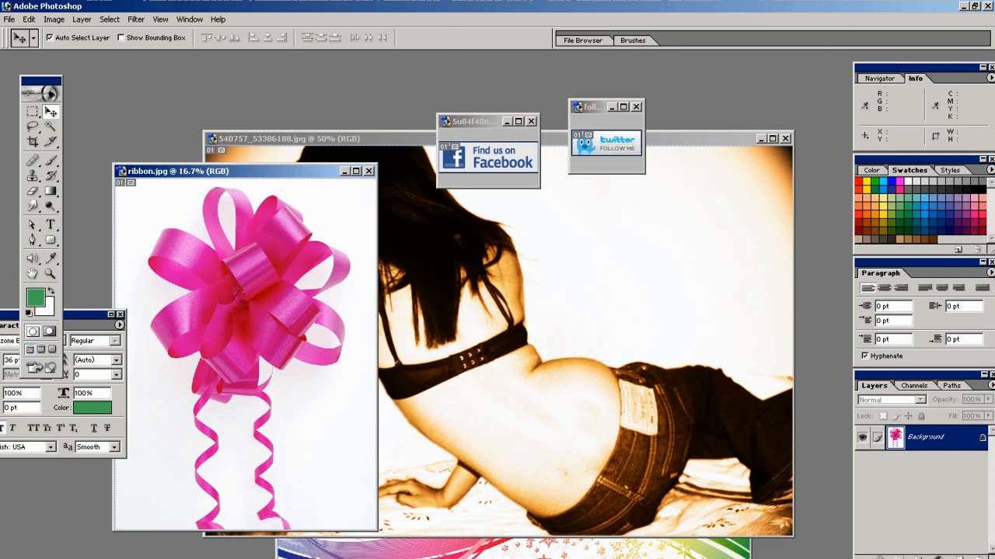
{"action": "left_click", "coordinate": [344, 171]}
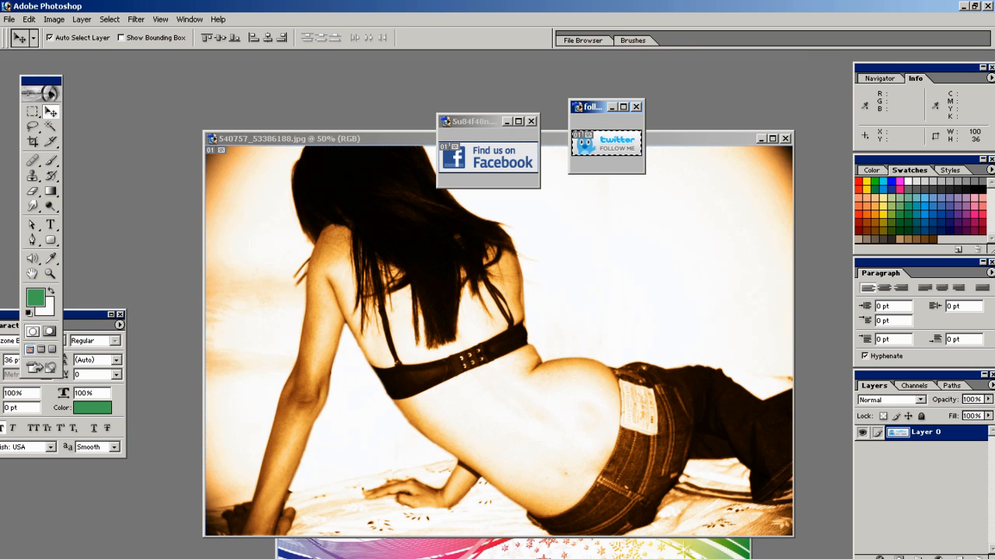
{"action": "left_click", "coordinate": [674, 139]}
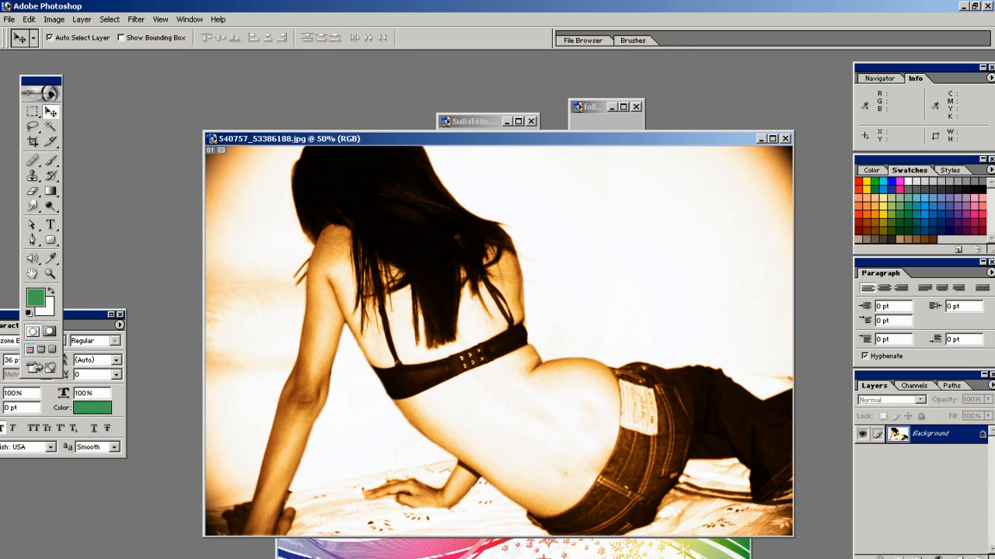
{"action": "left_click", "coordinate": [785, 139]}
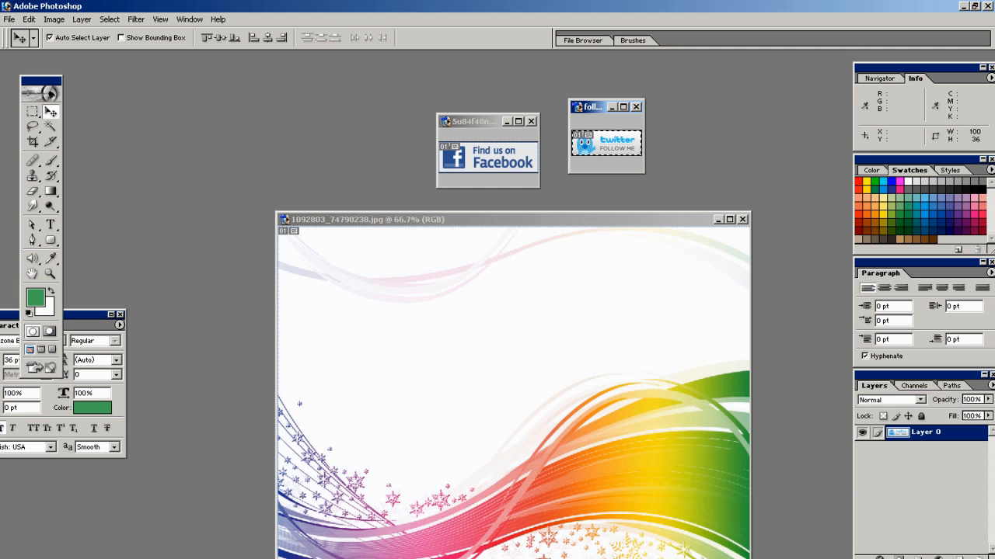
{"action": "left_click", "coordinate": [743, 219]}
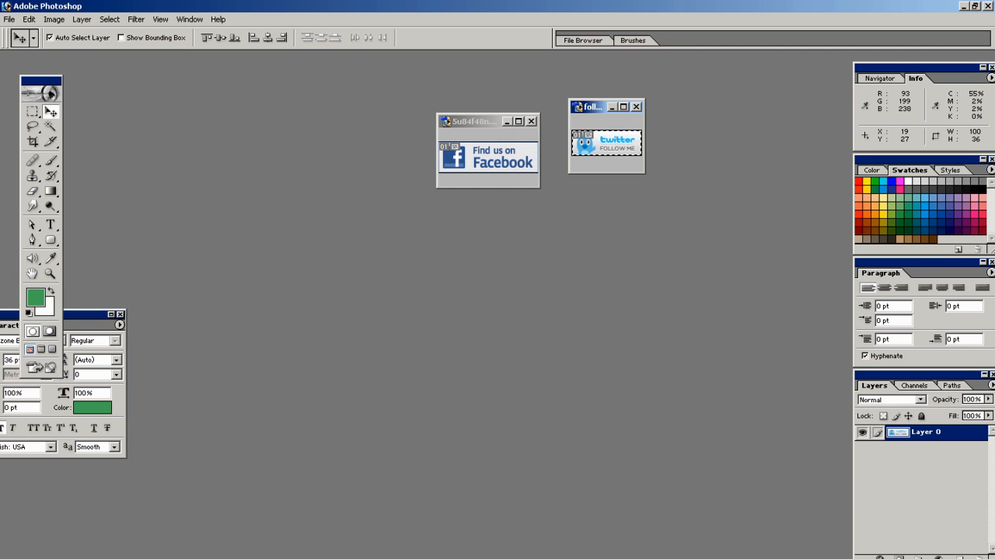
- View the 540757_53386188.jpg photo enlarged to 55% and put its window away
{"action": "left_click", "coordinate": [505, 158]}
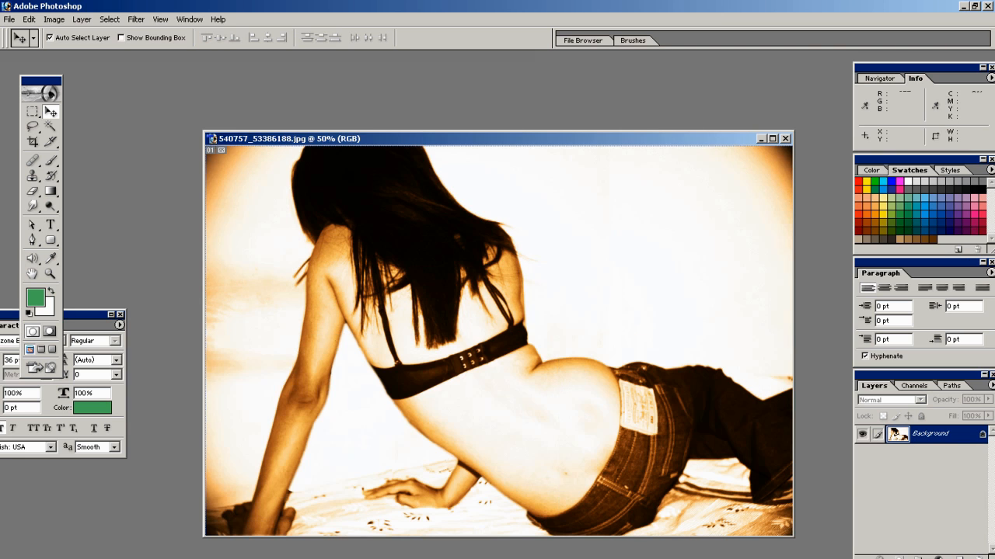
{"action": "left_click_drag", "start_coordinate": [491, 138], "coordinate": [486, 112]}
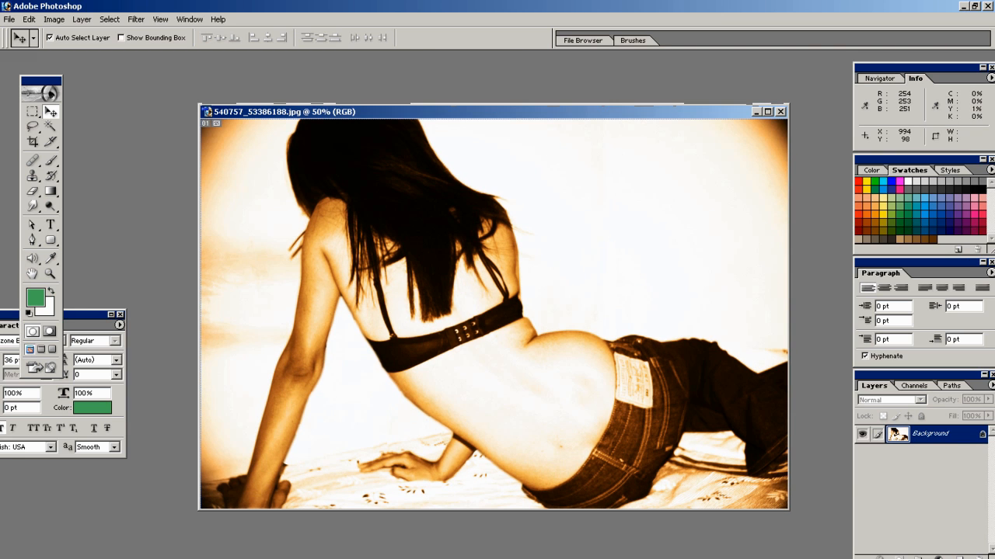
{"action": "scroll", "coordinate": [696, 471], "scroll_direction": "up", "scroll_amount": 1}
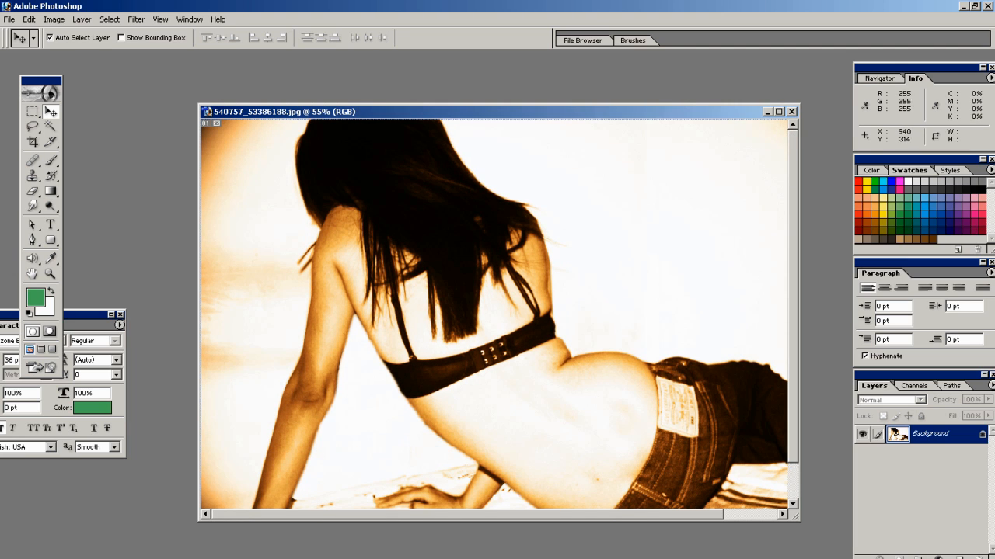
{"action": "key", "text": "ctrl+w"}
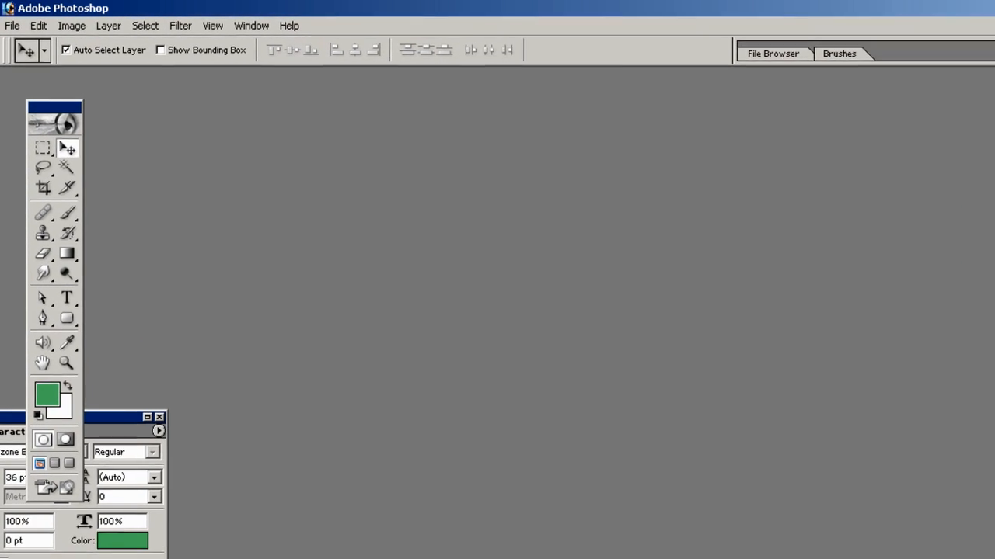
- Create a new white RGB document, 960 × 1000 pixels at 72 pixels/inch, and show it at 100%
{"action": "left_click", "coordinate": [14, 26]}
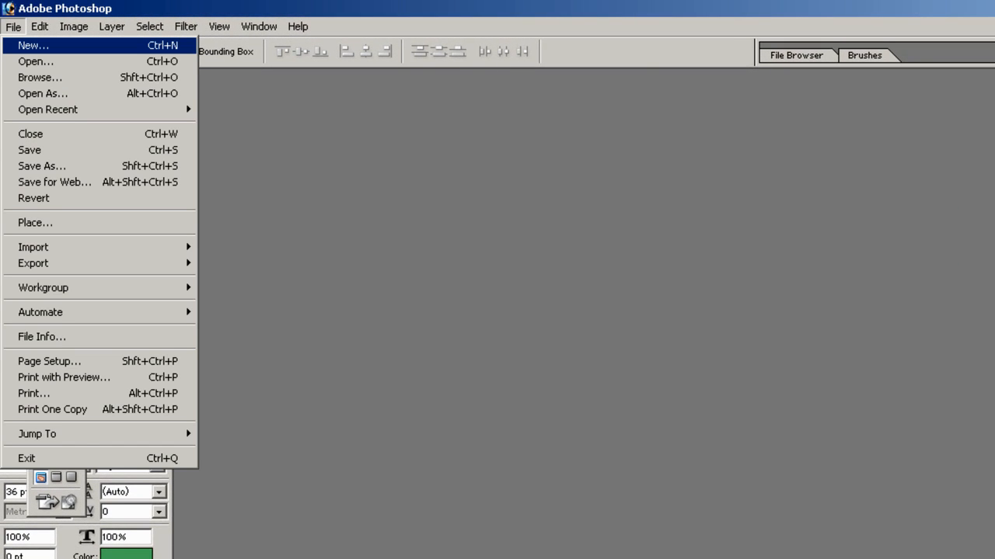
{"action": "key", "text": "Return"}
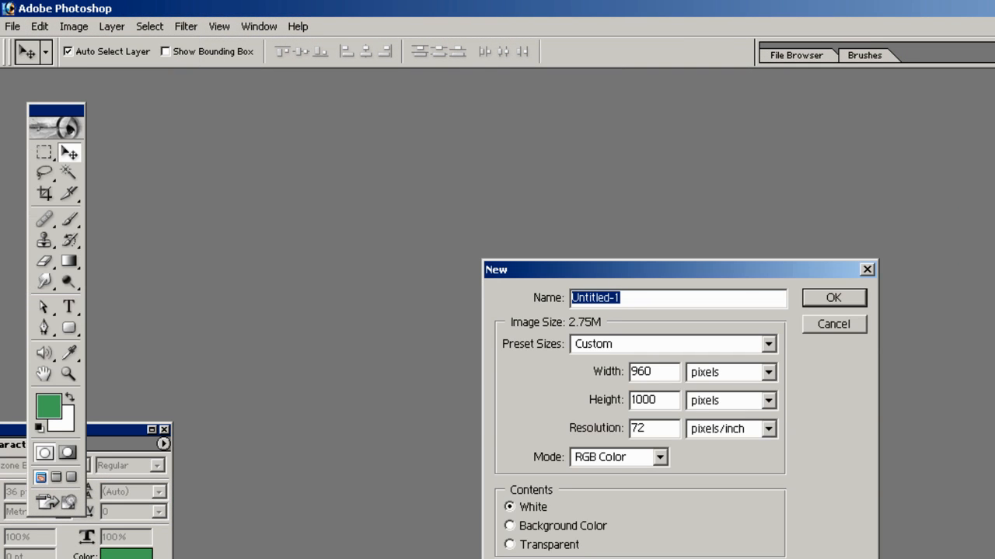
{"action": "key", "text": "Tab"}
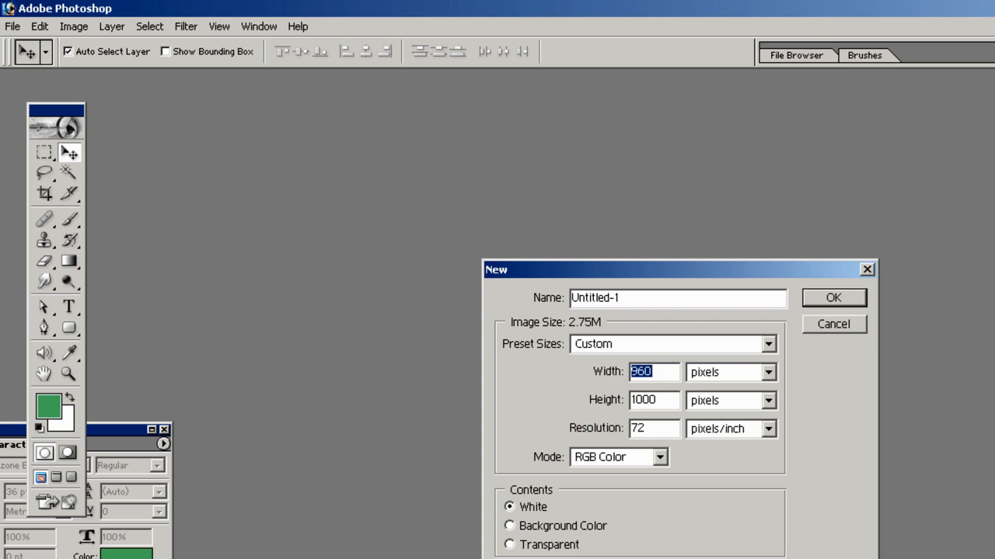
{"action": "key", "text": "Tab"}
{"action": "key", "text": "Tab"}
{"action": "key", "text": "Return"}
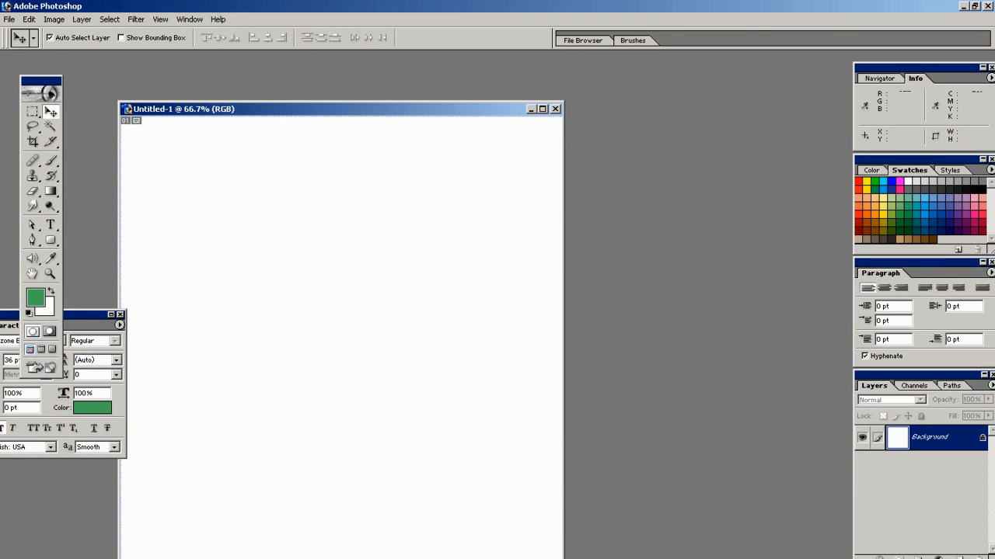
{"action": "left_click_drag", "start_coordinate": [412, 109], "coordinate": [458, 98]}
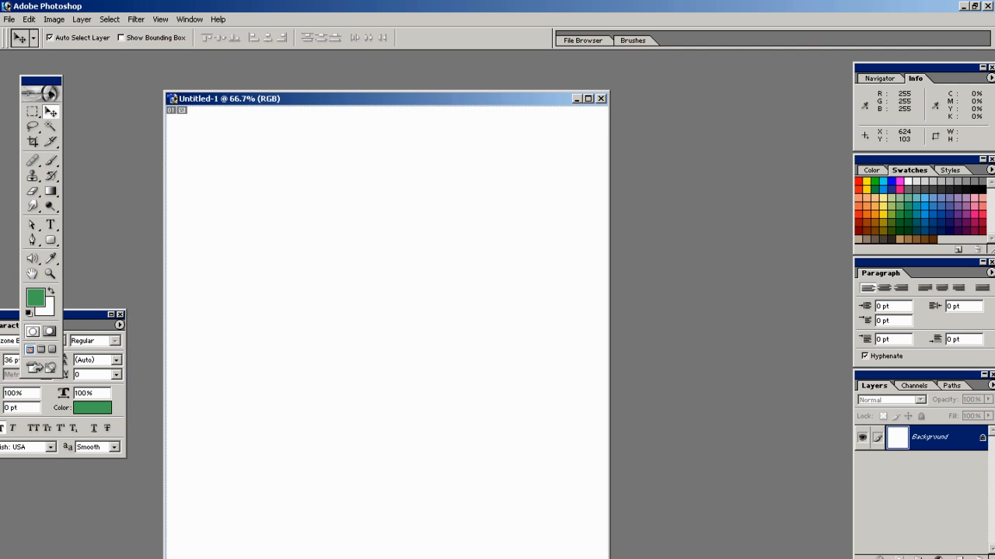
{"action": "key", "text": "ctrl+plus"}
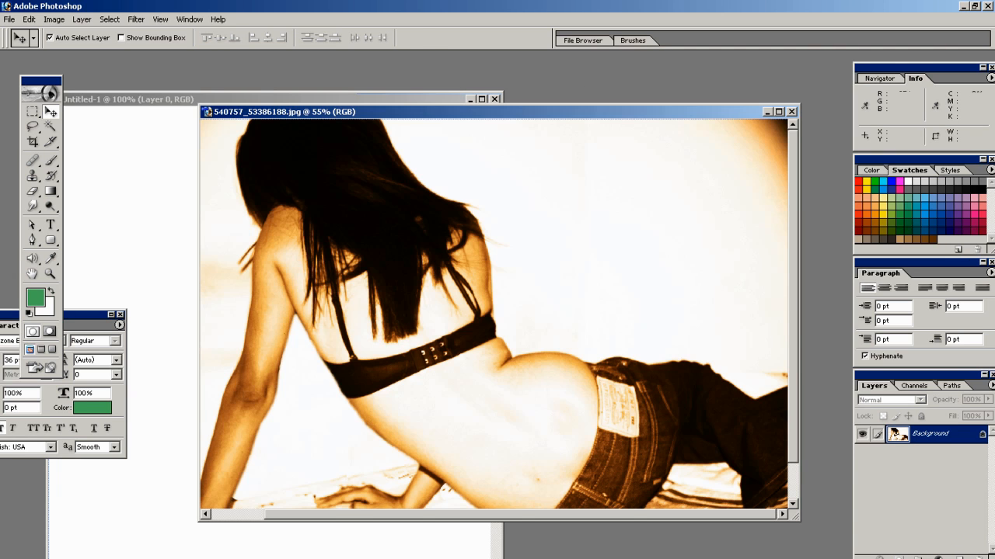
- Copy the 540757_53386188.jpg photo into the Untitled-1 document as a new layer and maximize that document
{"action": "left_click_drag", "start_coordinate": [390, 111], "coordinate": [552, 112]}
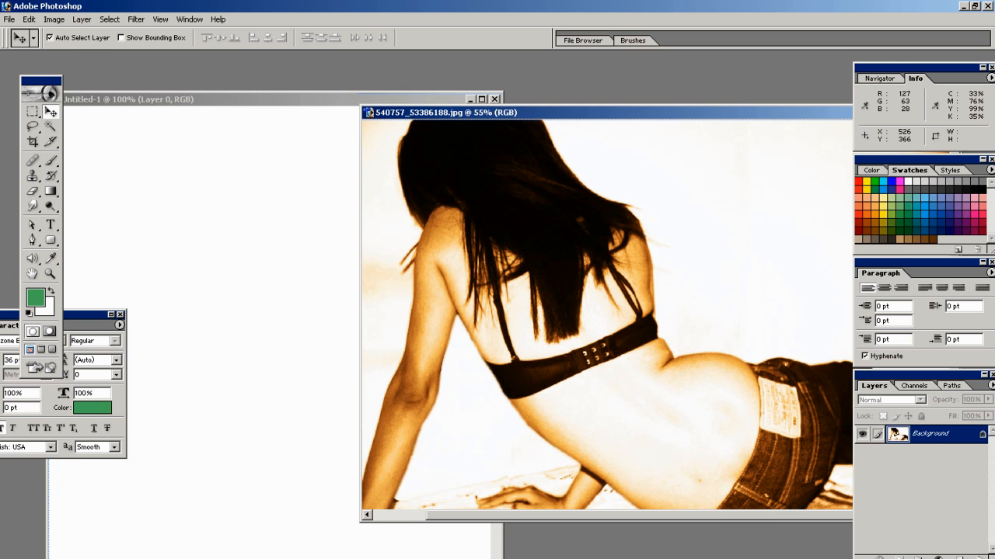
{"action": "left_click_drag", "start_coordinate": [538, 276], "coordinate": [206, 297]}
{"action": "left_click", "coordinate": [481, 100]}
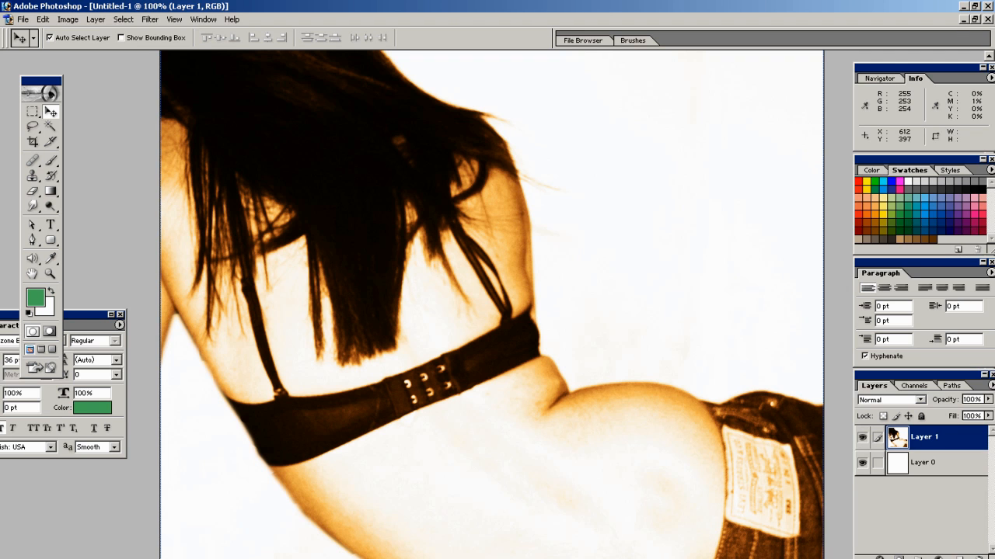
- Scale the photo layer proportionally about its centre to about 40.3%
{"action": "key", "text": "ctrl+minus"}
{"action": "key", "text": "ctrl+minus"}
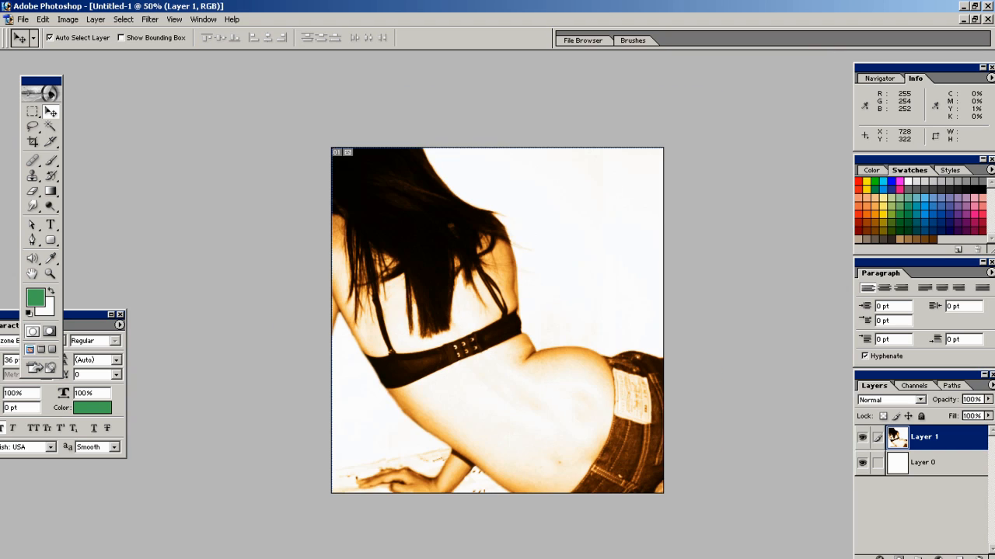
{"action": "key", "text": "ctrl+t"}
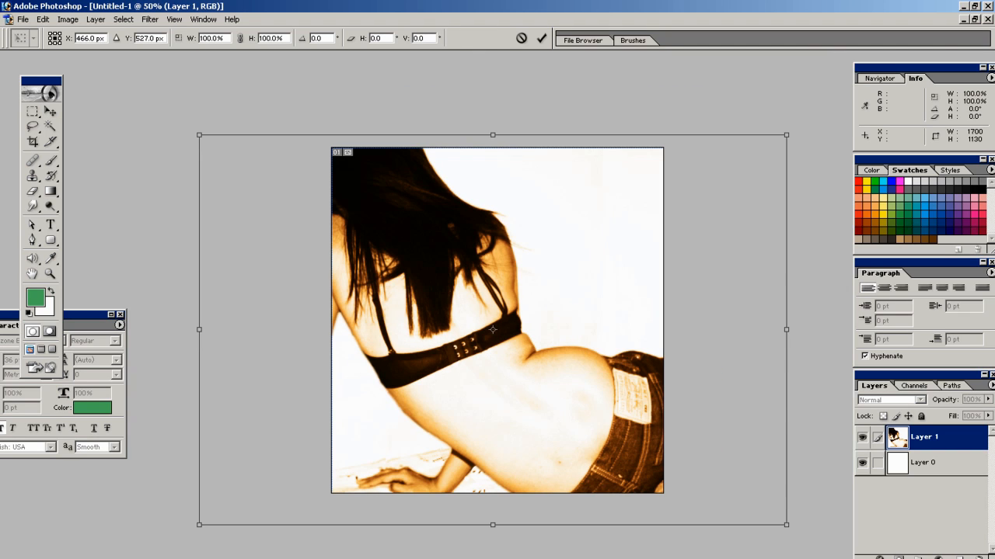
{"action": "left_click_drag", "start_coordinate": [786, 525], "coordinate": [605, 405]}
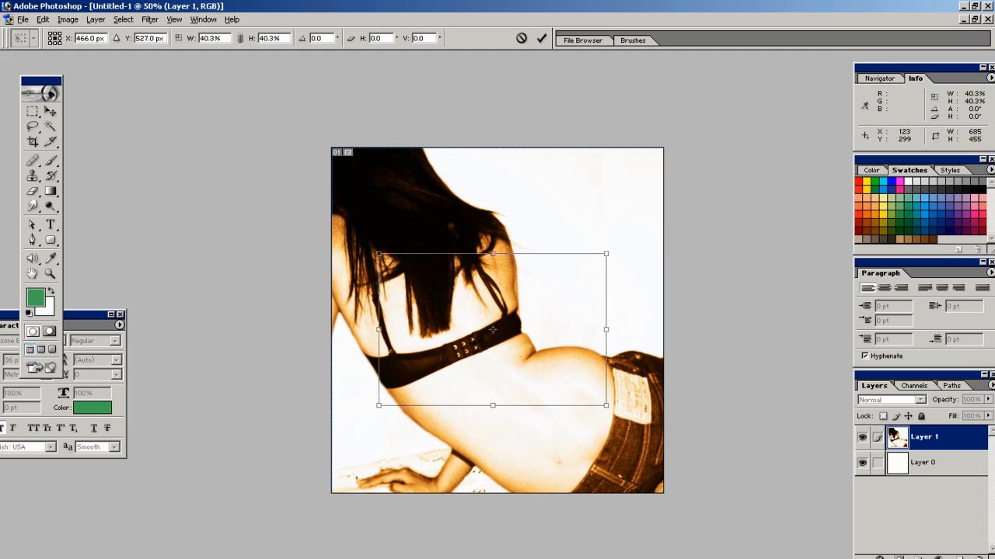
{"action": "key", "text": "Return"}
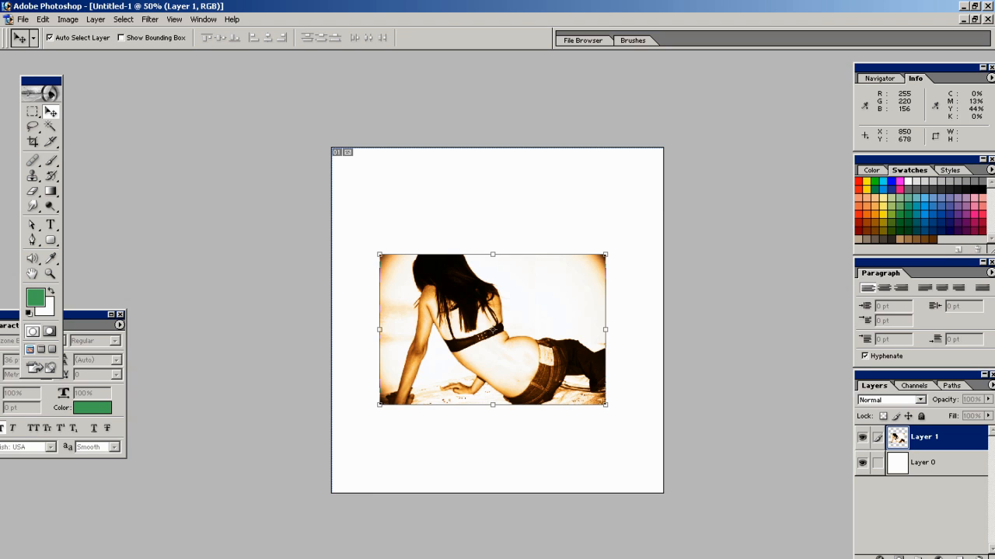
- Move the scaled photo into the top-left corner of the canvas
{"action": "key", "text": "ctrl+alt+0"}
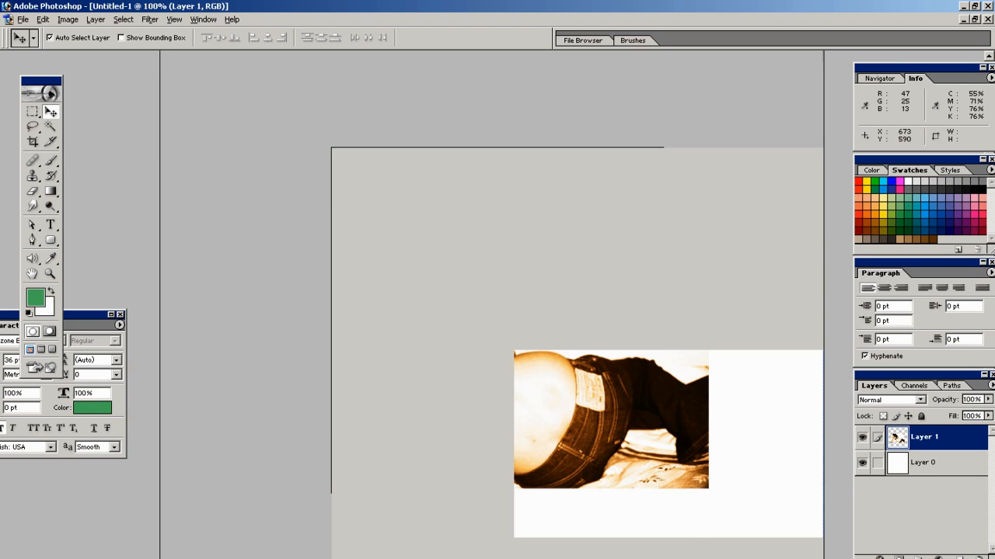
{"action": "left_click_drag", "start_coordinate": [406, 388], "coordinate": [327, 194]}
{"action": "left_click_drag", "start_coordinate": [327, 283], "coordinate": [300, 323]}
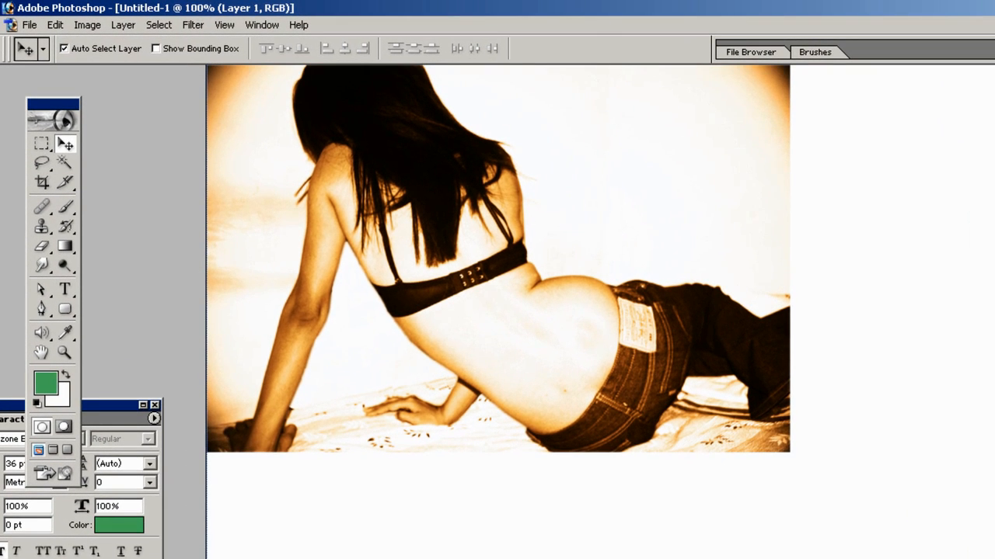
- Flip the photo layer horizontally
{"action": "left_click", "coordinate": [56, 25]}
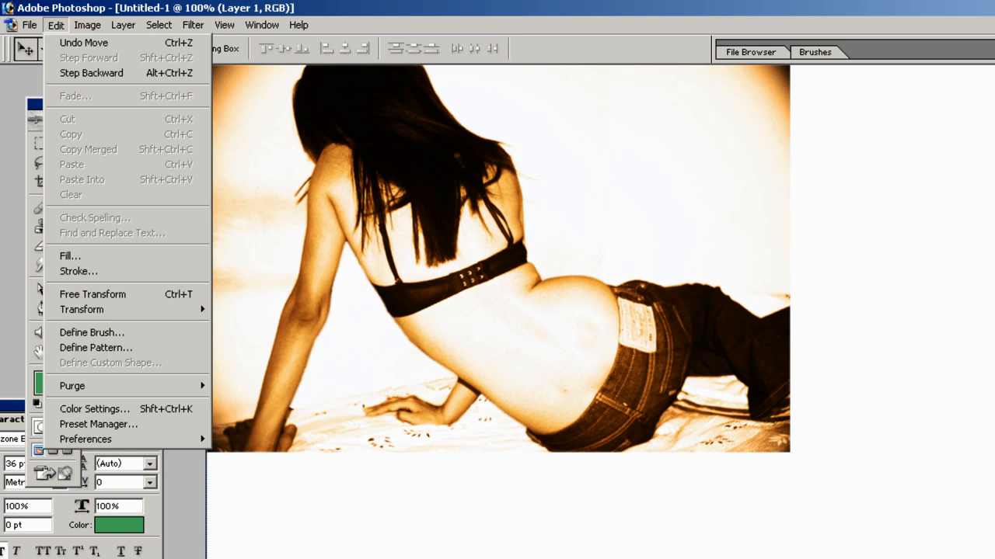
{"action": "mouse_move", "coordinate": [117, 309]}
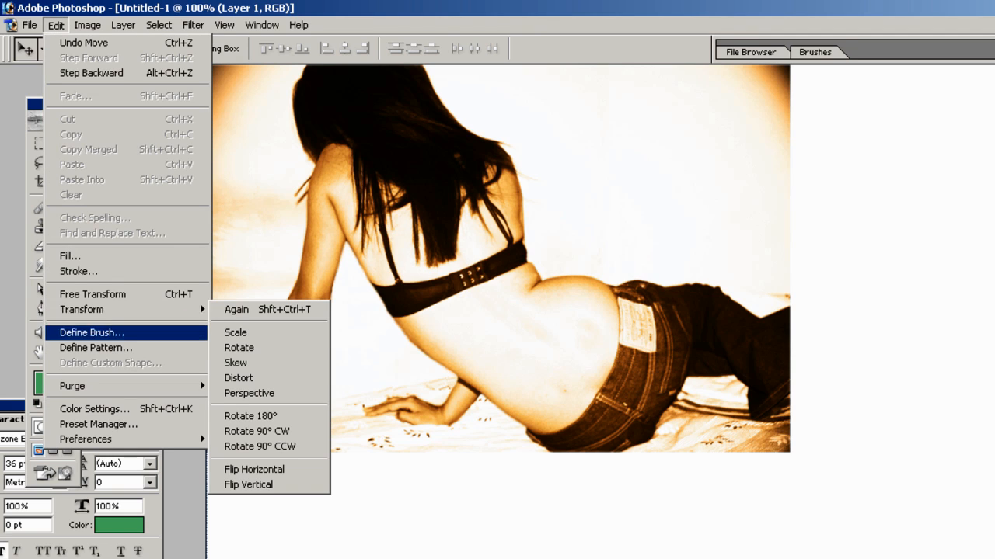
{"action": "left_click", "coordinate": [254, 470]}
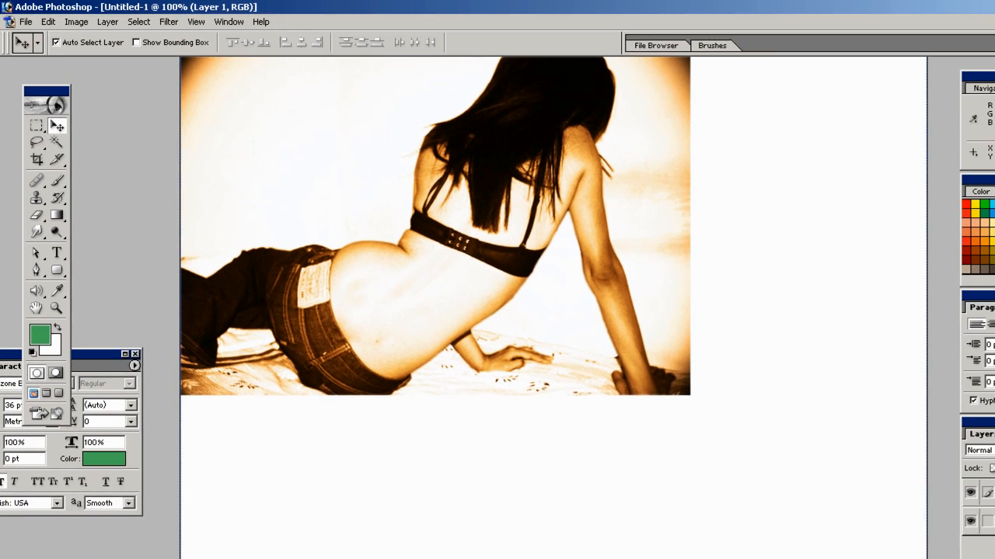
- Erase the dark vignette along the photo's right edge and in its upper-left corner with a soft 125-pixel eraser
{"action": "key", "text": "e"}
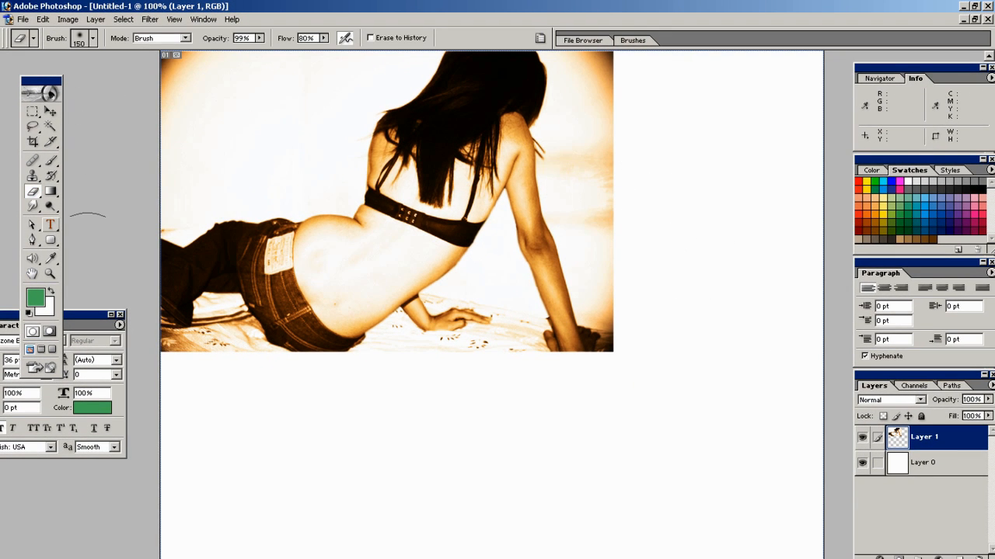
{"action": "key", "text": "bracketleft"}
{"action": "key", "text": "bracketleft"}
{"action": "key", "text": "bracketleft"}
{"action": "key", "text": "bracketleft"}
{"action": "key", "text": "bracketleft"}
{"action": "key", "text": "bracketleft"}
{"action": "key", "text": "bracketleft"}
{"action": "key", "text": "bracketleft"}
{"action": "key", "text": "bracketleft"}
{"action": "key", "text": "bracketleft"}
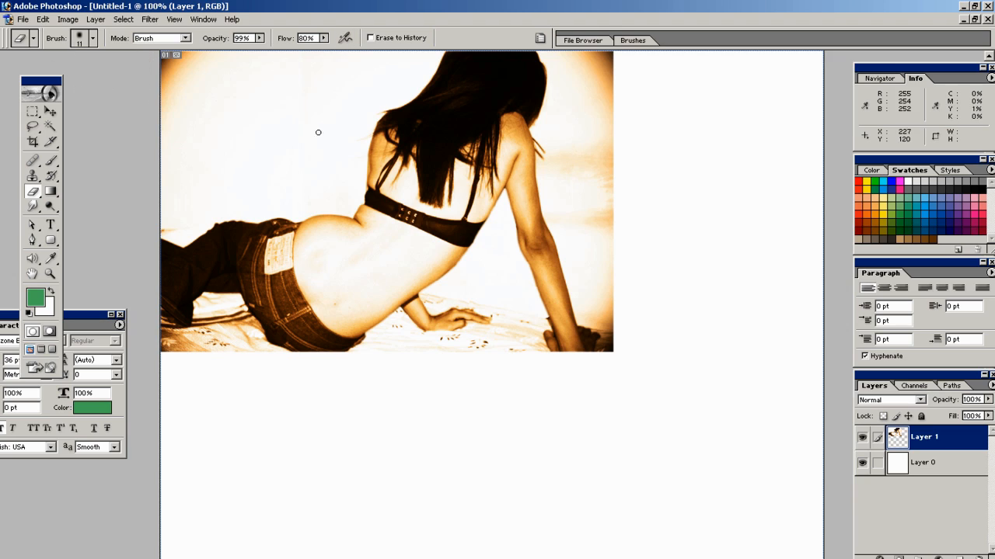
{"action": "key", "text": "bracketright"}
{"action": "key", "text": "bracketright"}
{"action": "key", "text": "bracketright"}
{"action": "key", "text": "bracketright"}
{"action": "key", "text": "bracketright"}
{"action": "key", "text": "bracketright"}
{"action": "key", "text": "bracketright"}
{"action": "key", "text": "bracketright"}
{"action": "key", "text": "bracketright"}
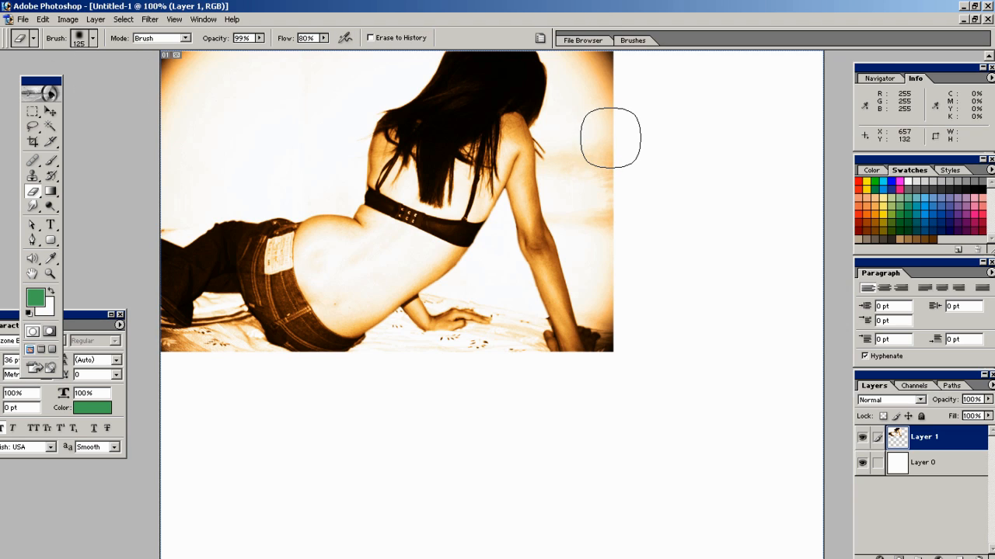
{"action": "left_click", "coordinate": [611, 138]}
{"action": "mouse_move", "coordinate": [611, 122]}
{"action": "left_mouse_down"}
{"action": "mouse_move", "coordinate": [620, 69]}
{"action": "mouse_move", "coordinate": [603, 68]}
{"action": "left_mouse_up"}
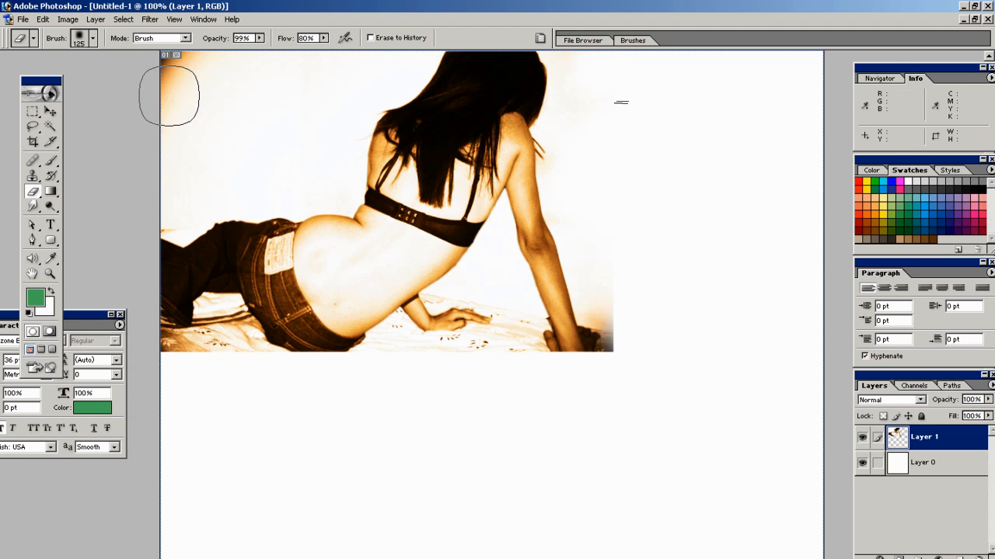
{"action": "mouse_move", "coordinate": [170, 94]}
{"action": "left_mouse_down"}
{"action": "mouse_move", "coordinate": [186, 46]}
{"action": "mouse_move", "coordinate": [180, 75]}
{"action": "left_mouse_up"}
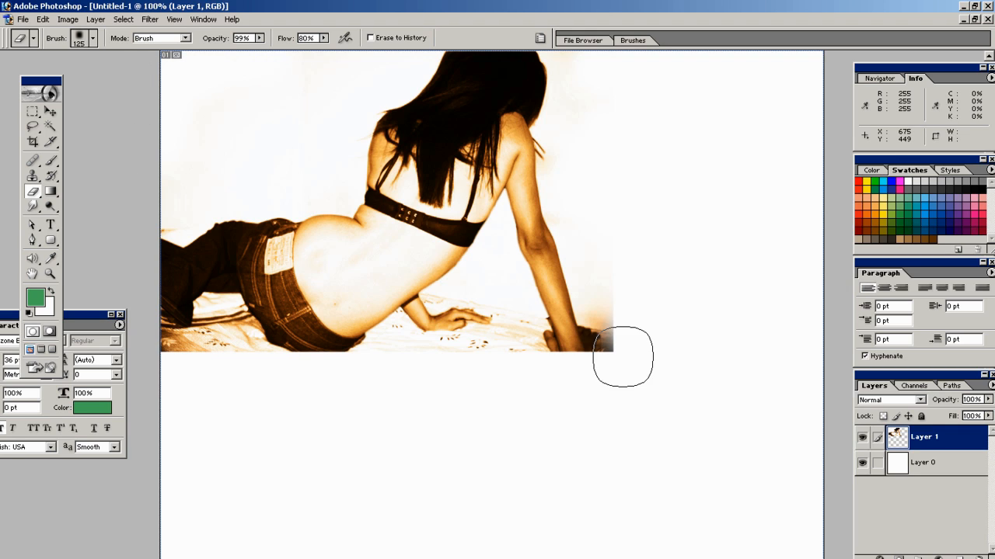
- Trace a pen path along the outer edge of the hand at the photo's lower-right corner, up to the wrist
{"action": "key", "text": "z"}
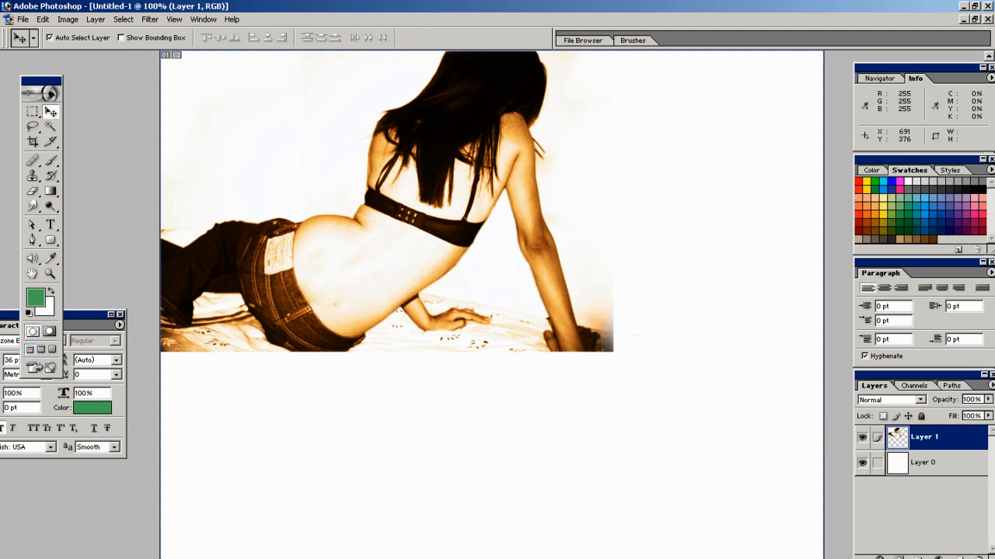
{"action": "left_click_drag", "start_coordinate": [497, 257], "coordinate": [702, 402]}
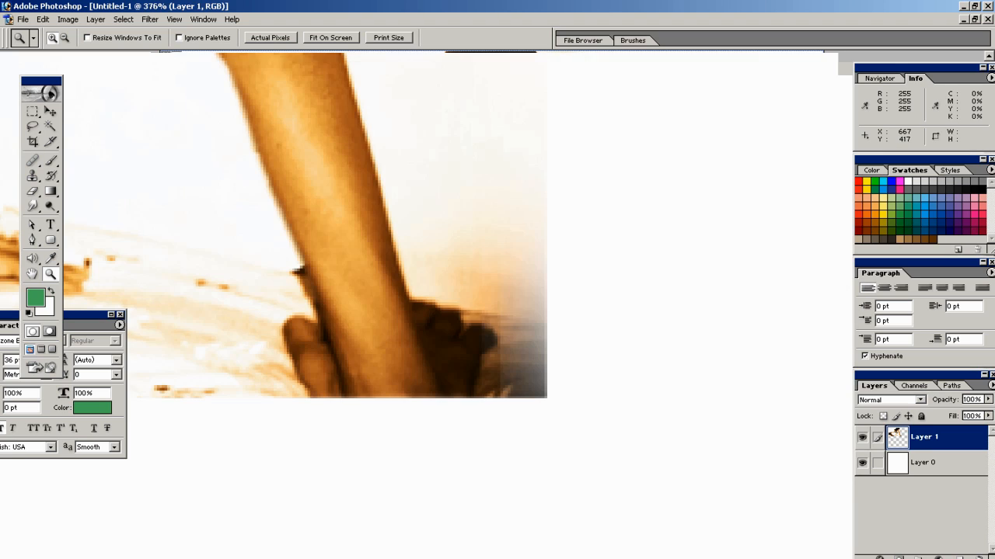
{"action": "key", "text": "p"}
{"action": "left_click", "coordinate": [466, 402]}
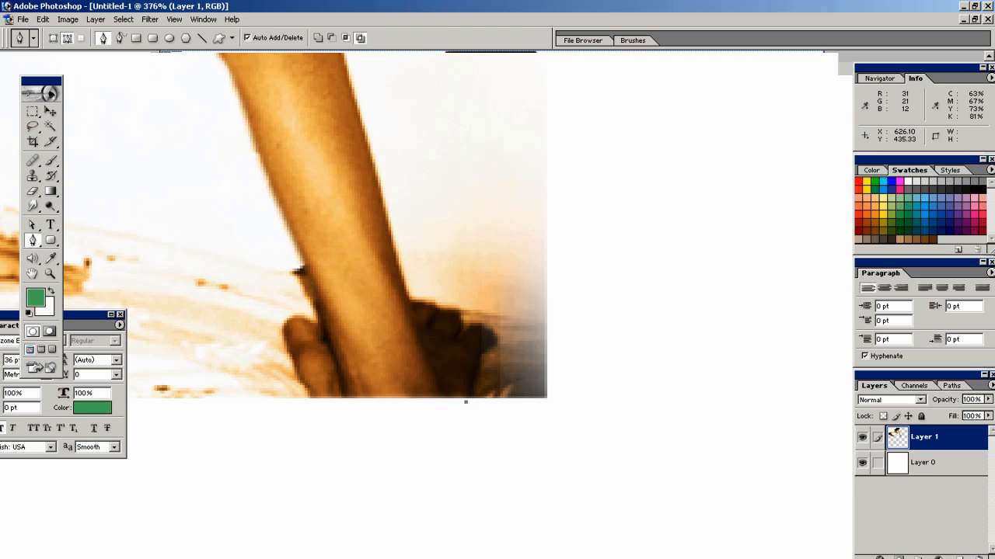
{"action": "left_click_drag", "start_coordinate": [480, 351], "coordinate": [484, 327]}
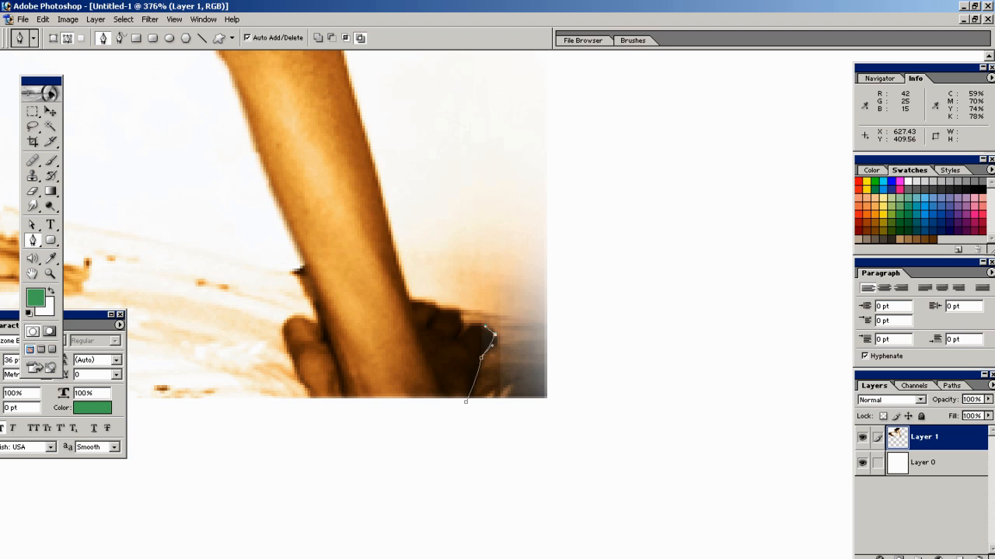
{"action": "left_click", "coordinate": [474, 323]}
{"action": "left_click", "coordinate": [464, 331]}
{"action": "left_click", "coordinate": [461, 314]}
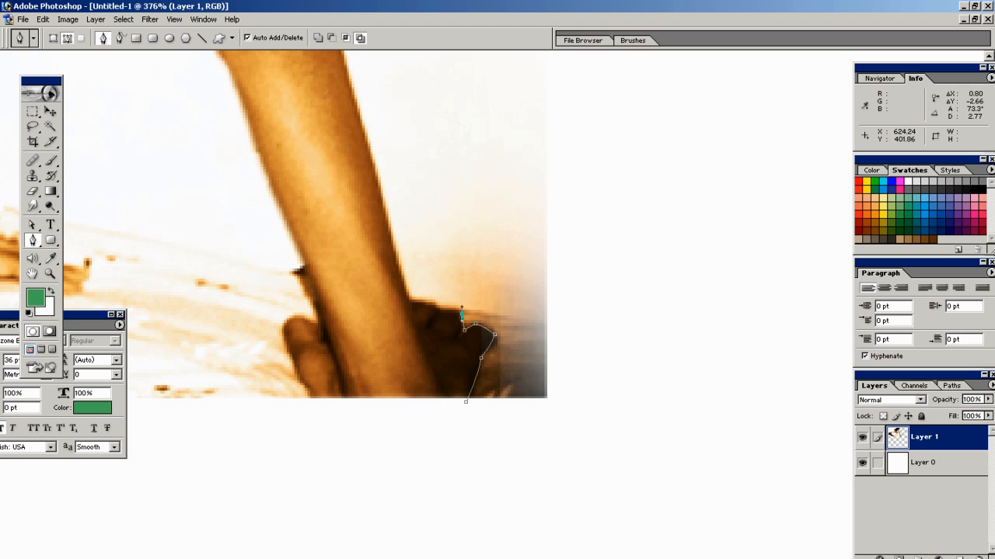
{"action": "left_click_drag", "start_coordinate": [462, 308], "coordinate": [410, 302]}
{"action": "left_click", "coordinate": [436, 309]}
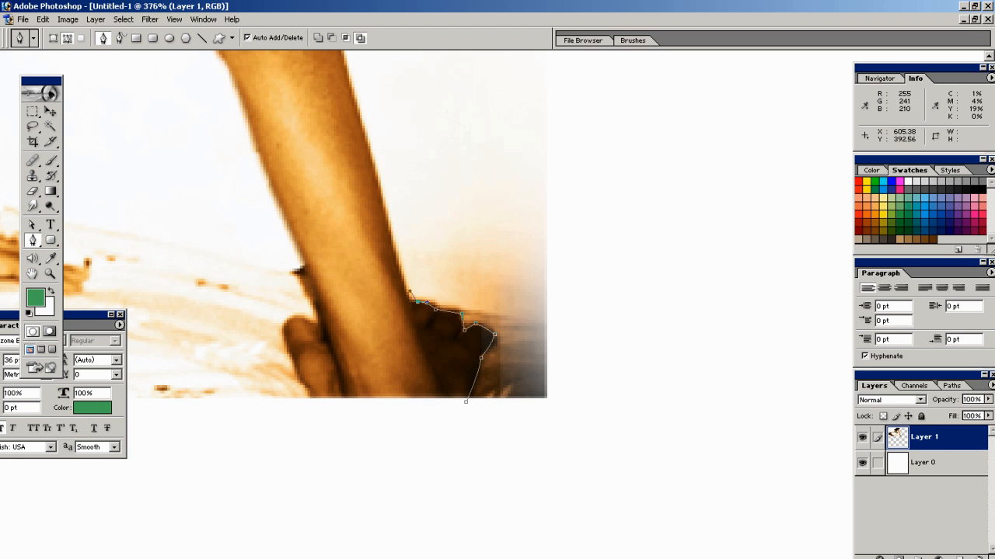
- Close the path around the dark corner background beside the hand, delete the enclosed area and deselect
{"action": "left_click", "coordinate": [411, 229]}
{"action": "left_click_drag", "start_coordinate": [508, 169], "coordinate": [561, 161]}
{"action": "left_click", "coordinate": [629, 164]}
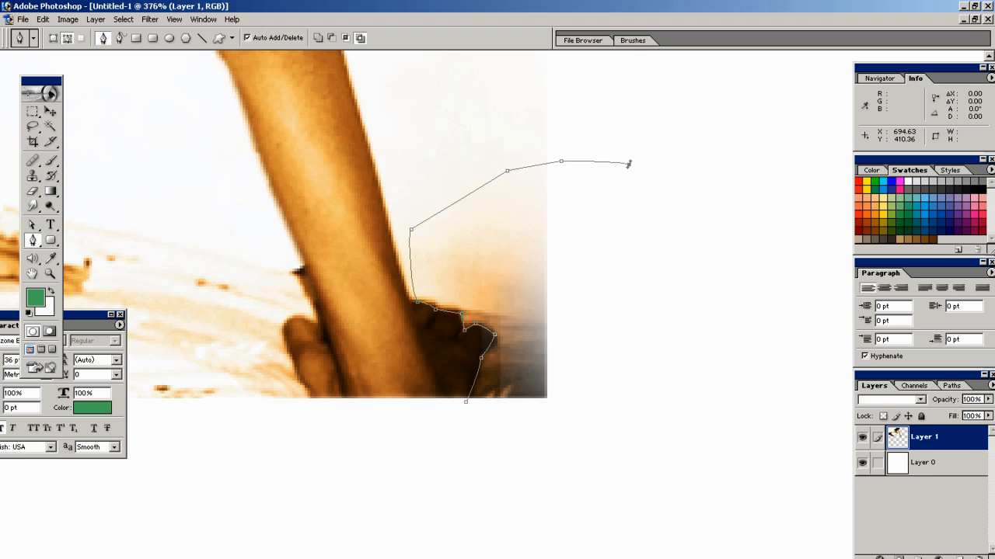
{"action": "left_click", "coordinate": [646, 329]}
{"action": "left_click", "coordinate": [628, 446]}
{"action": "left_click", "coordinate": [512, 471]}
{"action": "left_click", "coordinate": [465, 402]}
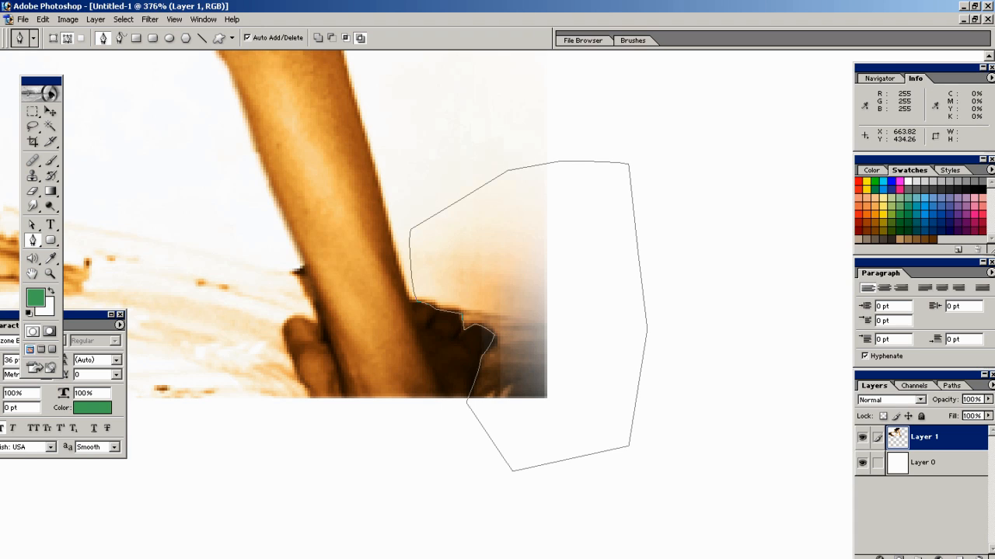
{"action": "key", "text": "ctrl+Return"}
{"action": "key", "text": "Delete"}
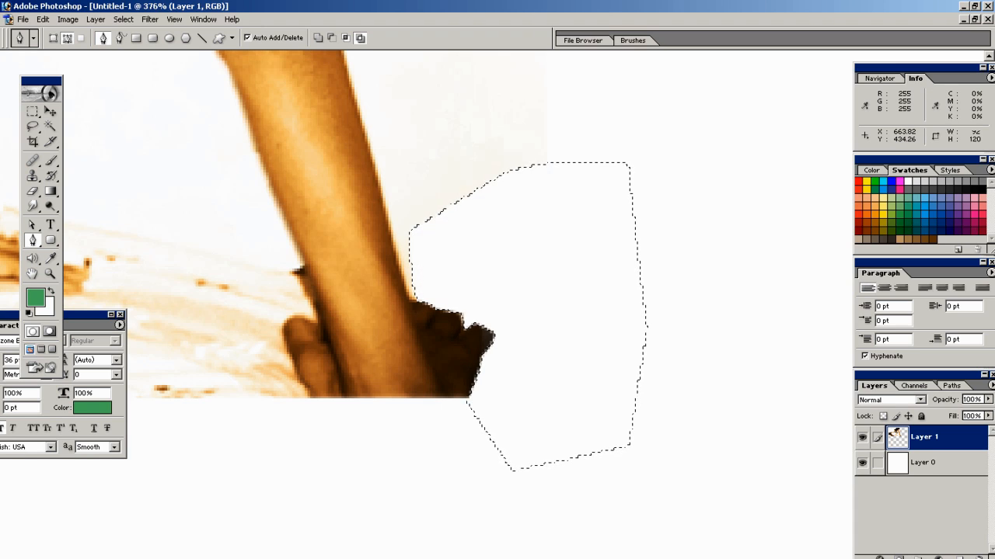
{"action": "key", "text": "ctrl+d"}
{"action": "key", "text": "ctrl+alt+0"}
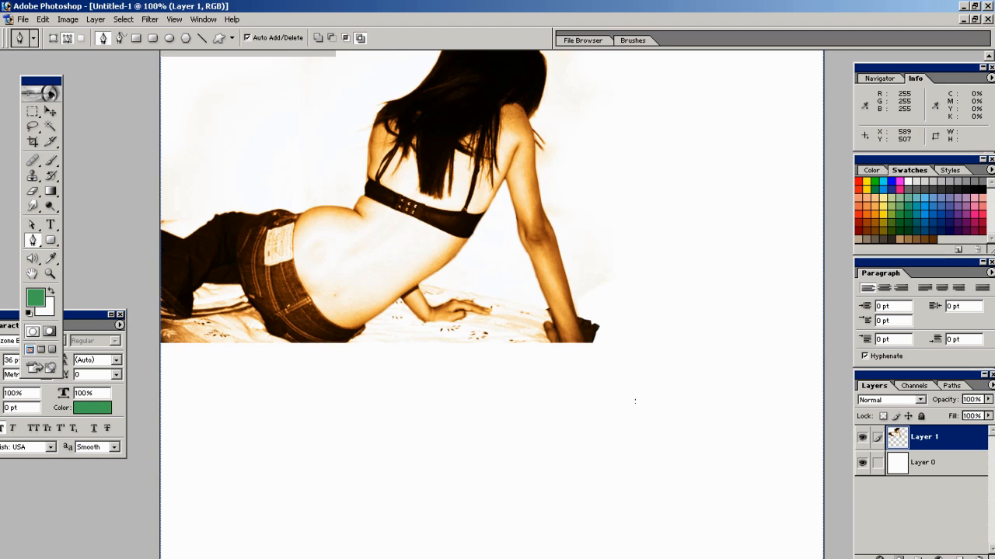
- Delete the pale background above the legs and behind the back using the Magic Wand at tolerance 50, then deselect
{"action": "left_click", "coordinate": [124, 19]}
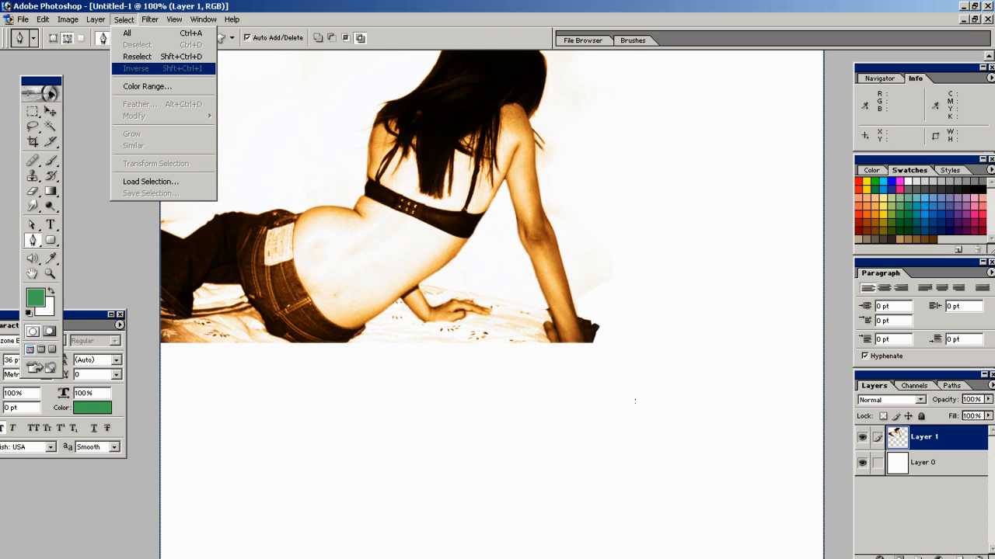
{"action": "key", "text": "Escape"}
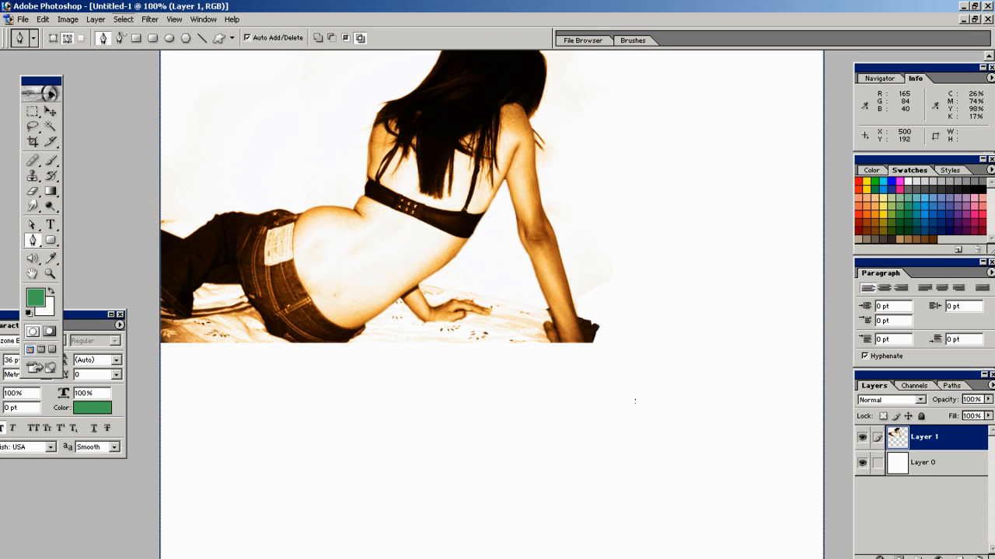
{"action": "key", "text": "v"}
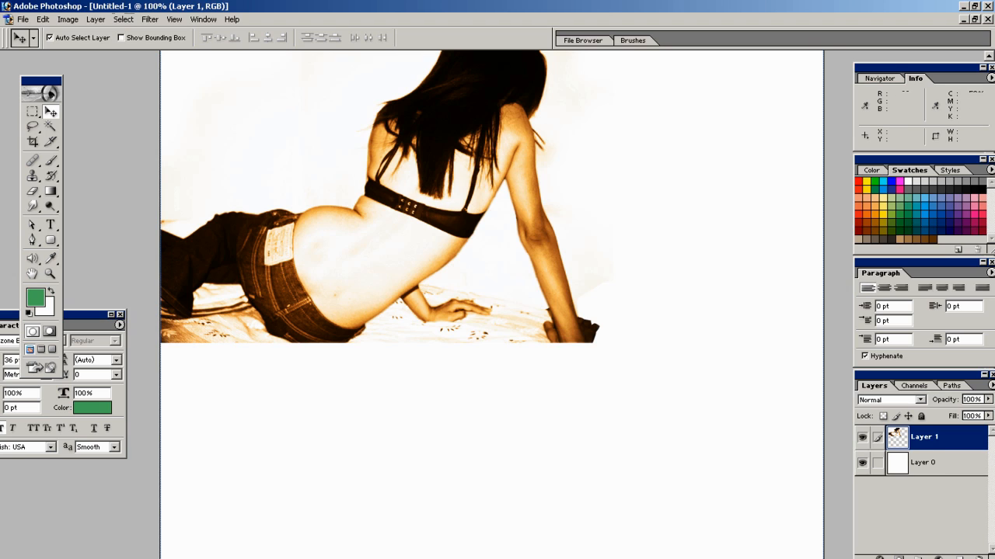
{"action": "left_click", "coordinate": [50, 125]}
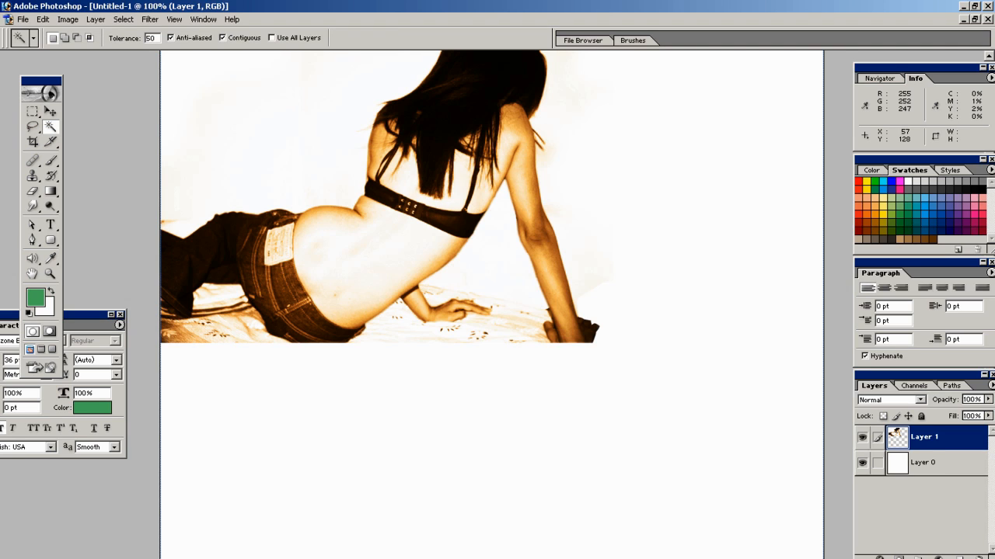
{"action": "left_click", "coordinate": [228, 200]}
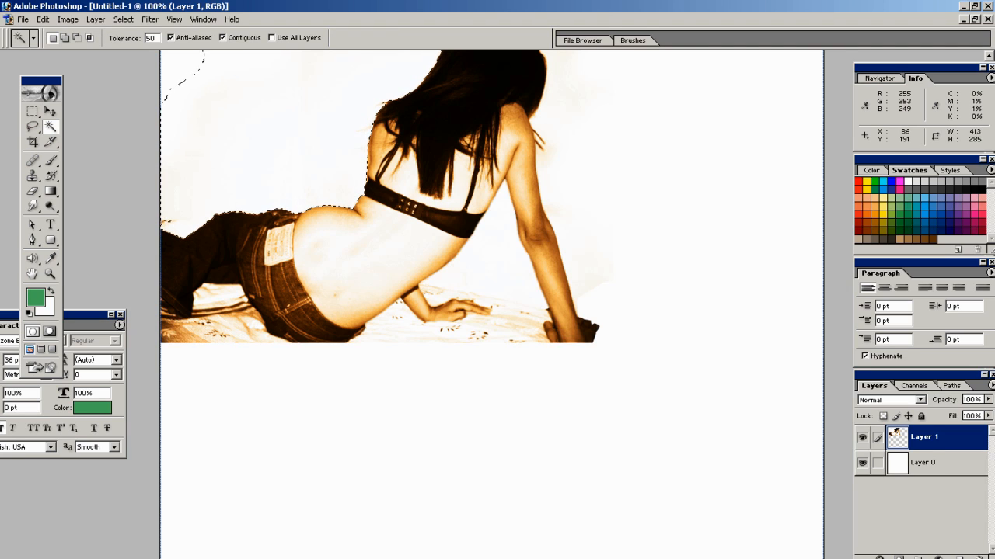
{"action": "key", "text": "Delete"}
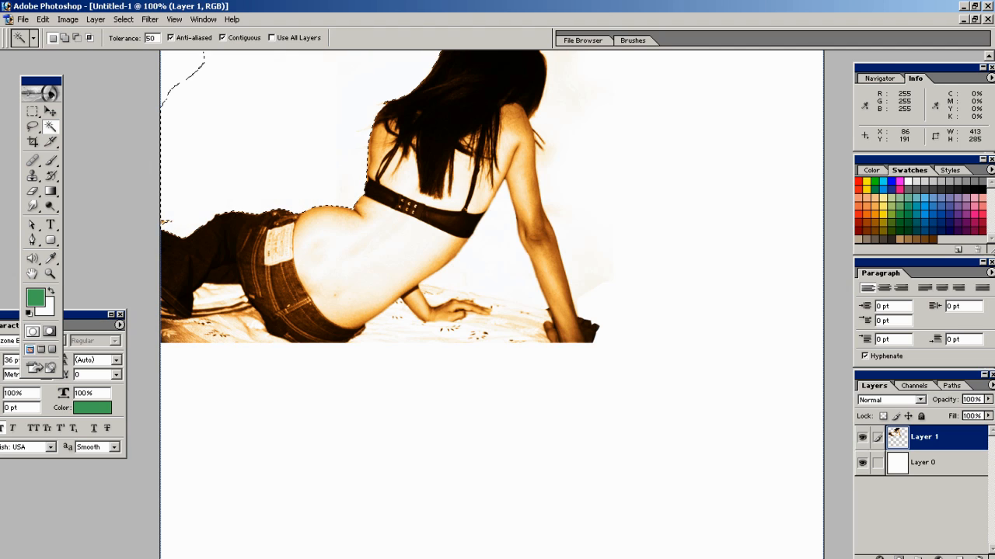
{"action": "key", "text": "ctrl+d"}
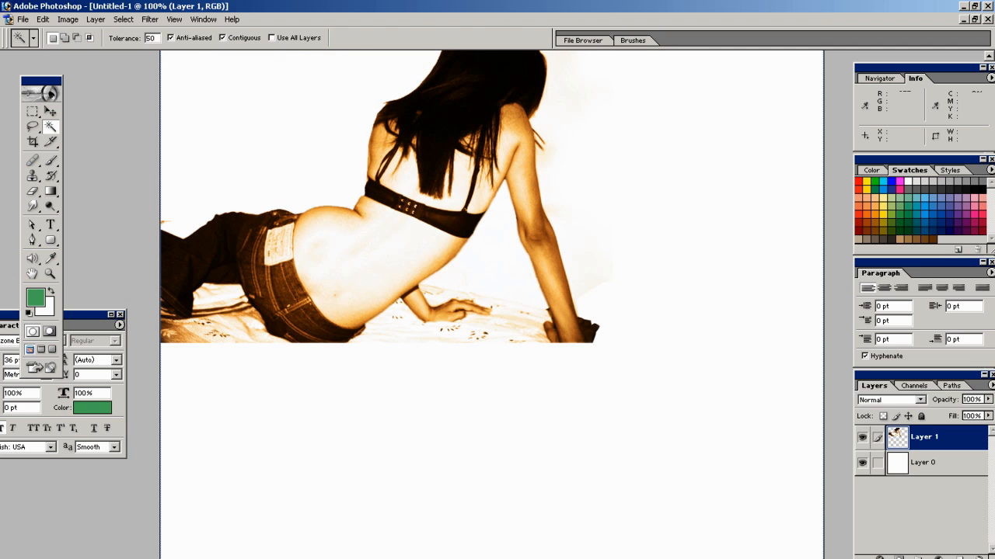
- Delete the leftover orange speck at the photo's left edge above the jeans with a rectangular selection, then deselect
{"action": "left_click", "coordinate": [50, 274]}
{"action": "left_click_drag", "start_coordinate": [165, 204], "coordinate": [209, 239]}
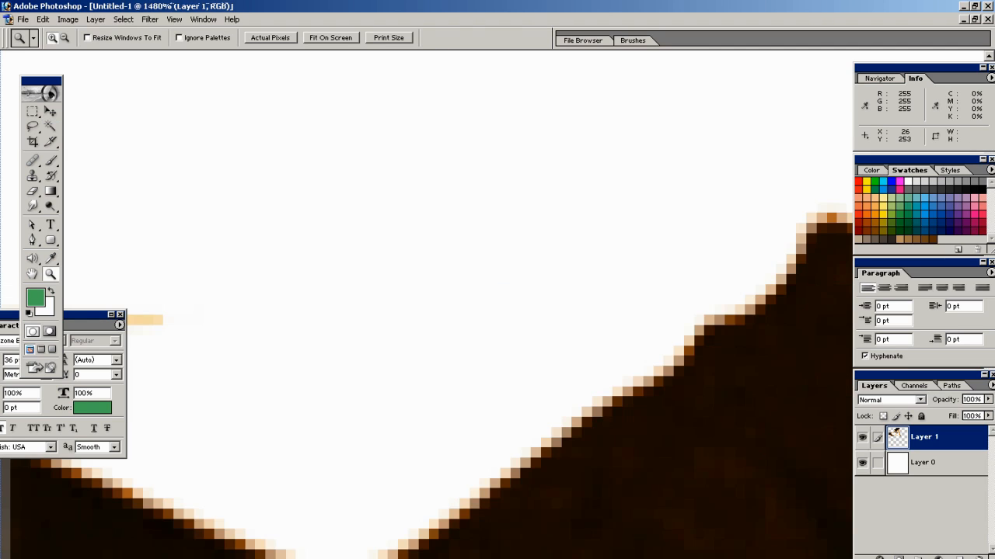
{"action": "key", "text": "Tab"}
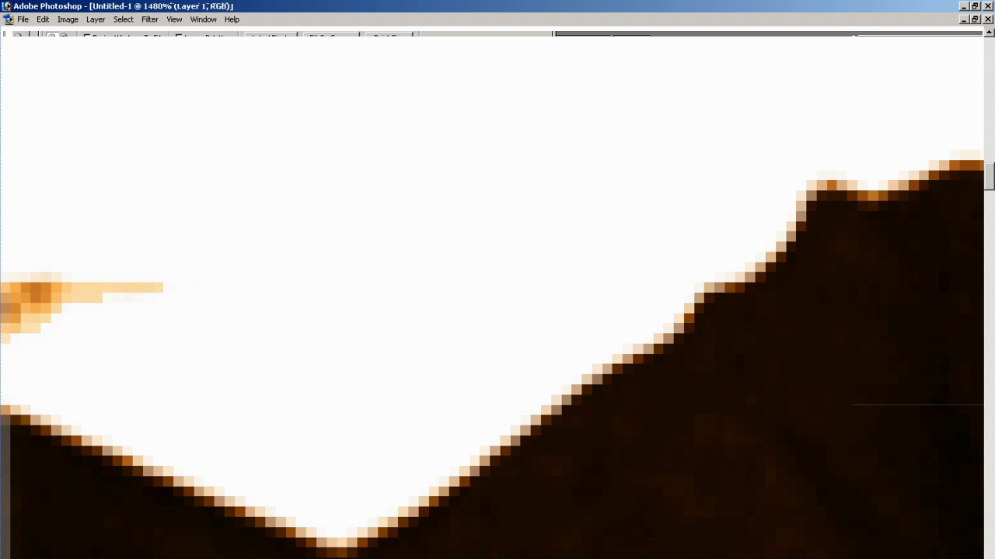
{"action": "key", "text": "ctrl+minus"}
{"action": "key", "text": "ctrl+minus"}
{"action": "key", "text": "ctrl+minus"}
{"action": "key", "text": "ctrl+minus"}
{"action": "key", "text": "ctrl+minus"}
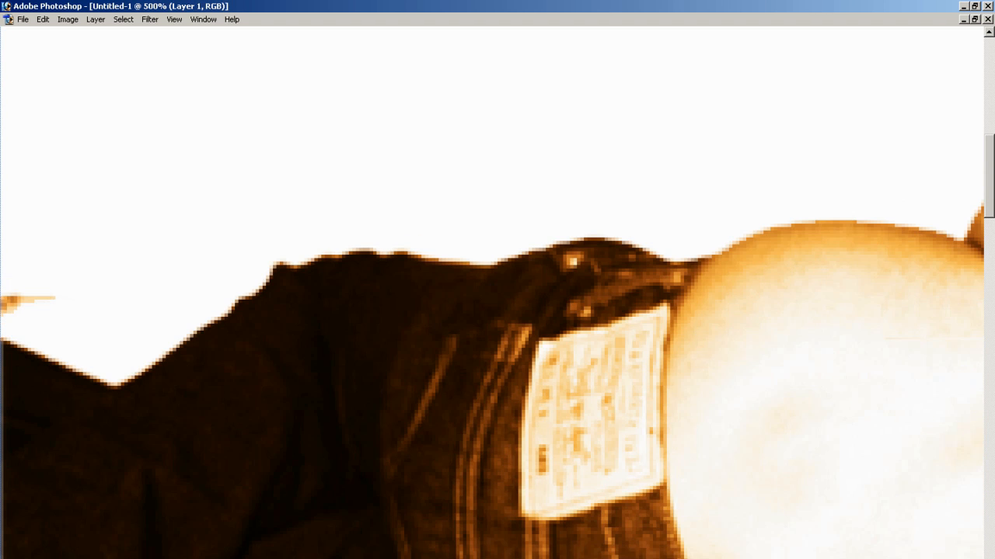
{"action": "left_click_drag", "start_coordinate": [106, 262], "coordinate": [1, 338]}
{"action": "key", "text": "Delete"}
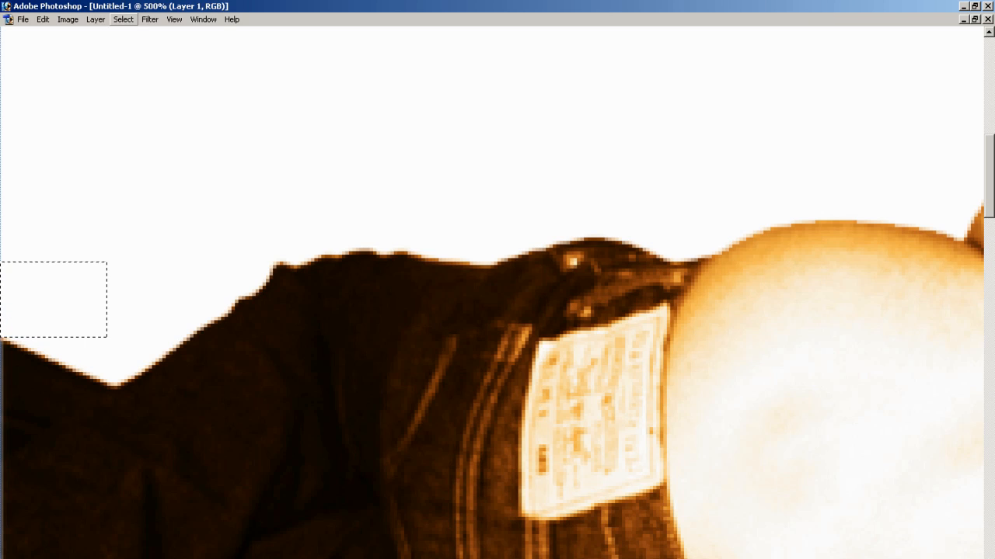
{"action": "left_click", "coordinate": [124, 19]}
{"action": "left_click", "coordinate": [134, 45]}
{"action": "key", "text": "ctrl+alt+0"}
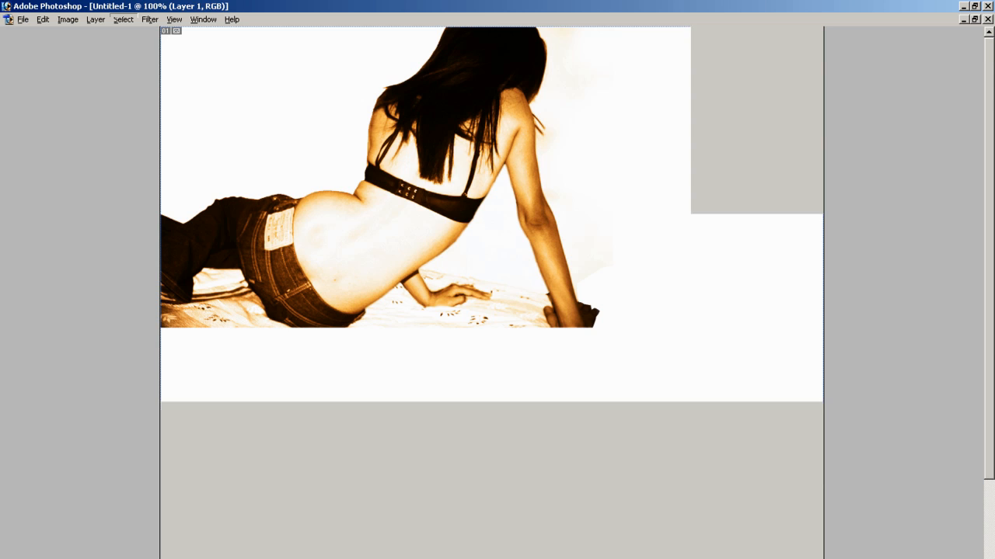
{"action": "key", "text": "Tab"}
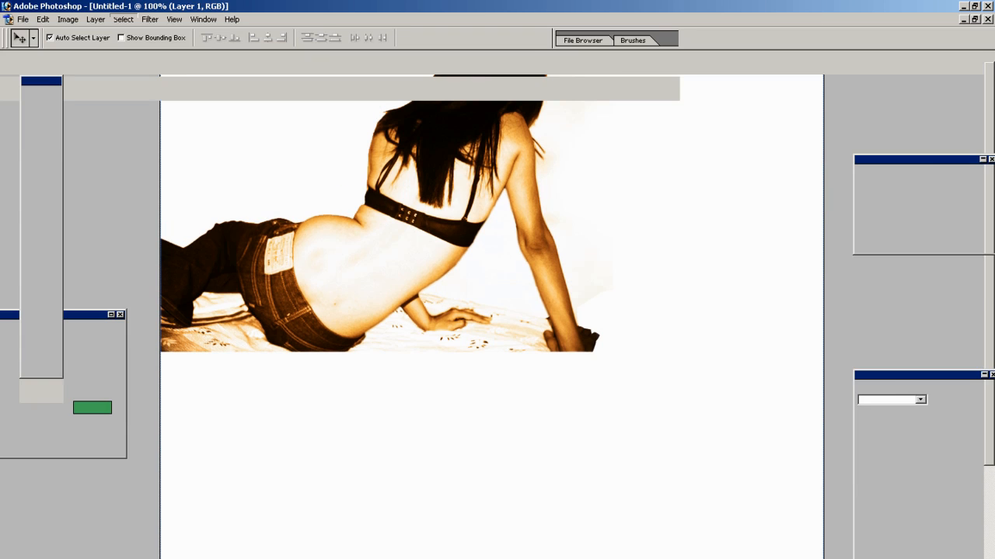
- Magic Wand the background between torso and supporting arm, subtract the bedding with the Lasso, and delete the remaining selected area
{"action": "left_click", "coordinate": [50, 126]}
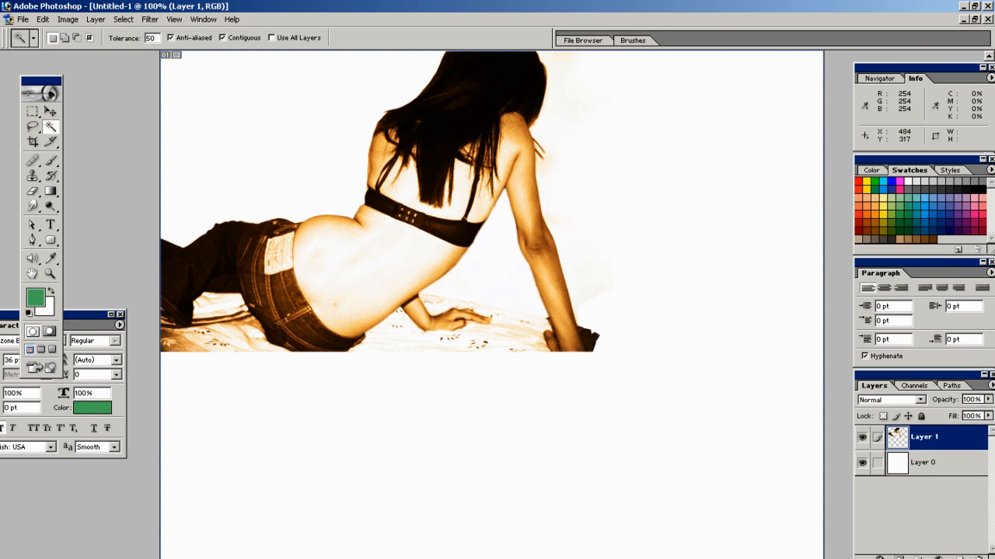
{"action": "left_click", "coordinate": [537, 298]}
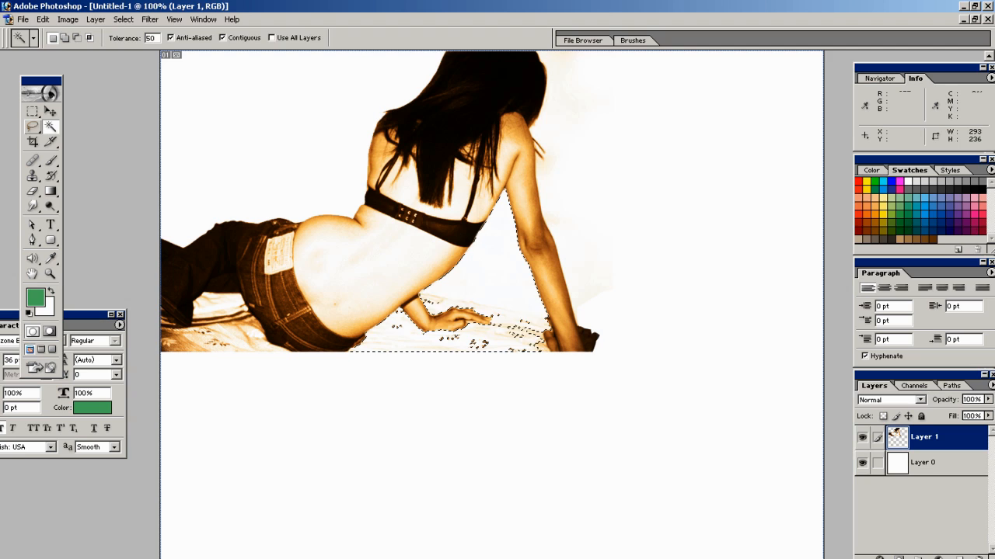
{"action": "key", "text": "l"}
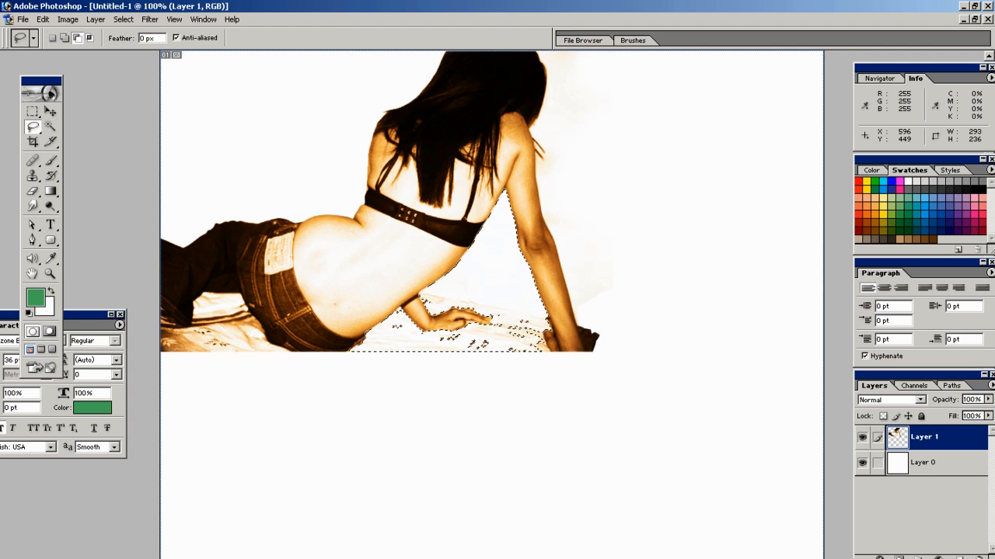
{"action": "mouse_move", "coordinate": [577, 363]}
{"action": "left_mouse_down"}
{"action": "mouse_move", "coordinate": [560, 330]}
{"action": "mouse_move", "coordinate": [527, 313]}
{"action": "mouse_move", "coordinate": [404, 292]}
{"action": "mouse_move", "coordinate": [355, 308]}
{"action": "mouse_move", "coordinate": [309, 397]}
{"action": "mouse_move", "coordinate": [574, 407]}
{"action": "left_mouse_up"}
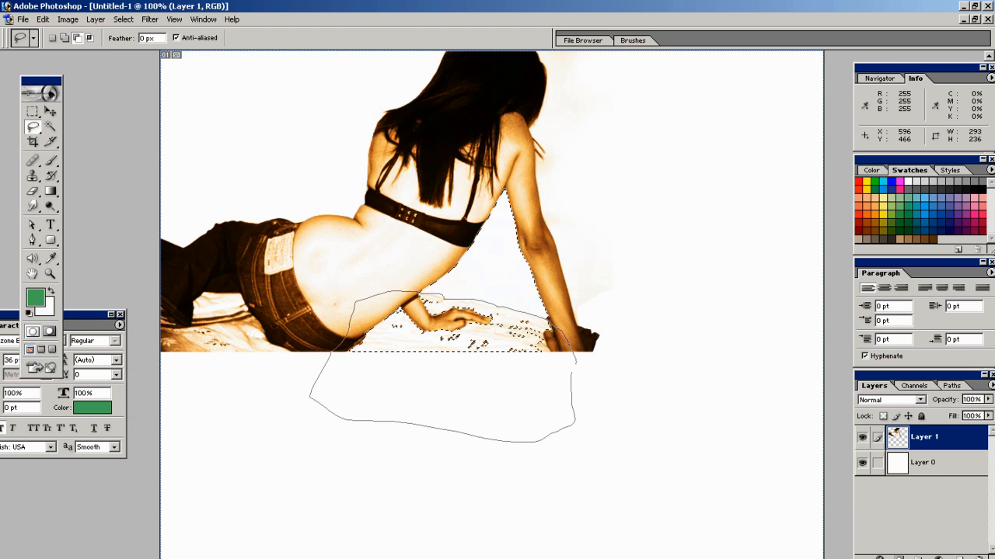
{"action": "left_click_drag", "start_coordinate": [575, 361], "coordinate": [575, 359]}
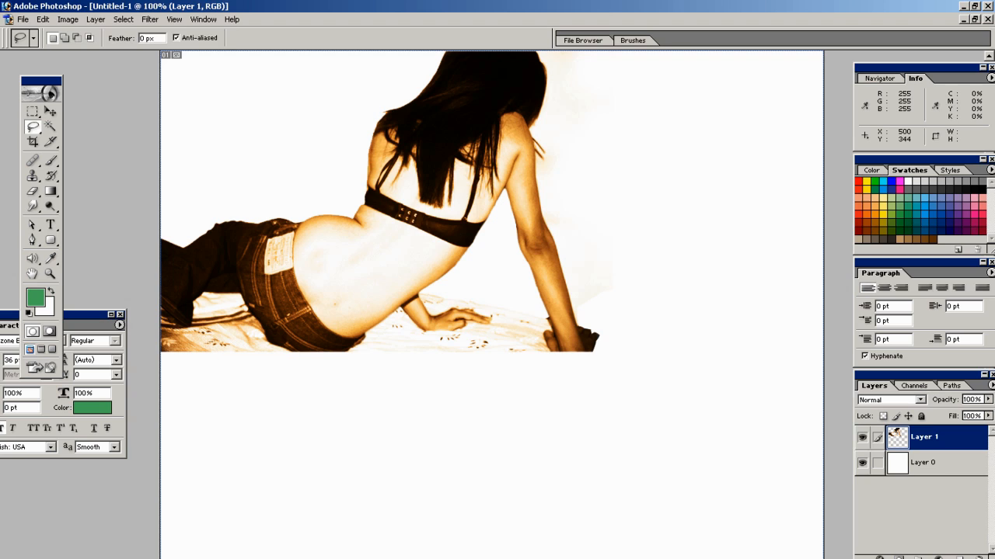
- Delete the remaining pale background outside the supporting arm and hair using the Magic Wand at tolerance 50, then deselect
{"action": "key", "text": "v"}
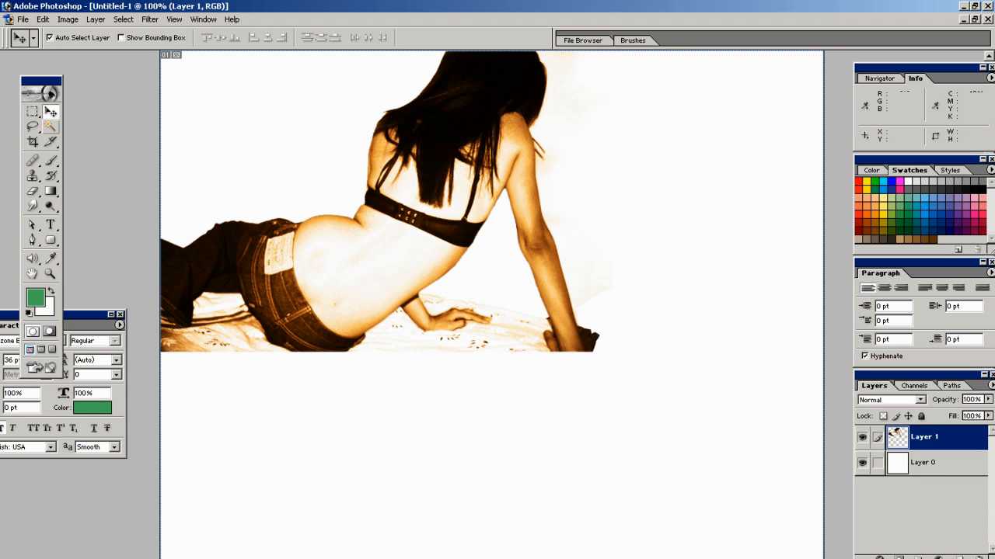
{"action": "left_click", "coordinate": [50, 126]}
{"action": "left_click", "coordinate": [607, 171]}
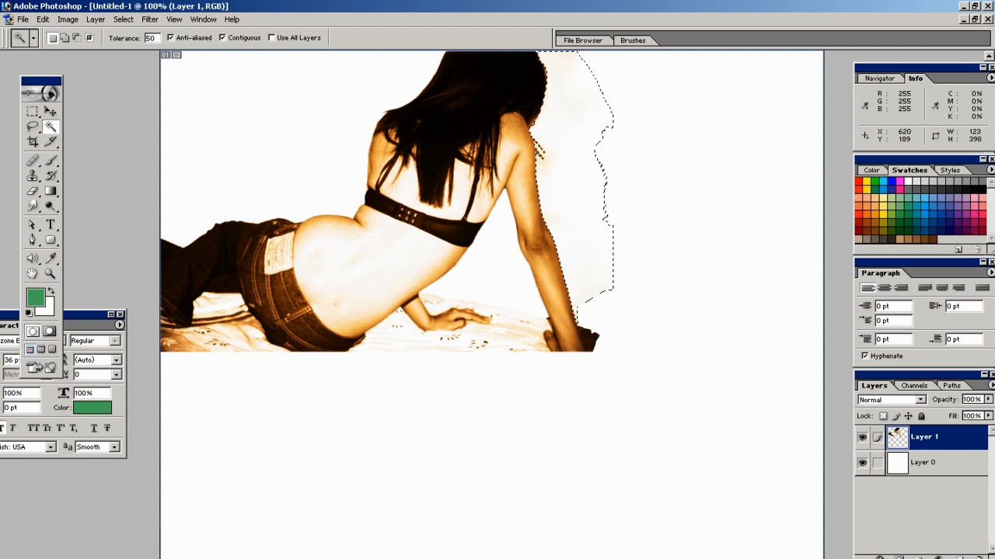
{"action": "key", "text": "Delete"}
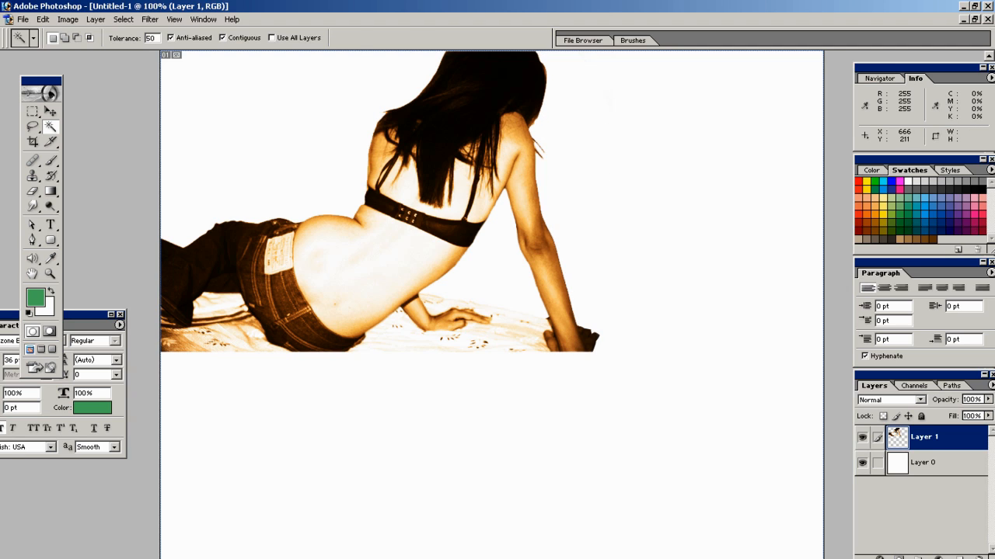
- Trace a closed Pen path around the two stray hair strands outside the supporting arm, following the arm's edge
{"action": "key", "text": "z"}
{"action": "left_click_drag", "start_coordinate": [483, 100], "coordinate": [574, 196]}
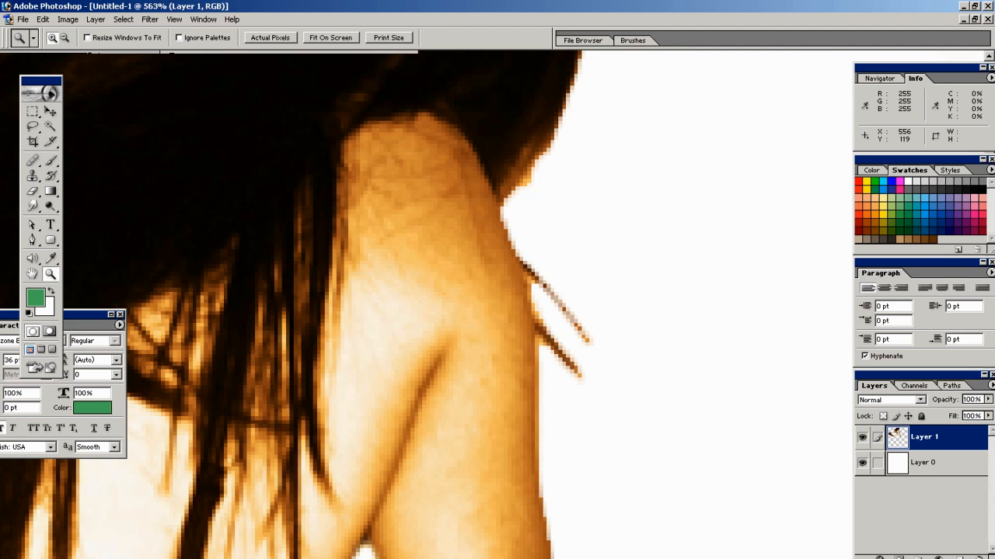
{"action": "key", "text": "p"}
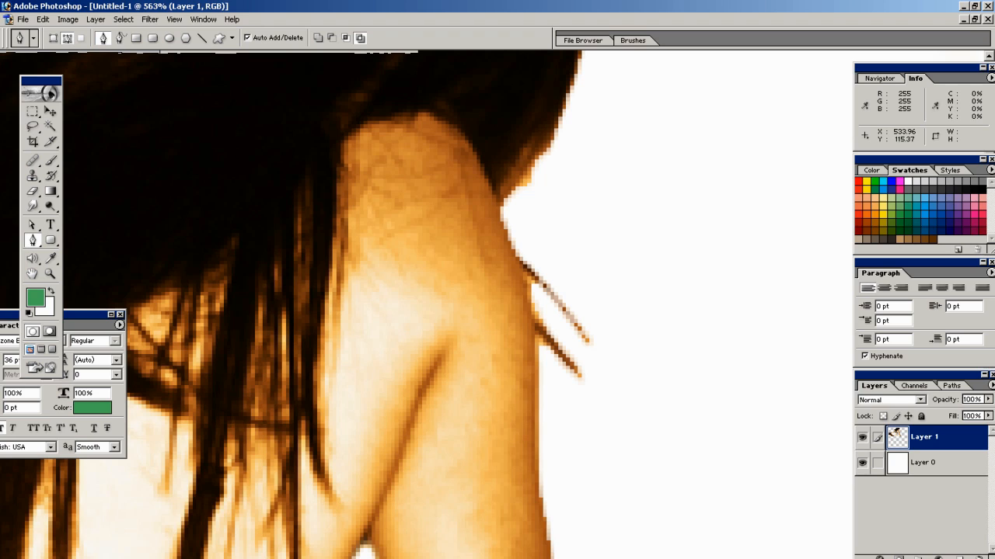
{"action": "left_click_drag", "start_coordinate": [536, 362], "coordinate": [636, 387]}
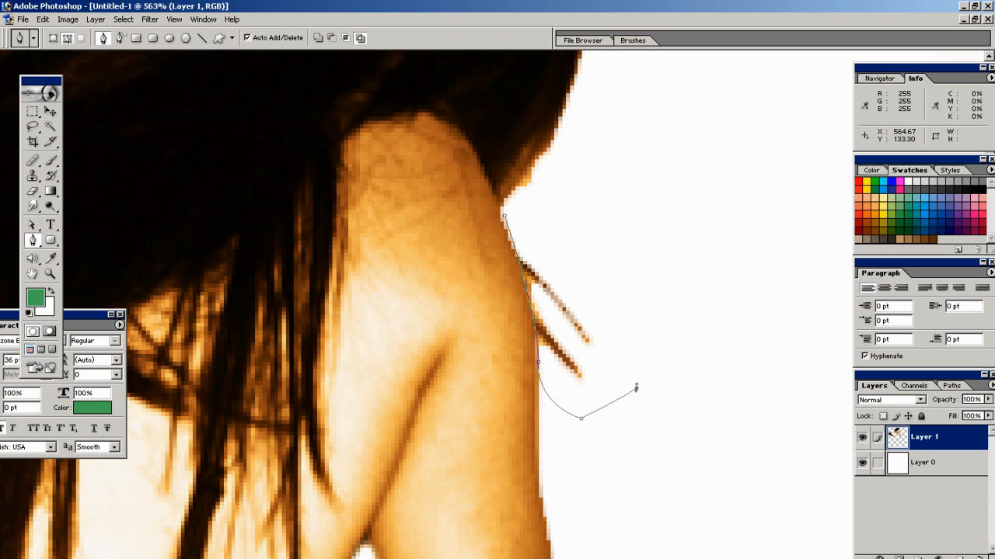
{"action": "left_click", "coordinate": [631, 295]}
{"action": "left_click", "coordinate": [557, 222]}
{"action": "left_click", "coordinate": [504, 215]}
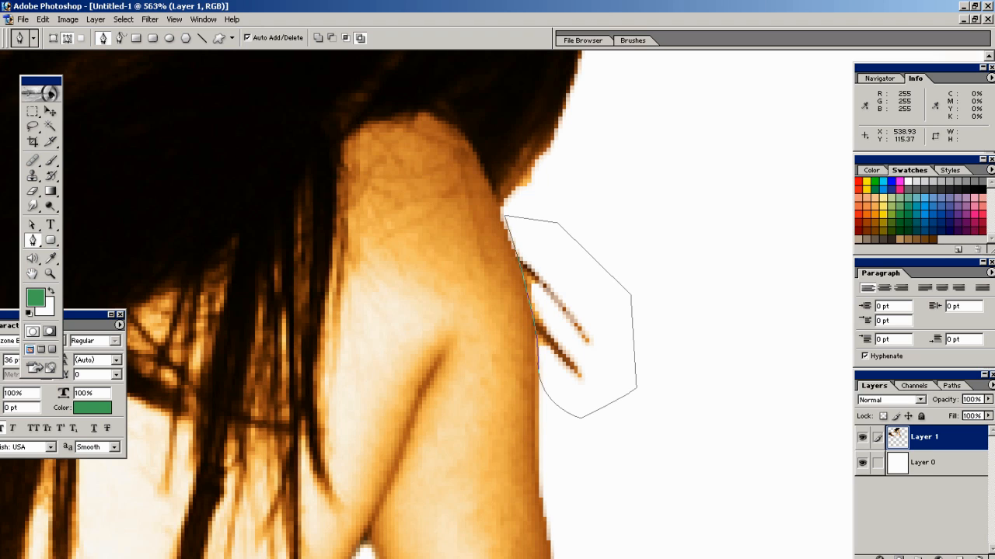
- Convert the path to a selection, delete the stray hair strands, and deselect
{"action": "key", "text": "ctrl+Return"}
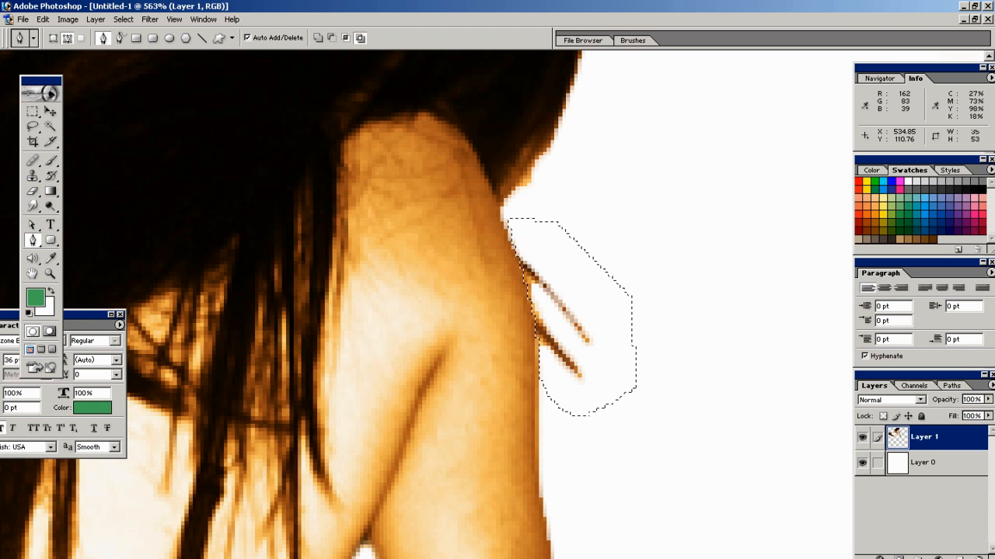
{"action": "key", "text": "Delete"}
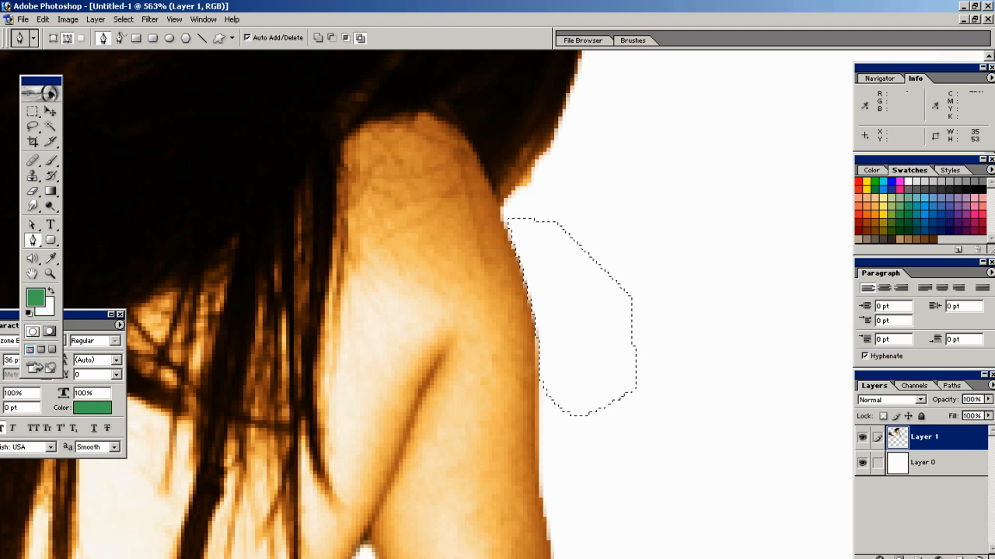
{"action": "left_click", "coordinate": [123, 18]}
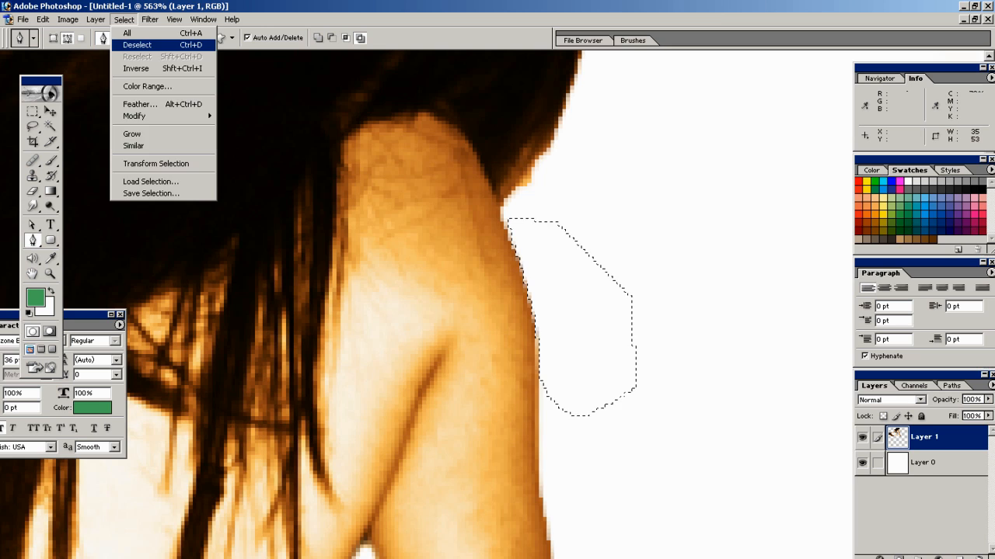
{"action": "left_click", "coordinate": [137, 44]}
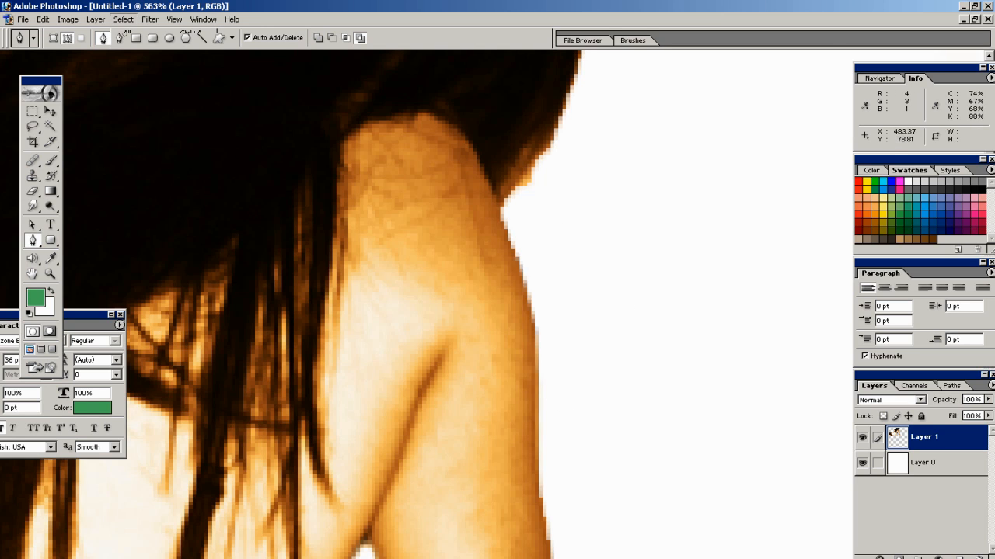
- Copy the blue wave image into the Untitled-1 document as a new layer and maximize that document
{"action": "key", "text": "ctrl+alt+0"}
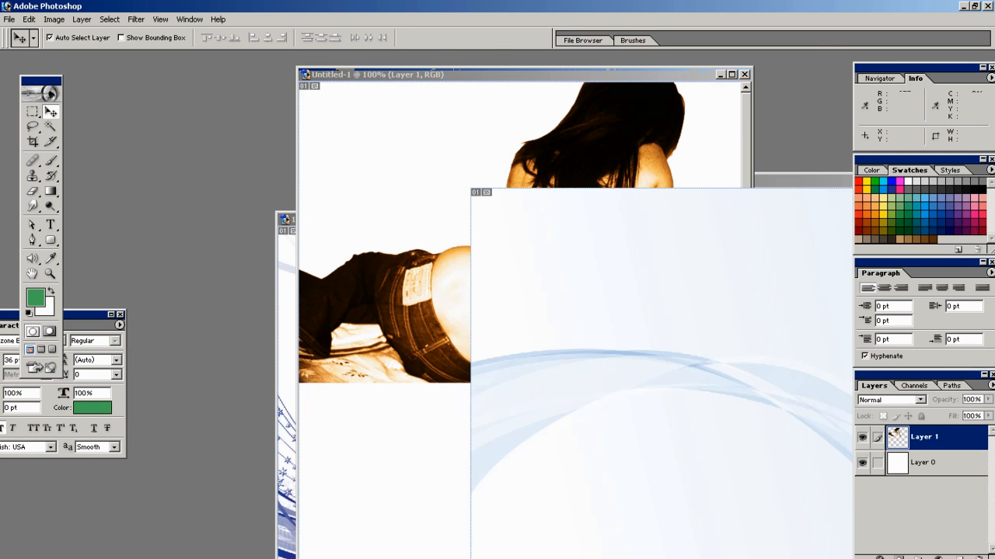
{"action": "left_click_drag", "start_coordinate": [660, 257], "coordinate": [596, 118]}
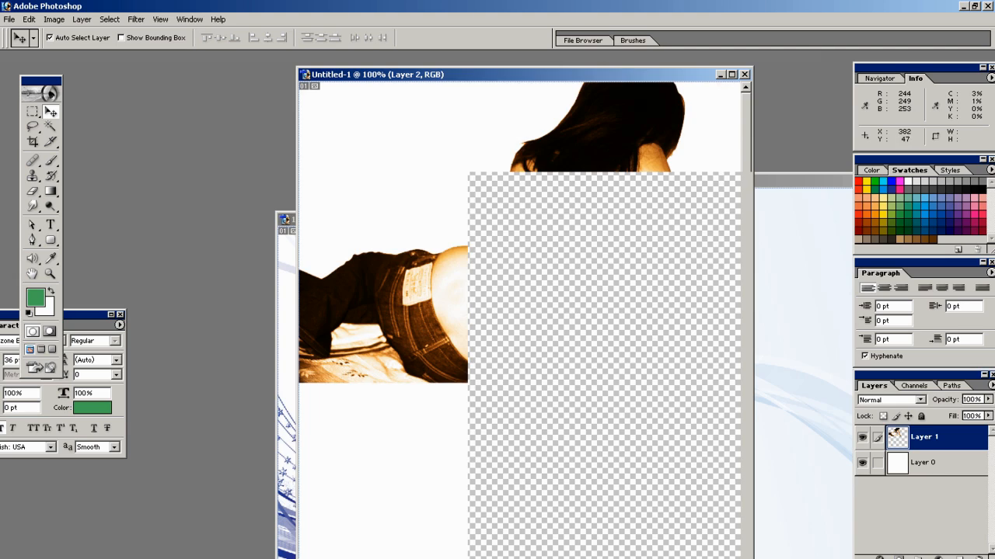
{"action": "left_click", "coordinate": [732, 75]}
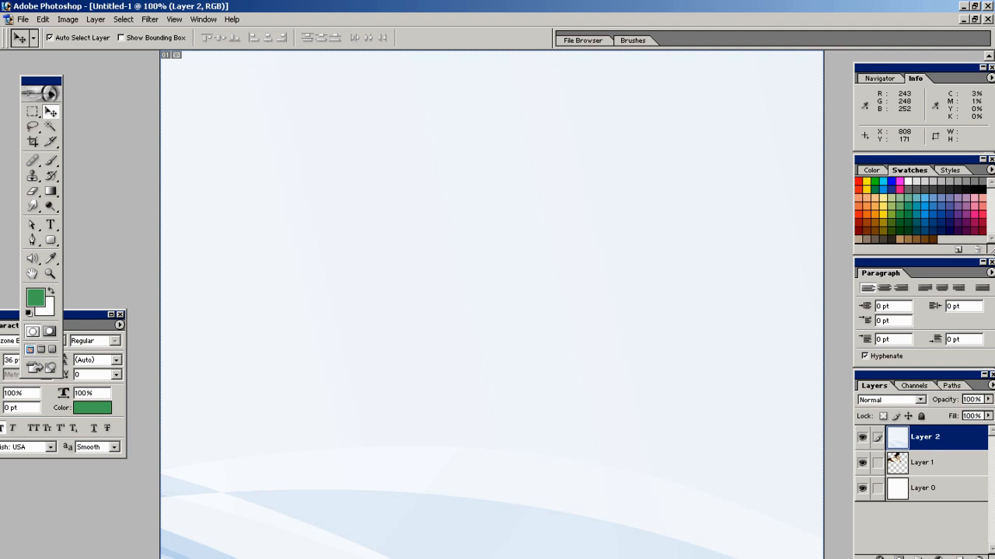
- Scale the oversized wave layer down proportionally about its centre to about 1411 × 978 px
{"action": "key", "text": "ctrl+minus"}
{"action": "key", "text": "ctrl+minus"}
{"action": "key", "text": "ctrl+minus"}
{"action": "key", "text": "ctrl+minus"}
{"action": "key", "text": "ctrl+minus"}
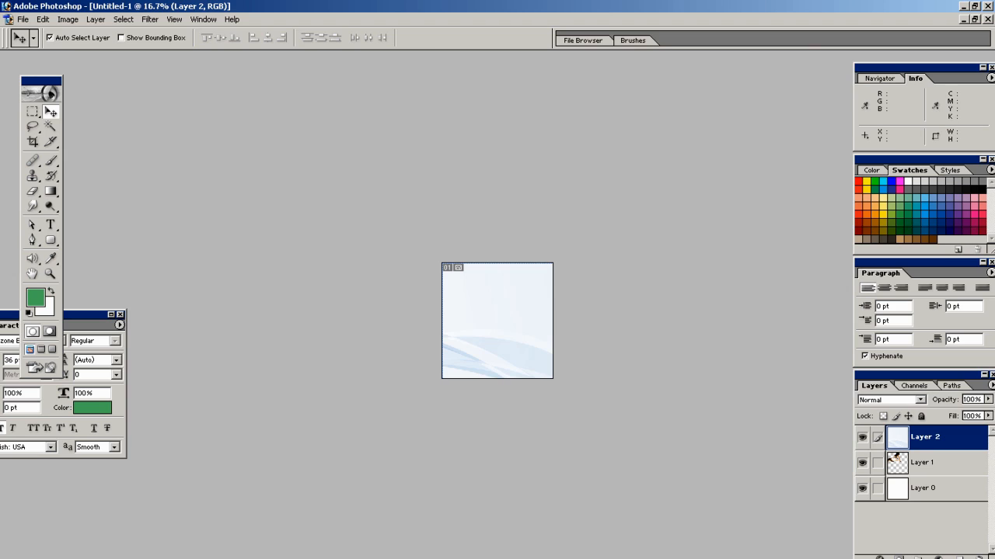
{"action": "key", "text": "ctrl+t"}
{"action": "key", "text": "ctrl+minus"}
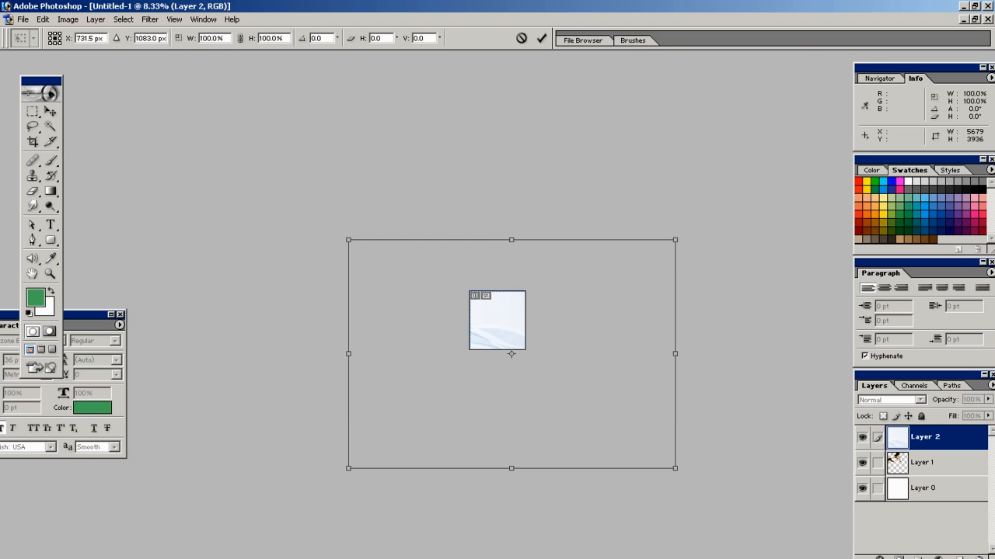
{"action": "left_click_drag", "start_coordinate": [675, 469], "coordinate": [558, 386]}
{"action": "key", "text": "Return"}
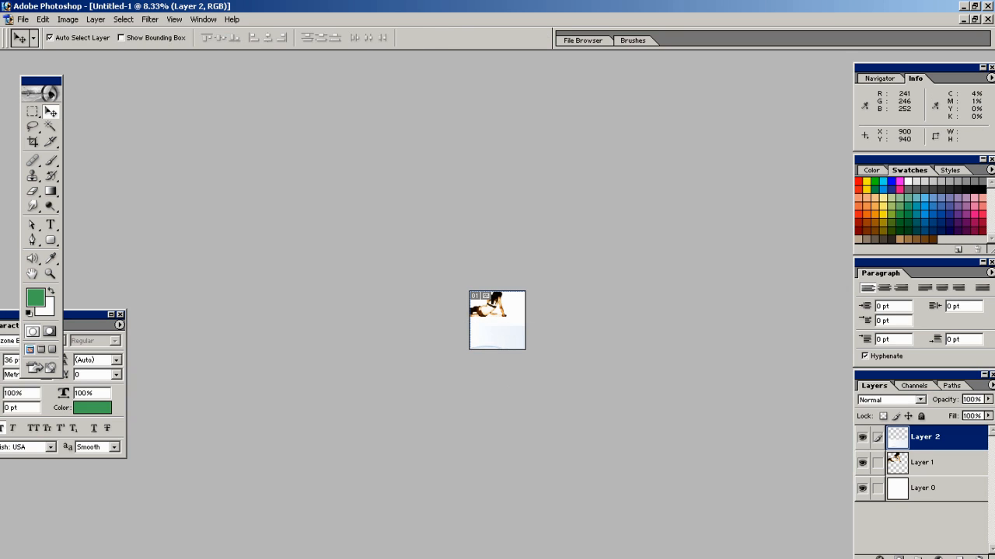
- Move the wave layer up to the top edge of the canvas
{"action": "key", "text": "ctrl+space"}
{"action": "right_click", "coordinate": [516, 491], "text": "ctrl"}
{"action": "left_click", "coordinate": [551, 500]}
{"action": "left_click_drag", "start_coordinate": [559, 464], "coordinate": [558, 365]}
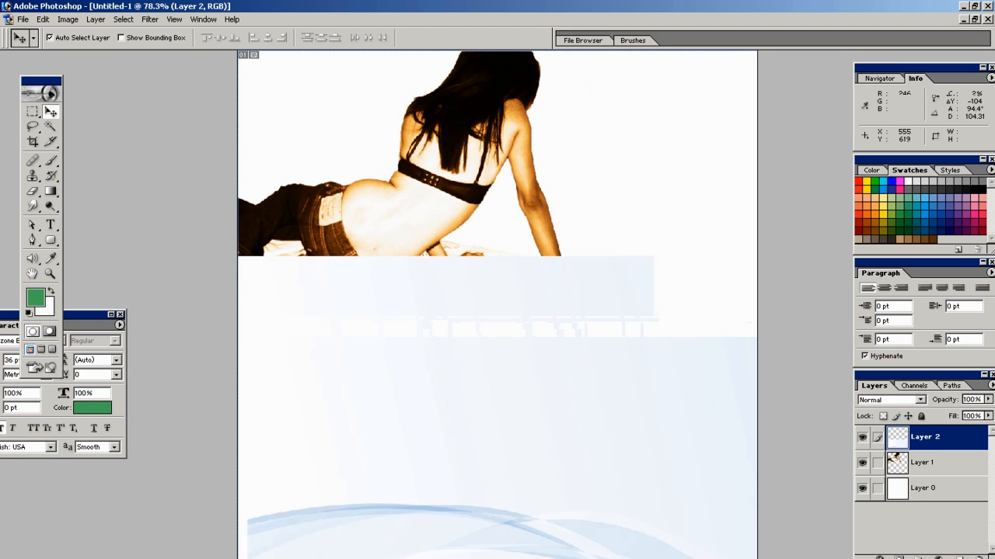
{"action": "left_click_drag", "start_coordinate": [576, 428], "coordinate": [582, 142]}
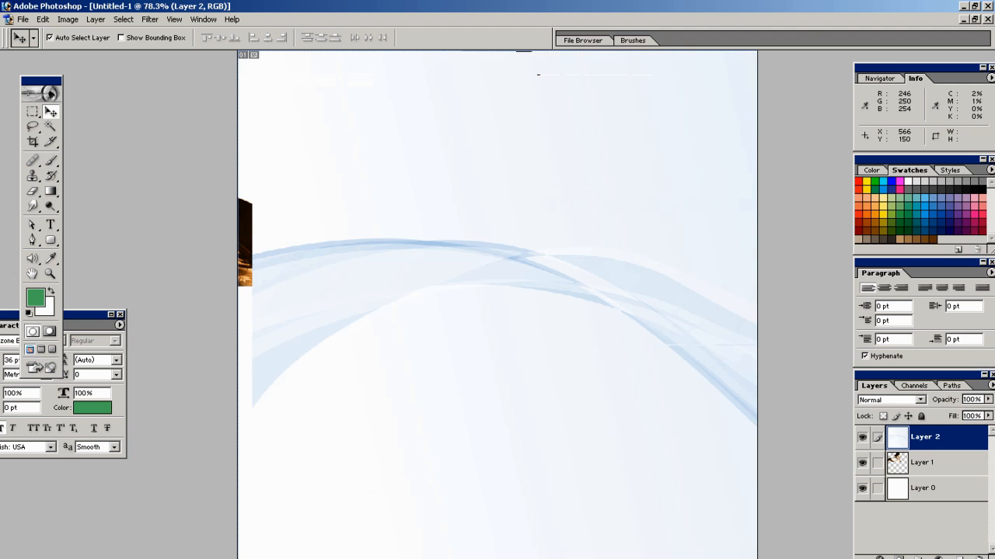
- Scale the wave layer proportionally to about 64% and move it to the canvas's upper-left area
{"action": "key", "text": "ctrl+minus"}
{"action": "key", "text": "ctrl+minus"}
{"action": "key", "text": "ctrl+t"}
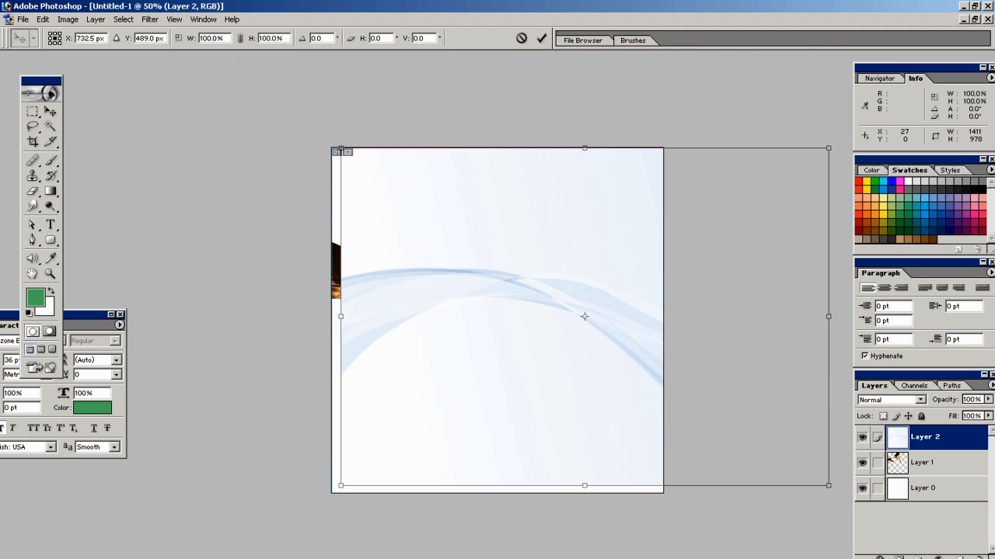
{"action": "left_click_drag", "start_coordinate": [341, 148], "coordinate": [439, 217]}
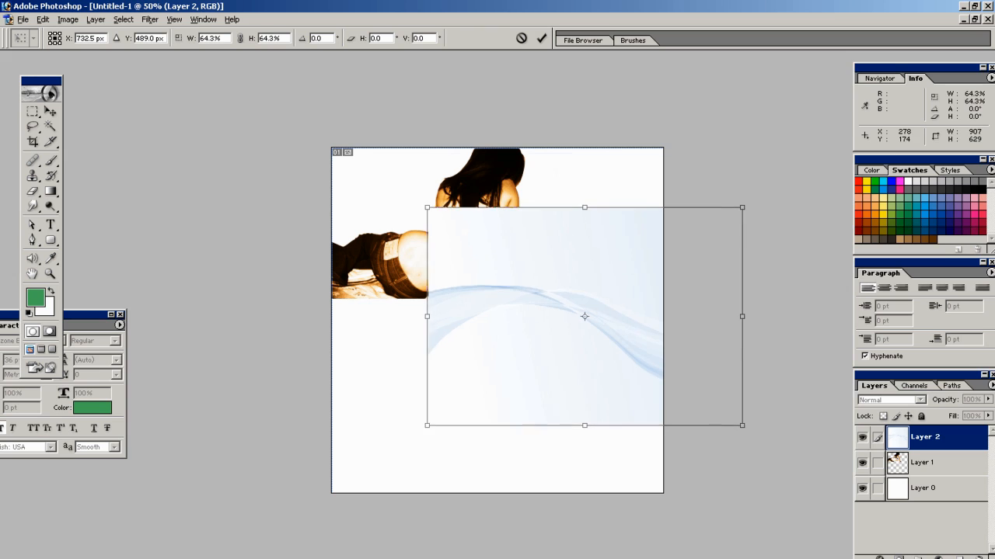
{"action": "key", "text": "Escape"}
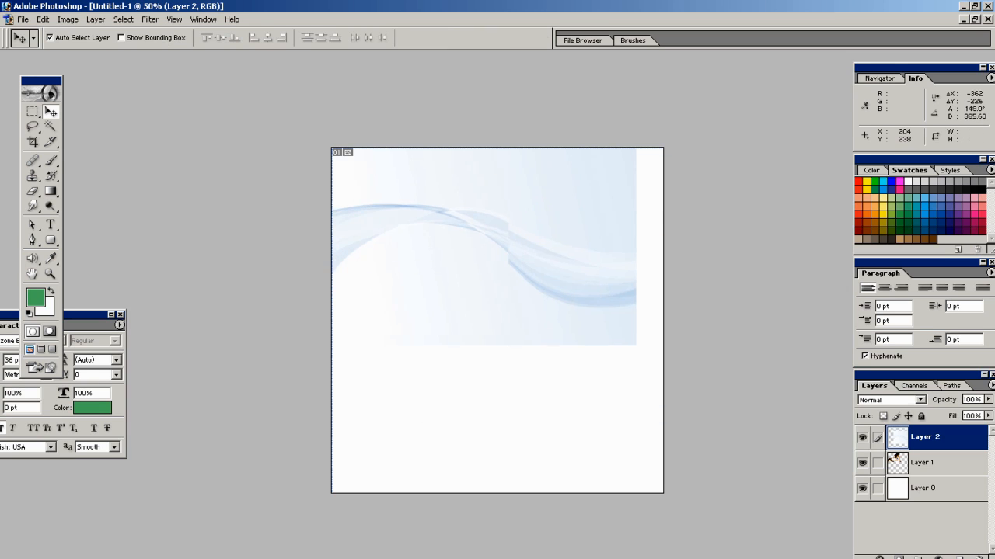
- Enlarge the wave layer proportionally about its centre until it spans the full canvas width
{"action": "key", "text": "ctrl+t"}
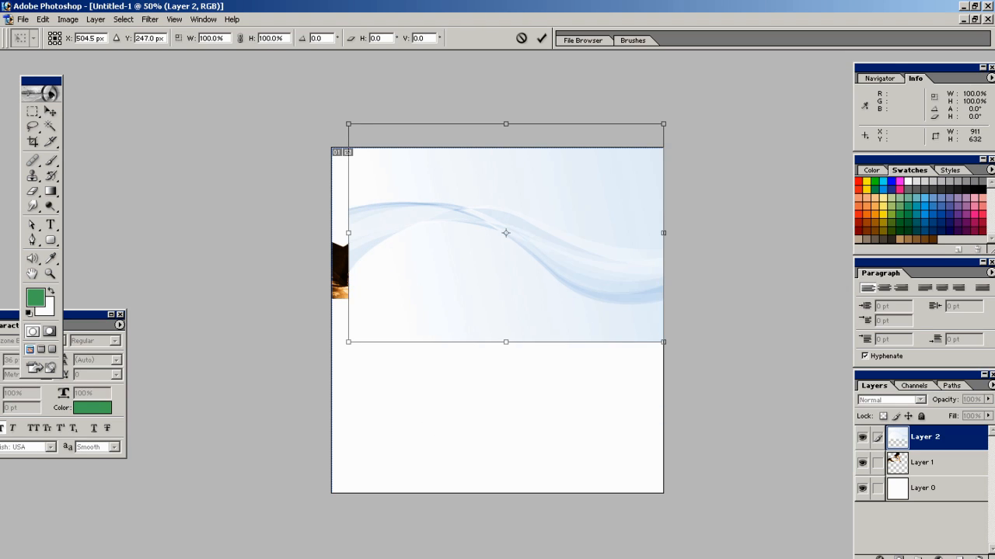
{"action": "left_click_drag", "start_coordinate": [348, 124], "coordinate": [331, 111]}
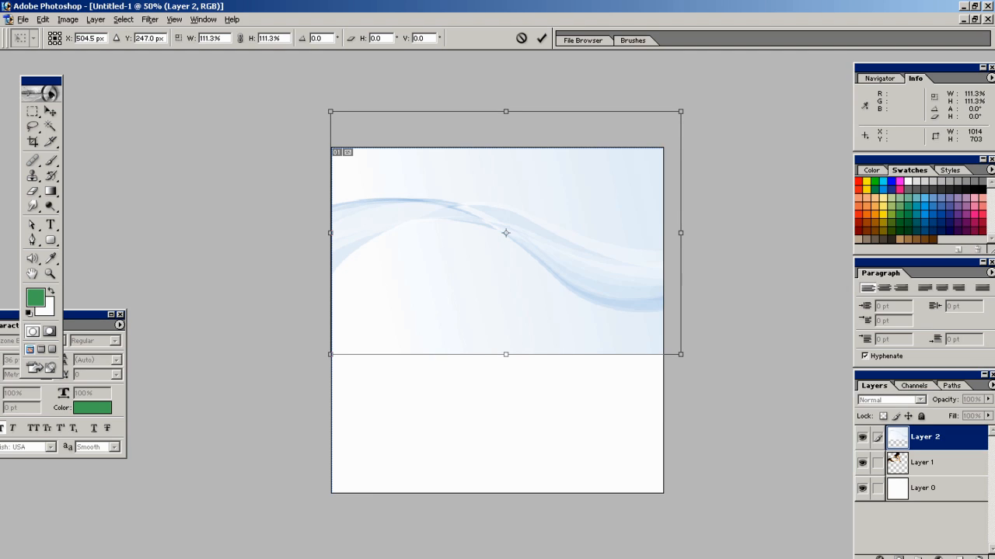
{"action": "key", "text": "Return"}
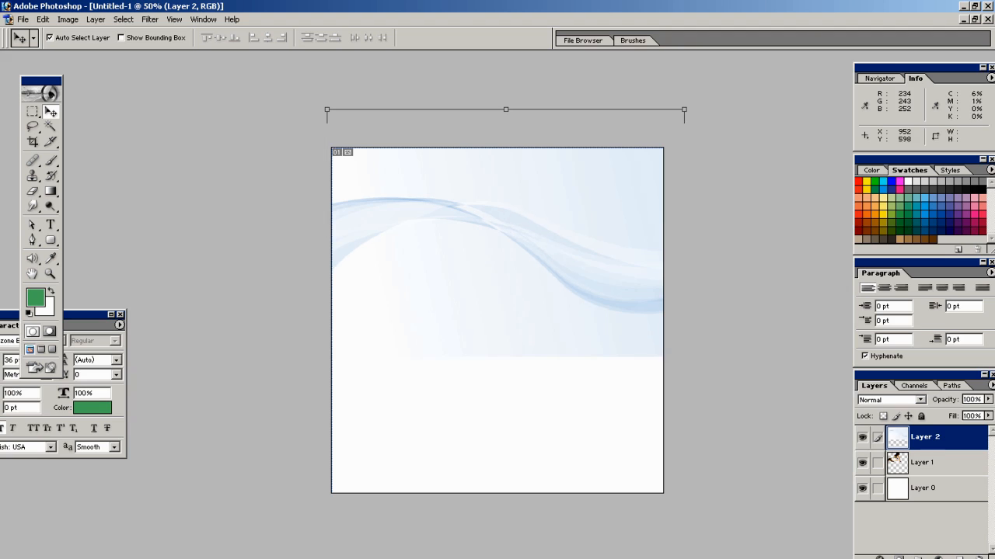
- Reorder the layers so the wave layer sits directly beneath the cut-out photo layer
{"action": "key", "text": "z"}
{"action": "key", "text": "ctrl+0"}
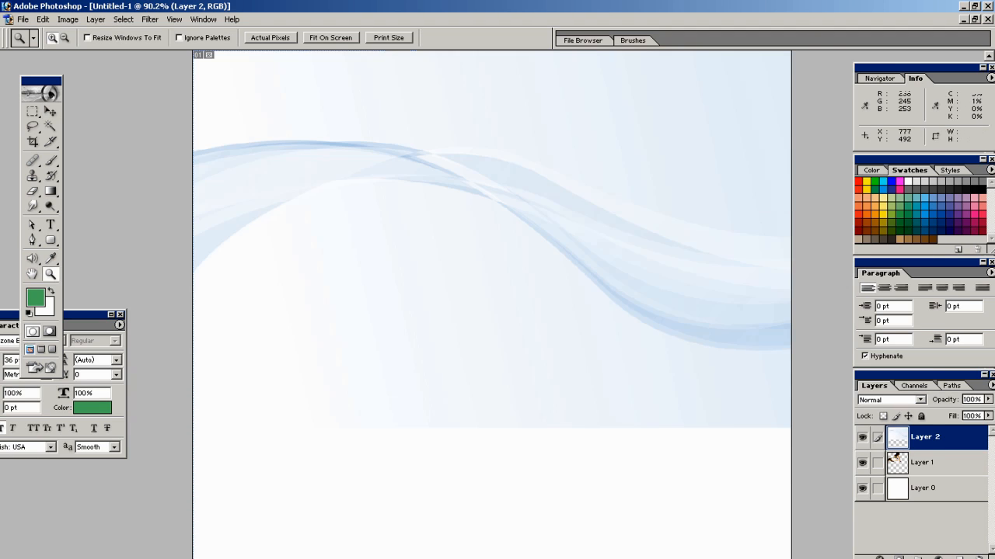
{"action": "key", "text": "v"}
{"action": "left_click_drag", "start_coordinate": [925, 438], "coordinate": [925, 475]}
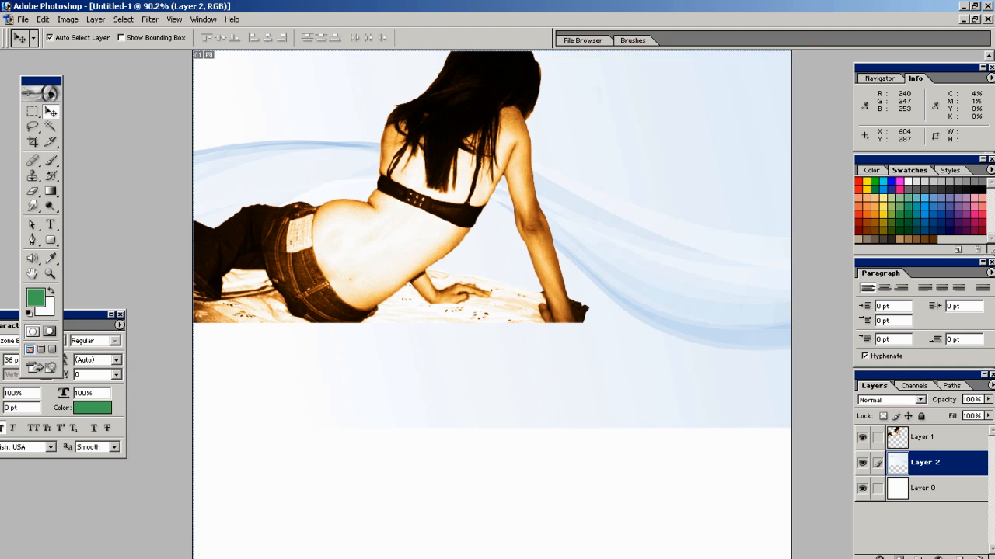
- Select the wave layer and nudge it upward so its curves run higher behind the figure
{"action": "key", "text": "ctrl+alt+0"}
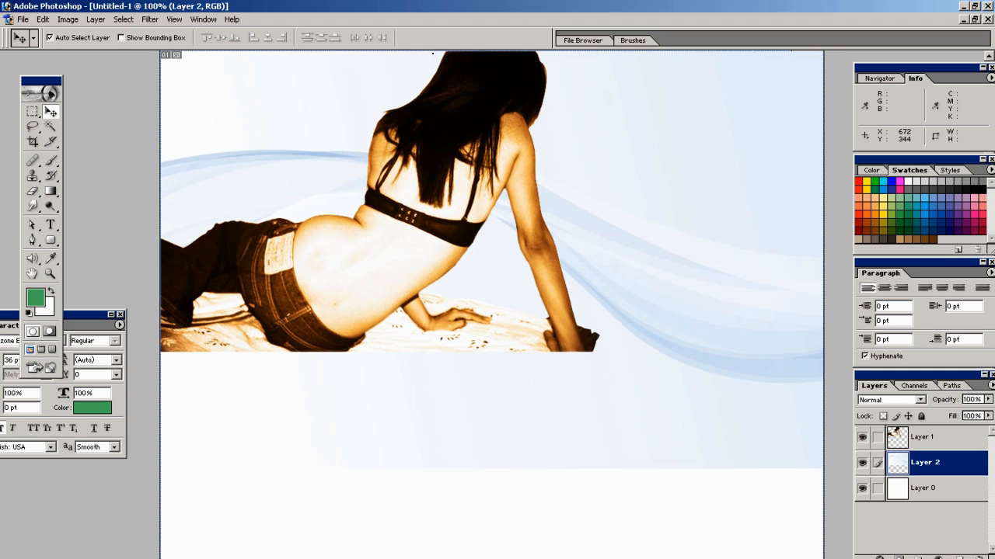
{"action": "right_click", "coordinate": [649, 235]}
{"action": "left_click", "coordinate": [663, 238]}
{"action": "key", "text": "shift+Up"}
{"action": "key", "text": "shift+Up"}
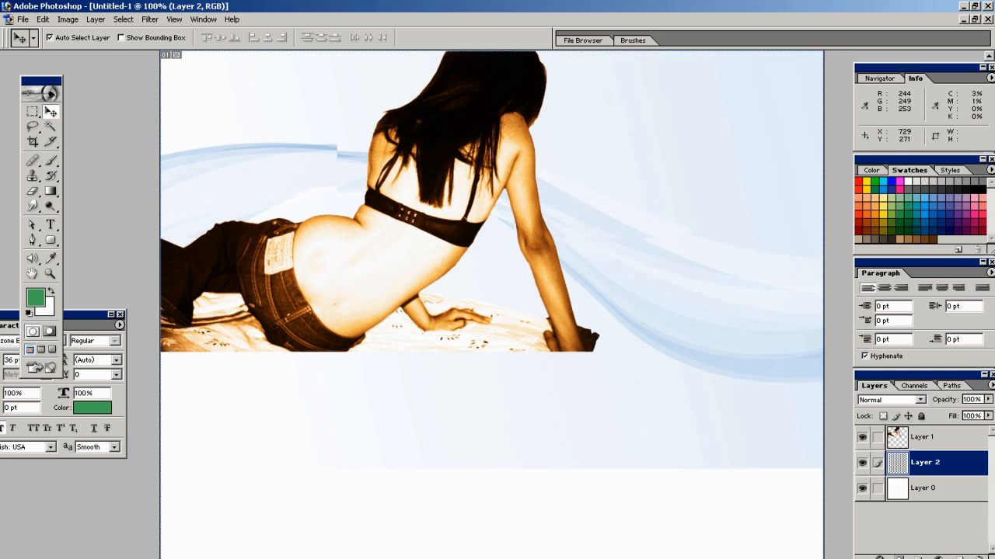
{"action": "key", "text": "shift+Up"}
{"action": "key", "text": "shift+Up"}
{"action": "key", "text": "shift+Up"}
{"action": "key", "text": "shift+Up"}
{"action": "key", "text": "shift+Up"}
{"action": "key", "text": "shift+Up"}
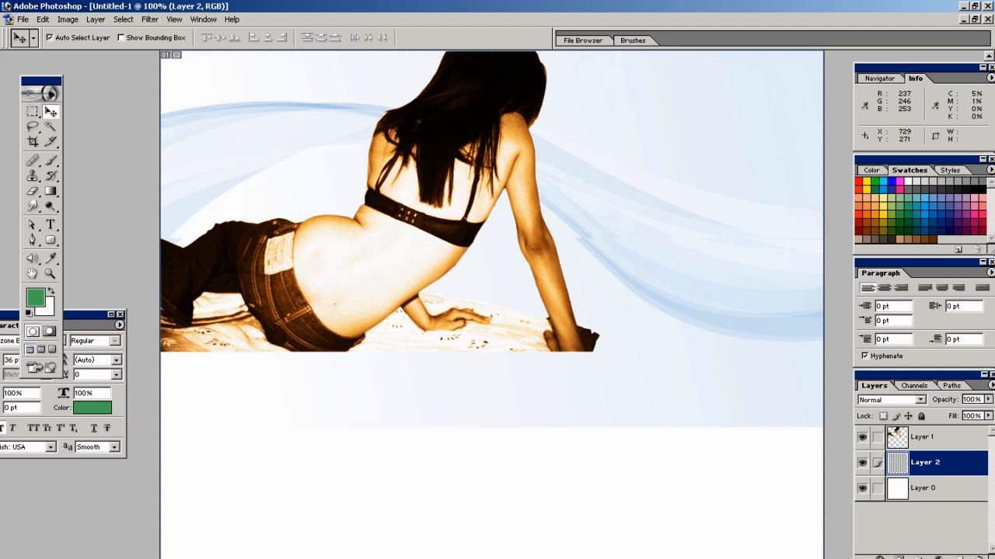
{"action": "key", "text": "shift+Up"}
{"action": "key", "text": "shift+Up"}
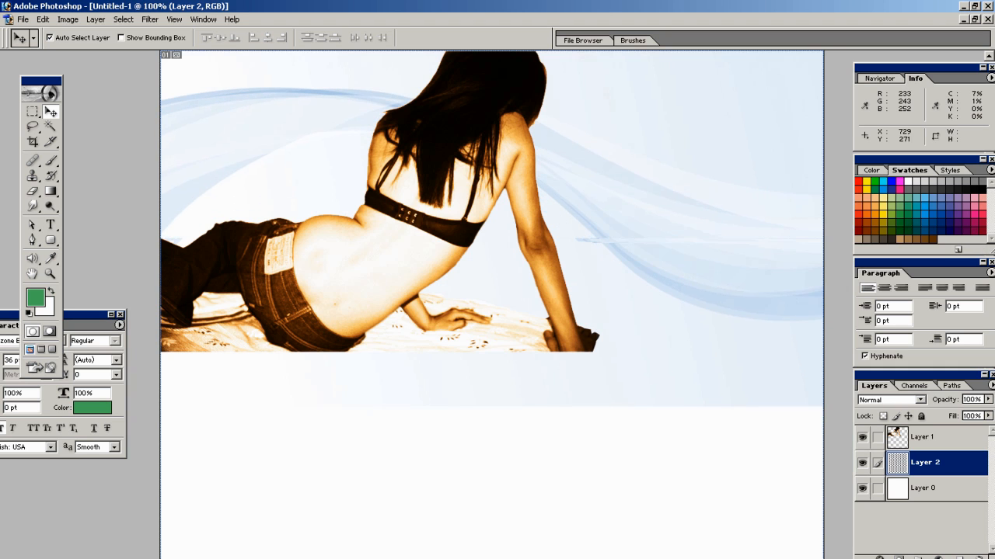
{"action": "key", "text": "shift+Down"}
{"action": "key", "text": "shift+Down"}
{"action": "key", "text": "shift+Down"}
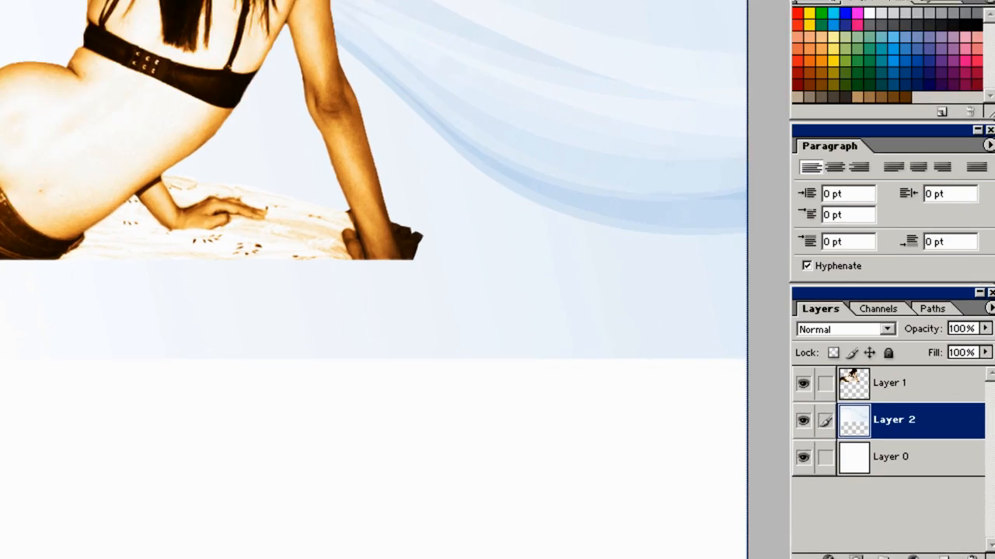
{"action": "key", "text": "shift+Up"}
{"action": "key", "text": "shift+Up"}
{"action": "key", "text": "shift+Up"}
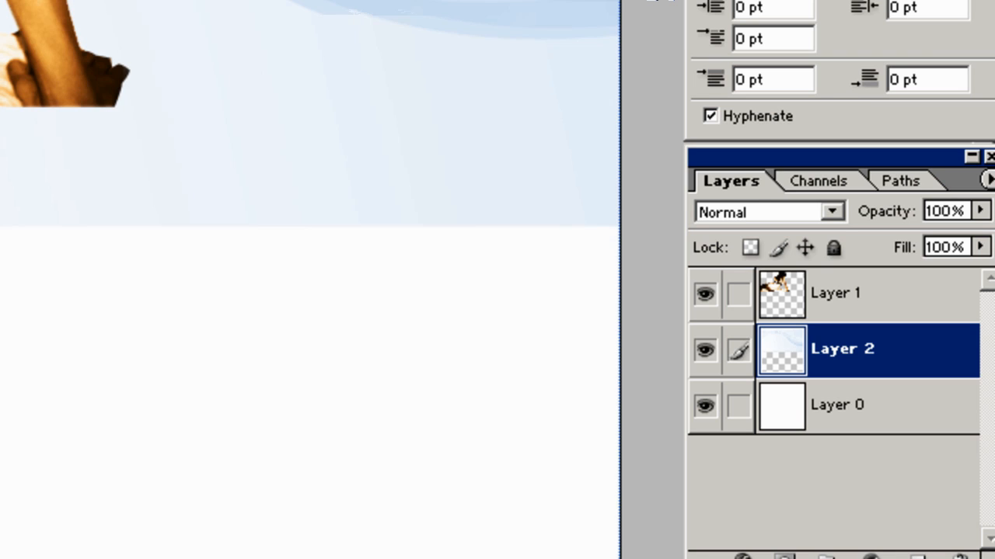
- Set the wave layer's blend mode to Luminosity
{"action": "key", "text": "shift+minus"}
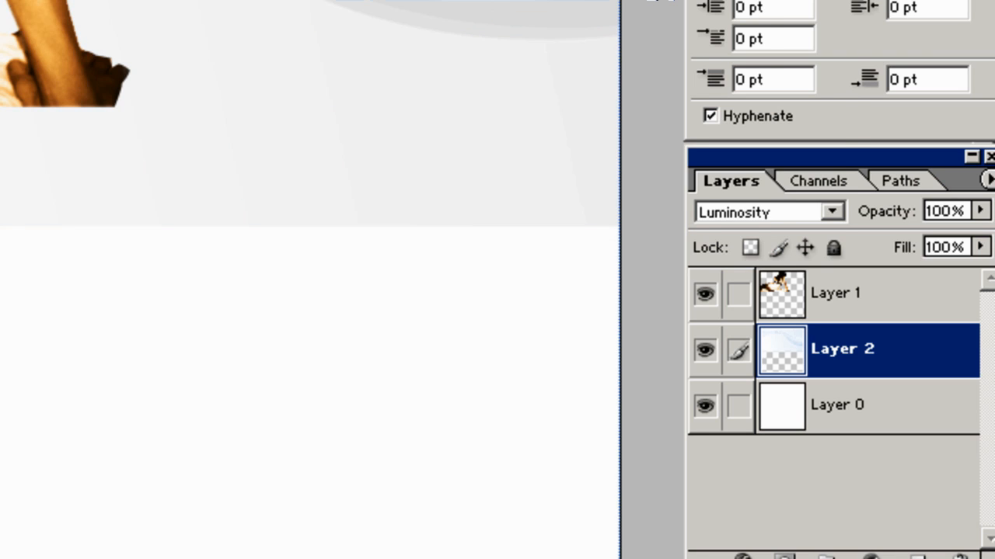
{"action": "left_click", "coordinate": [832, 211]}
{"action": "left_click", "coordinate": [732, 190]}
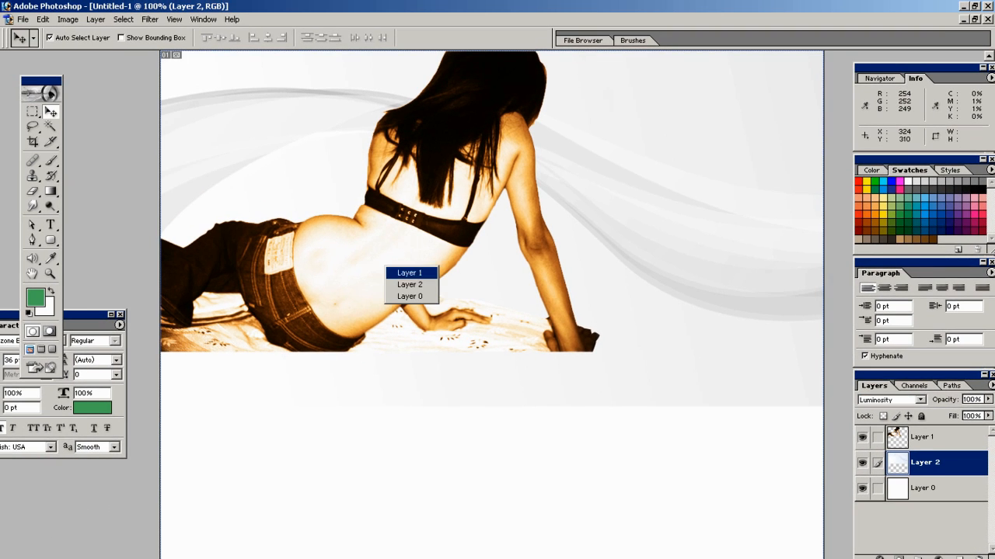
- Colorize the cut-out photo layer with Hue/Saturation, setting hue to 225 and saturation to 18
{"action": "left_click", "coordinate": [409, 272]}
{"action": "left_click", "coordinate": [68, 20]}
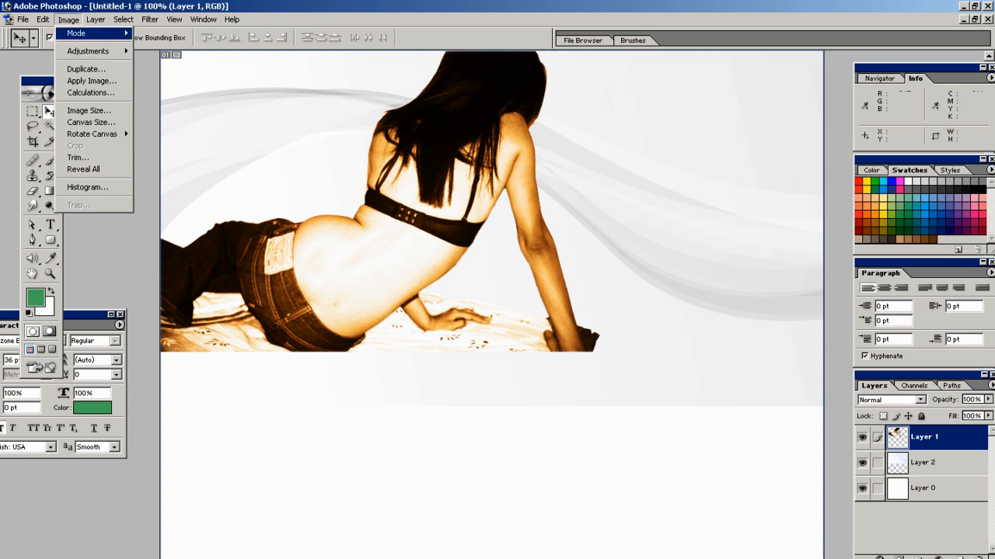
{"action": "mouse_move", "coordinate": [89, 52]}
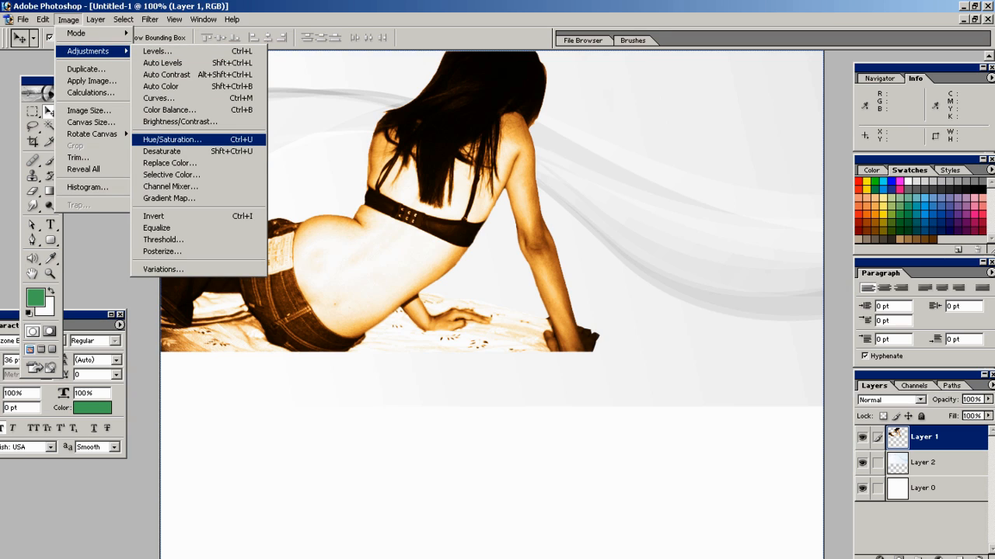
{"action": "left_click", "coordinate": [172, 139]}
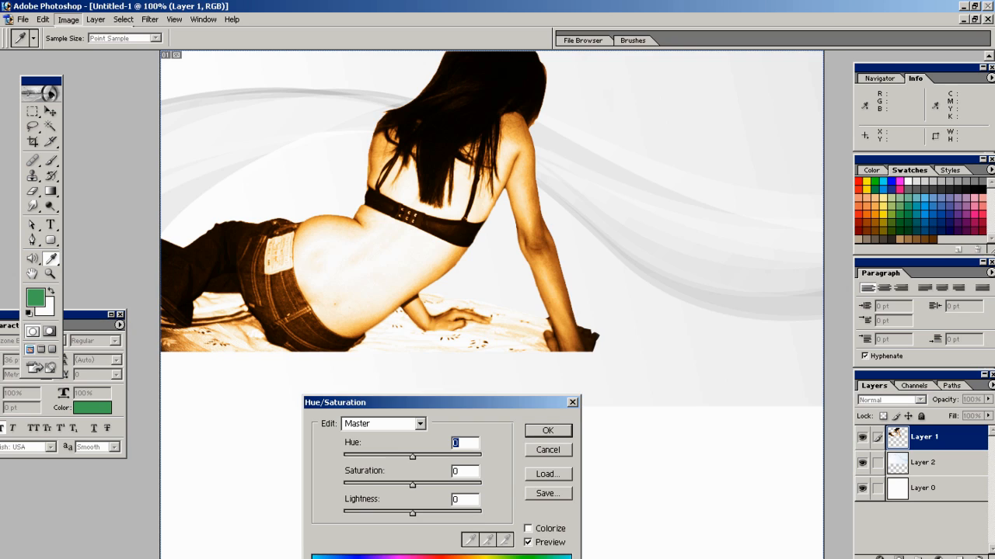
{"action": "left_click_drag", "start_coordinate": [435, 403], "coordinate": [625, 218]}
{"action": "left_click", "coordinate": [717, 344]}
{"action": "left_click_drag", "start_coordinate": [585, 272], "coordinate": [619, 273]}
{"action": "left_click_drag", "start_coordinate": [567, 300], "coordinate": [557, 300]}
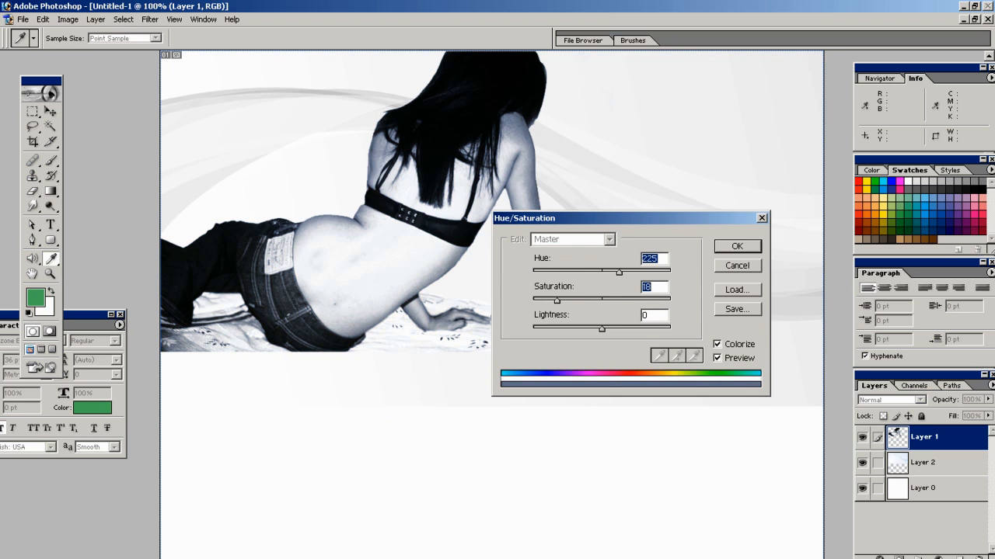
{"action": "key", "text": "Return"}
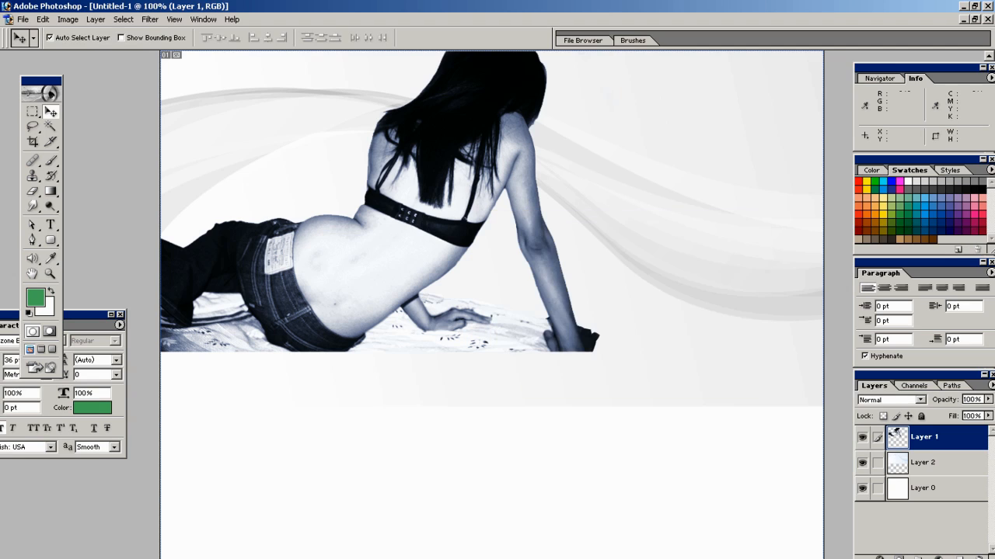
- Brighten the cut-out photo layer's midtones with Levels, setting the RGB midtone input to 1.68
{"action": "left_click", "coordinate": [68, 19]}
{"action": "mouse_move", "coordinate": [88, 51]}
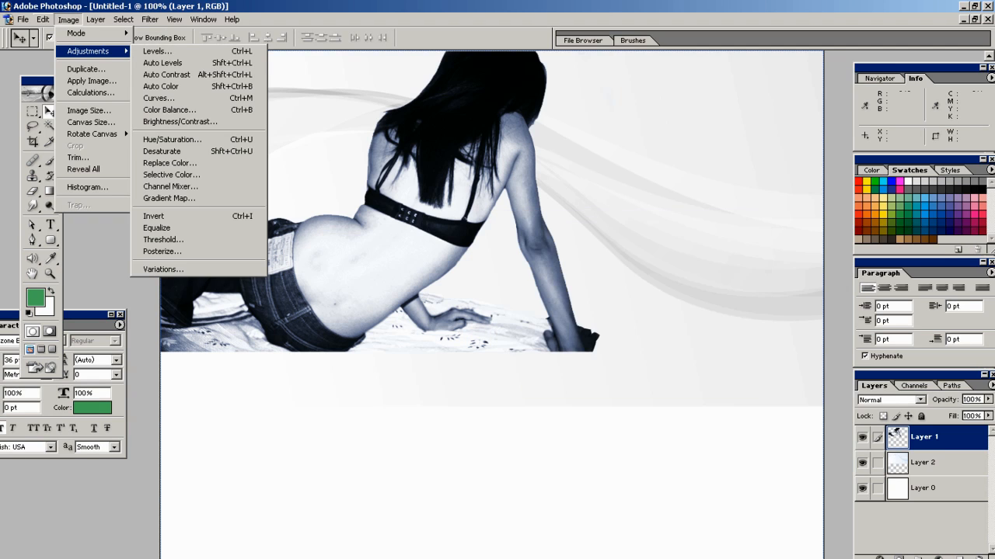
{"action": "key", "text": "Down"}
{"action": "key", "text": "Down"}
{"action": "key", "text": "Up"}
{"action": "key", "text": "Return"}
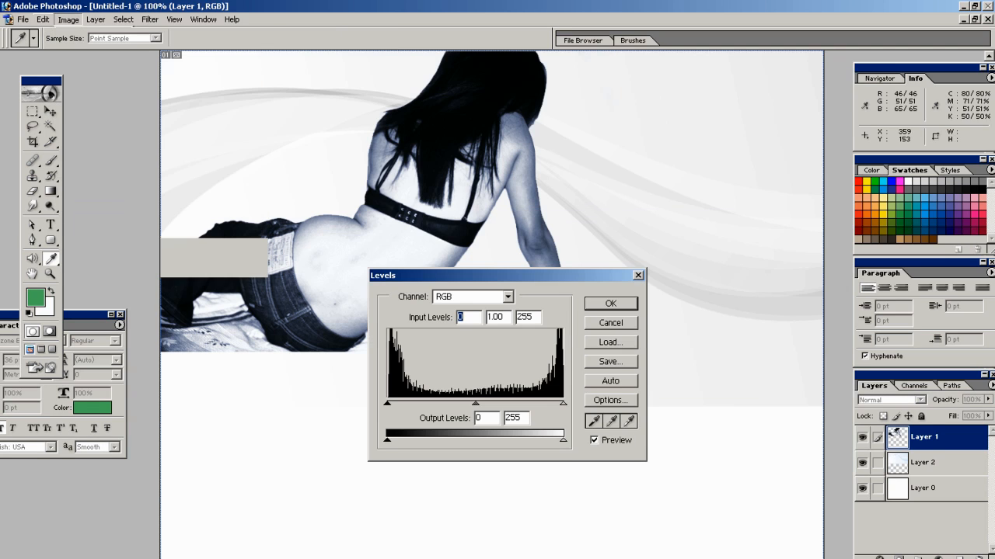
{"action": "left_click_drag", "start_coordinate": [475, 403], "coordinate": [435, 403]}
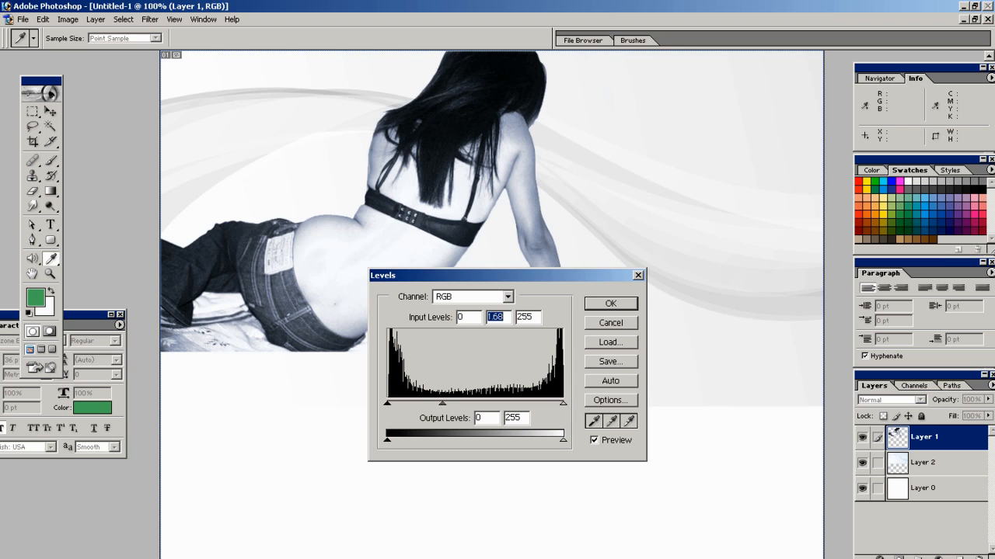
{"action": "key", "text": "Return"}
{"action": "key", "text": "v"}
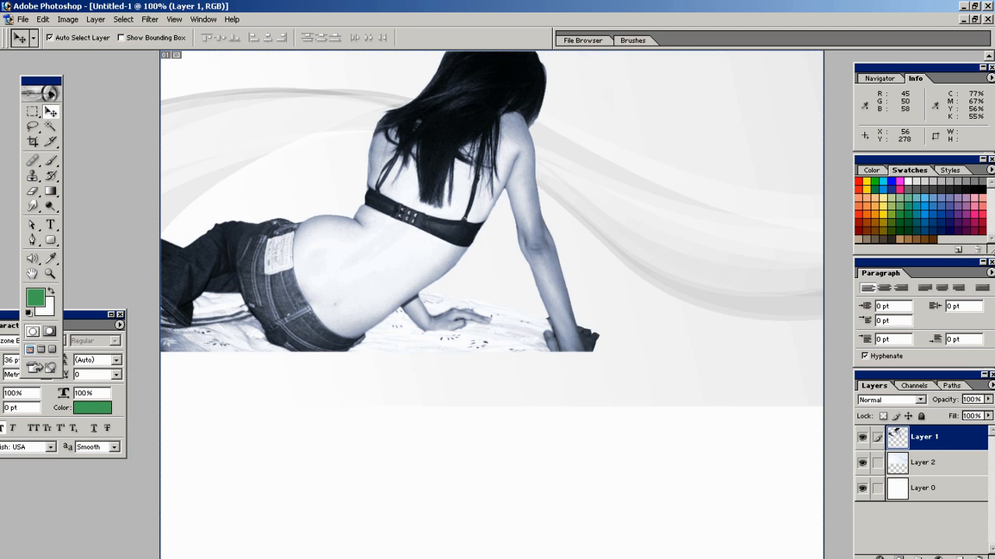
- Shift the cut-out photo layer to a near-neutral tone with Hue/Saturation, using hue -126 and saturation -51
{"action": "key", "text": "ctrl+u"}
{"action": "type", "text": "-126"}
{"action": "key", "text": "Tab"}
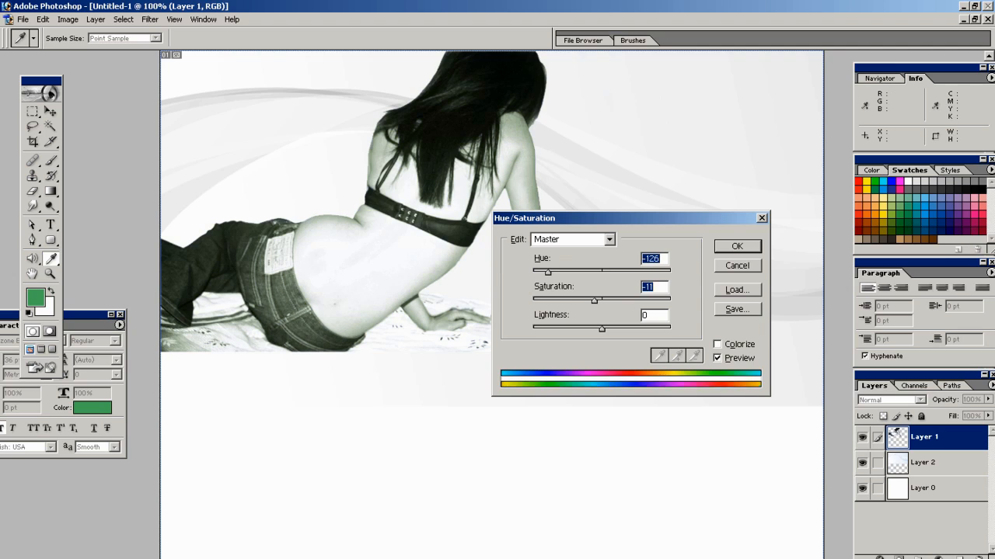
{"action": "type", "text": "-61"}
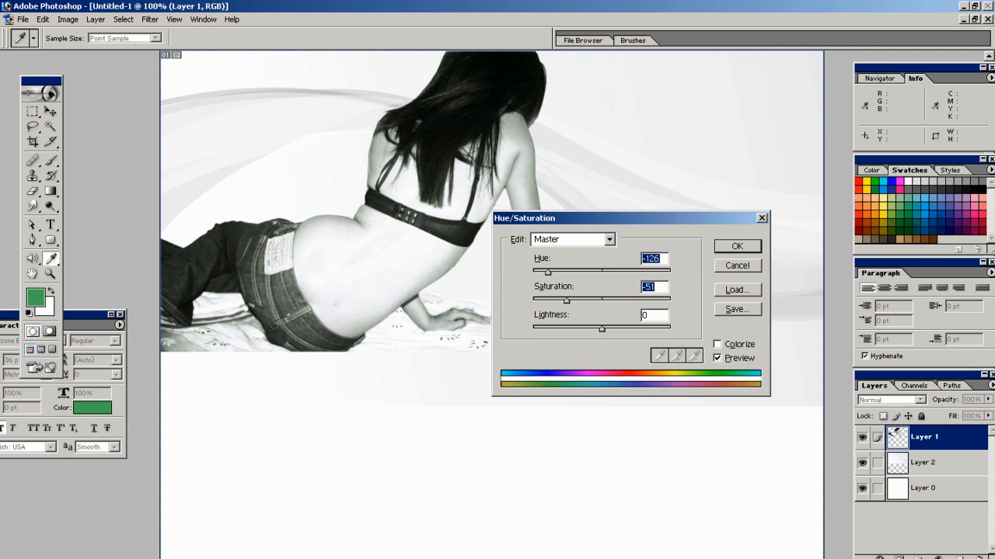
{"action": "key", "text": "Return"}
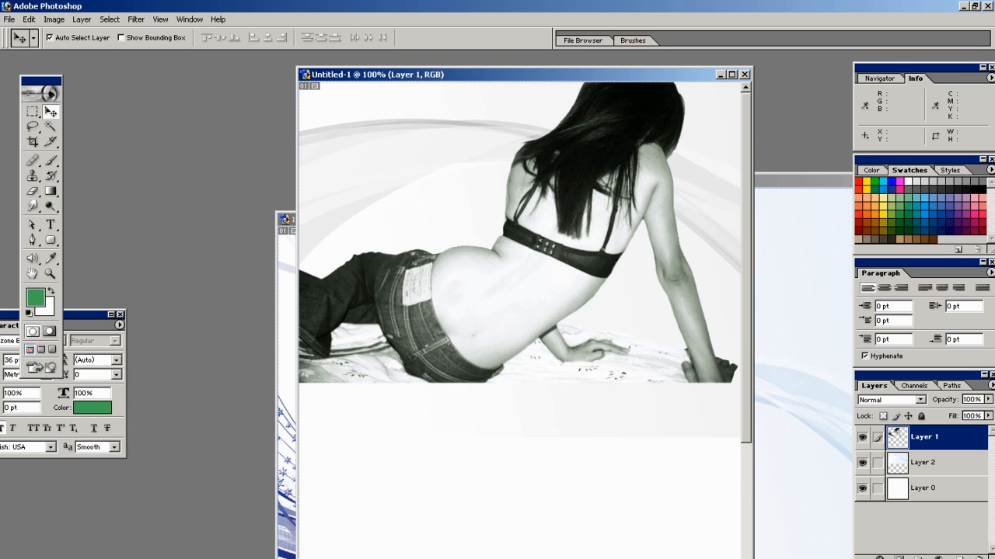
- Select the lower-left snowflake area of 1092803_74790238.jpg with a rectangular marquee and copy it into the Untitled-1 document
{"action": "left_click", "coordinate": [286, 287]}
{"action": "left_click_drag", "start_coordinate": [466, 220], "coordinate": [432, 129]}
{"action": "key", "text": "m"}
{"action": "left_click_drag", "start_coordinate": [245, 284], "coordinate": [390, 490]}
{"action": "key", "text": "v"}
{"action": "left_click_drag", "start_coordinate": [466, 129], "coordinate": [666, 142]}
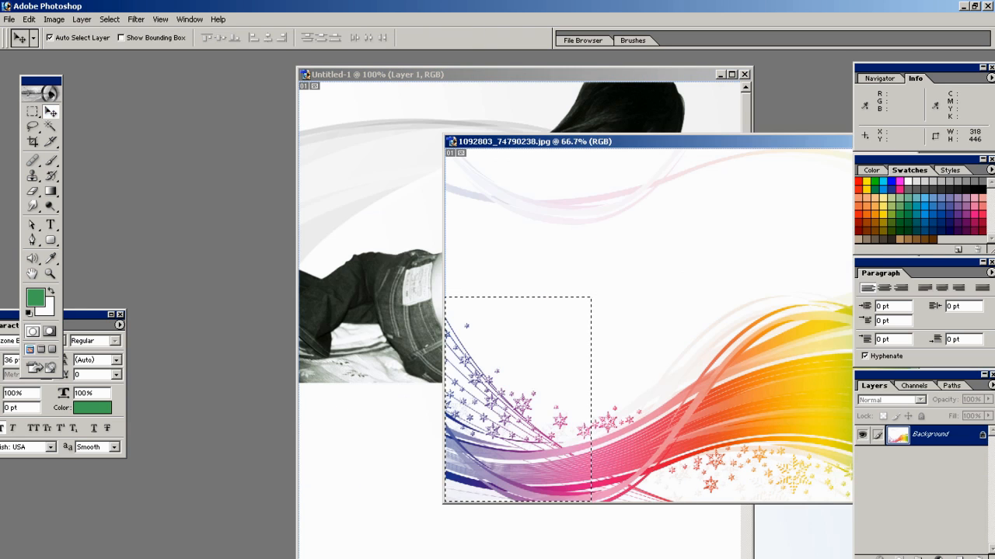
{"action": "left_click_drag", "start_coordinate": [505, 388], "coordinate": [370, 167]}
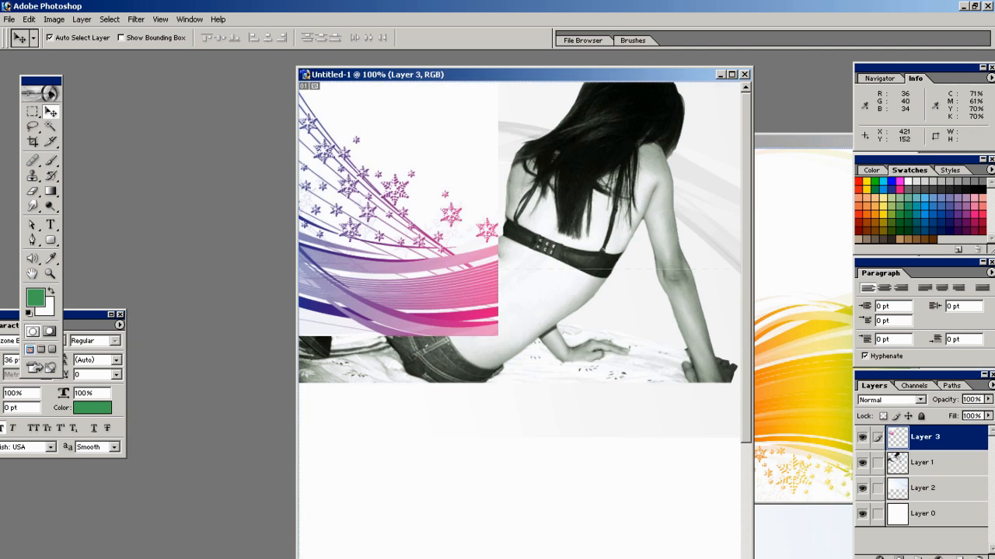
- Maximize the layout document, move the snowflake layer down to the photo's lower edge and place it directly beneath the cut-out layer
{"action": "left_click", "coordinate": [731, 74]}
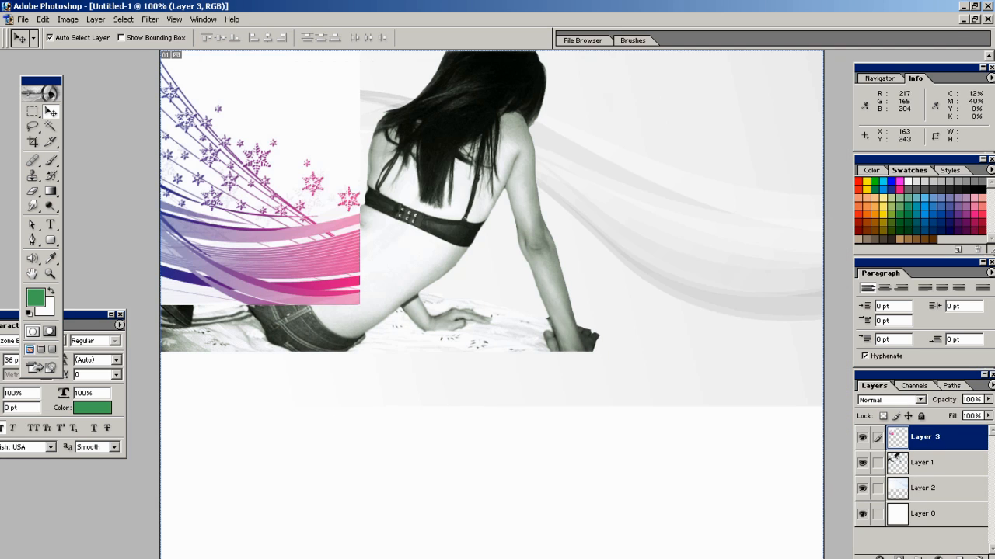
{"action": "left_click_drag", "start_coordinate": [288, 250], "coordinate": [281, 302]}
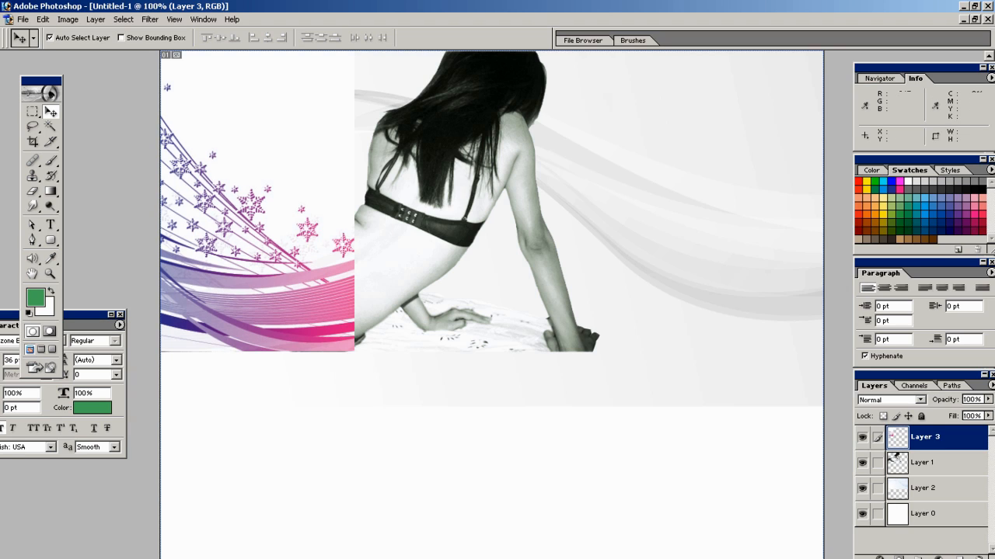
{"action": "key", "text": "ctrl+bracketleft"}
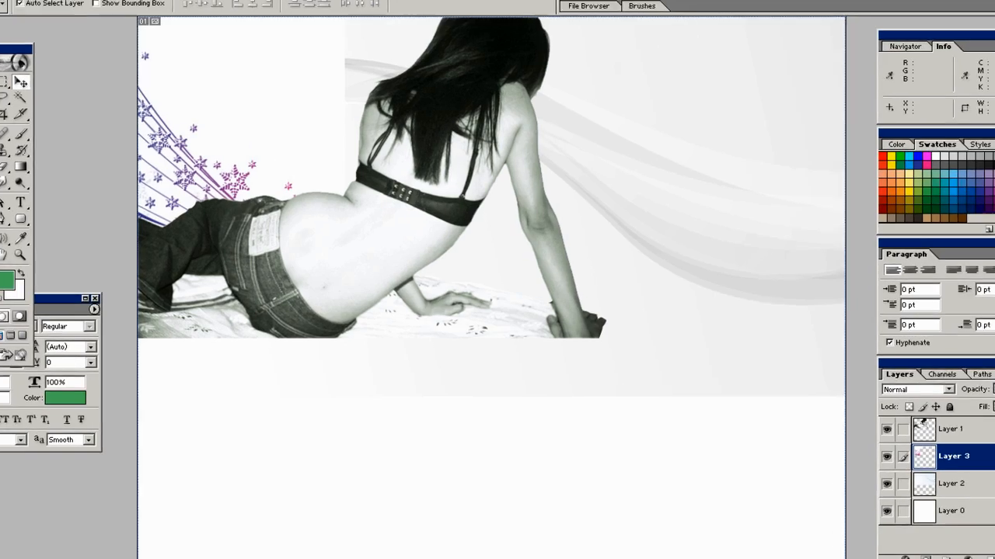
- Set the snowflake layer's blend mode to Multiply
{"action": "key", "text": "shift+plus"}
{"action": "key", "text": "shift+plus"}
{"action": "key", "text": "shift+plus"}
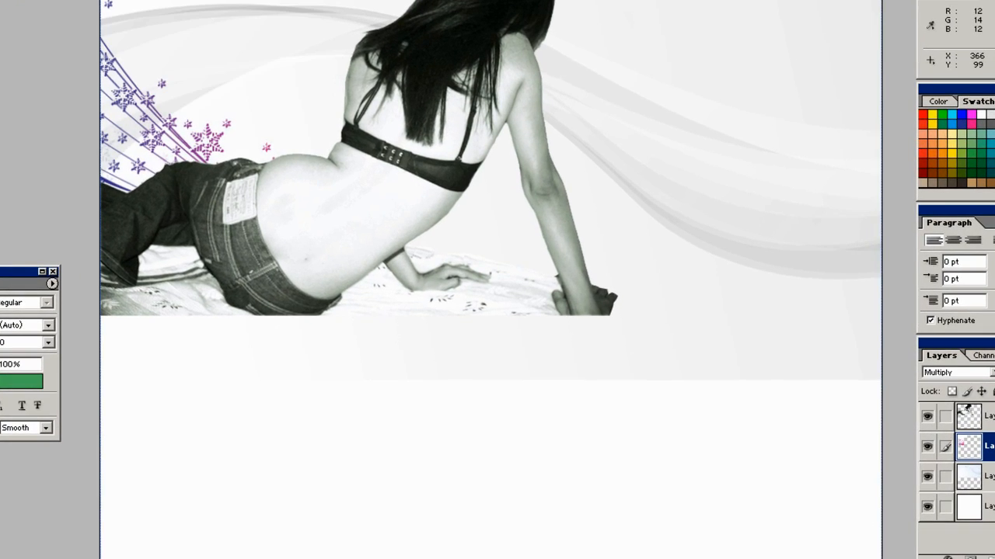
{"action": "key", "text": "shift+plus"}
{"action": "key", "text": "shift+minus"}
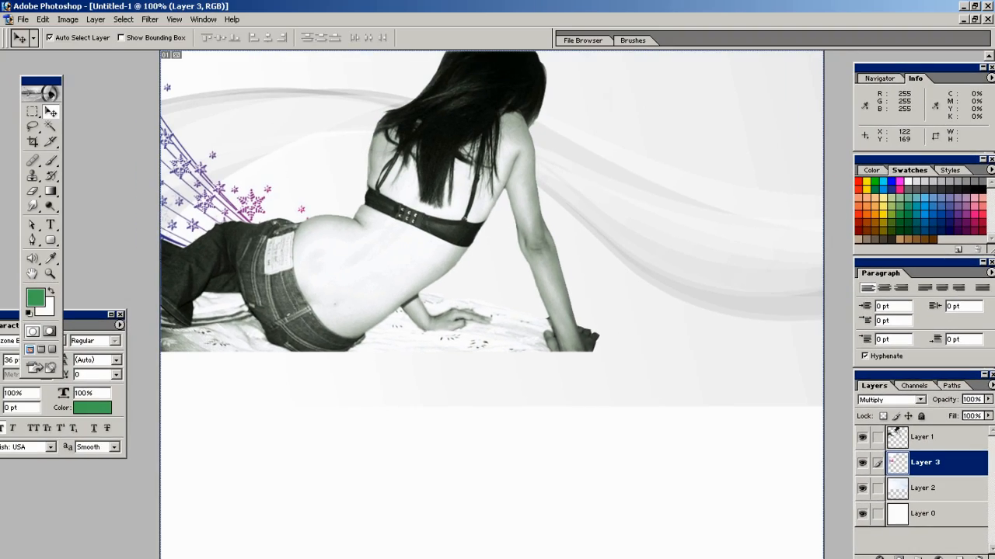
- Nudge the snowflake layer slightly to the right so its stars sit behind the figure's hips
{"action": "key", "text": "shift+Right"}
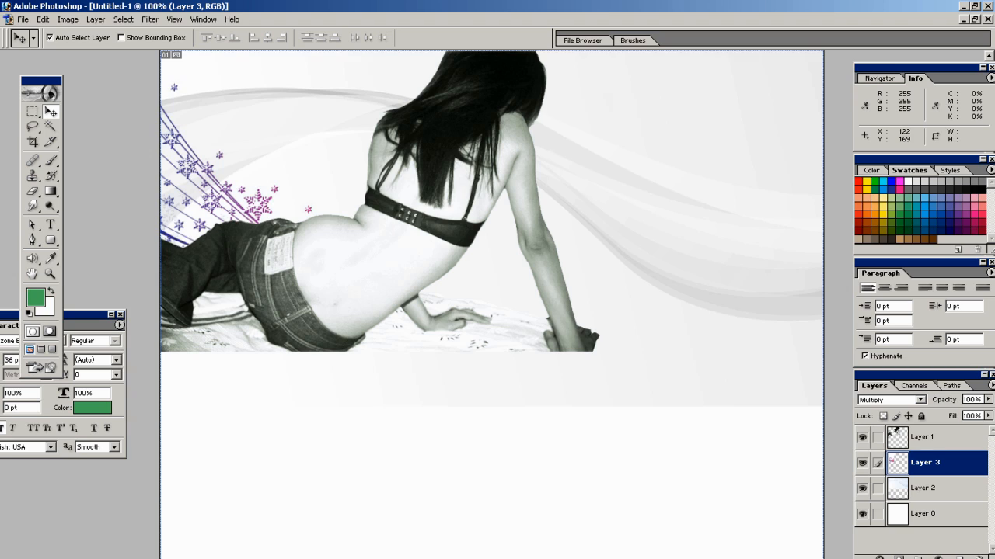
{"action": "key", "text": "shift+Right"}
{"action": "key", "text": "shift+Right"}
{"action": "key", "text": "shift+Right"}
{"action": "key", "text": "shift+Right"}
{"action": "key", "text": "shift+Right"}
{"action": "key", "text": "shift+Left"}
{"action": "key", "text": "shift+Left"}
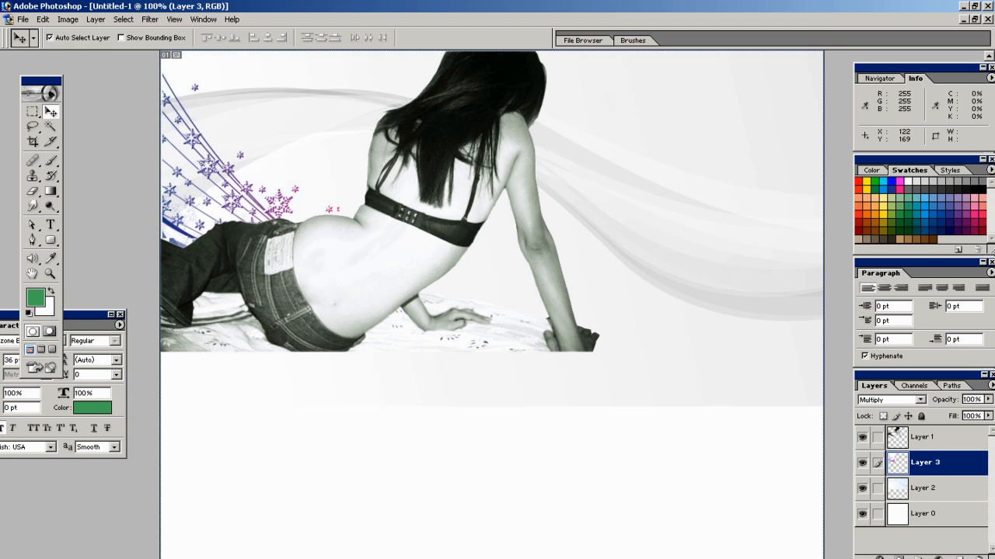
{"action": "key", "text": "shift+Left"}
{"action": "key", "text": "shift+Left"}
{"action": "key", "text": "shift+Down"}
{"action": "key", "text": "shift+Up"}
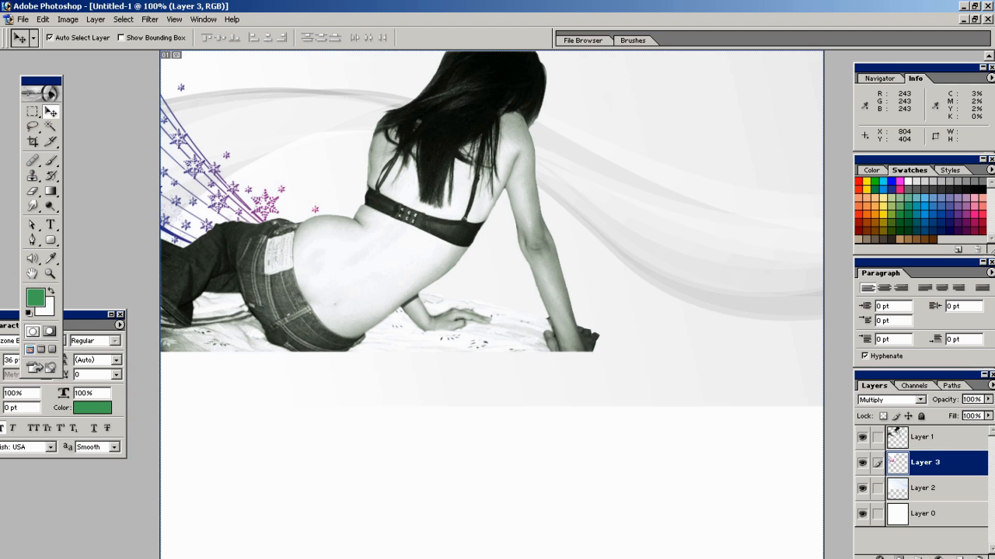
- Recolour the snowflake layer with hue -180, saturation -19 and lightness +41, and shift it slightly down and to the right
{"action": "key", "text": "ctrl+u"}
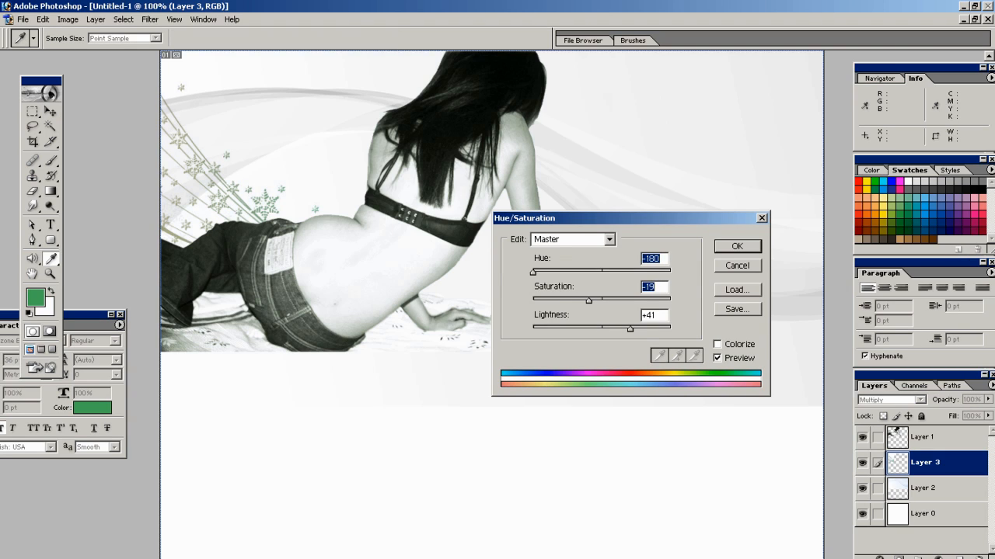
{"action": "left_click", "coordinate": [737, 246]}
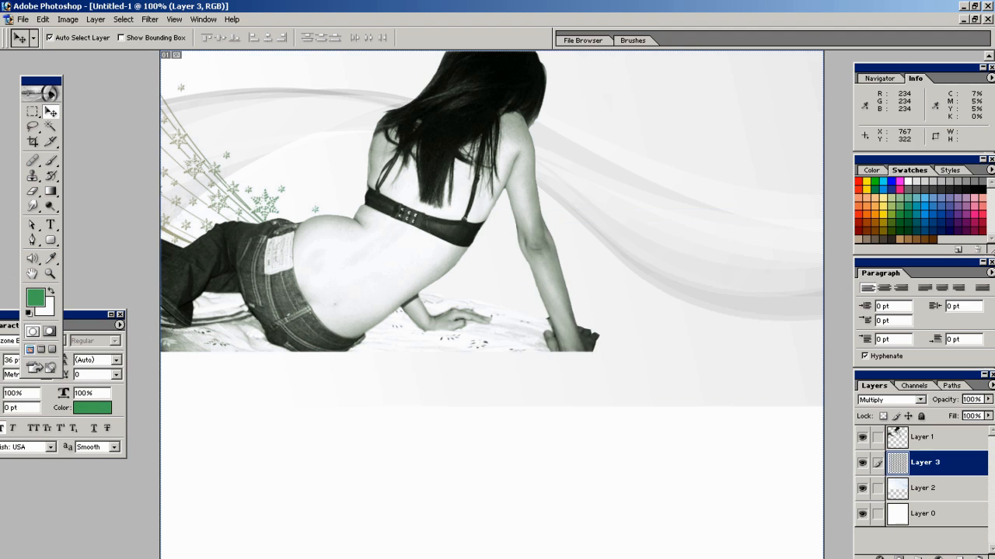
{"action": "mouse_move", "coordinate": [224, 188]}
{"action": "left_mouse_down"}
{"action": "mouse_move", "coordinate": [240, 202]}
{"action": "mouse_move", "coordinate": [234, 195]}
{"action": "left_mouse_up"}
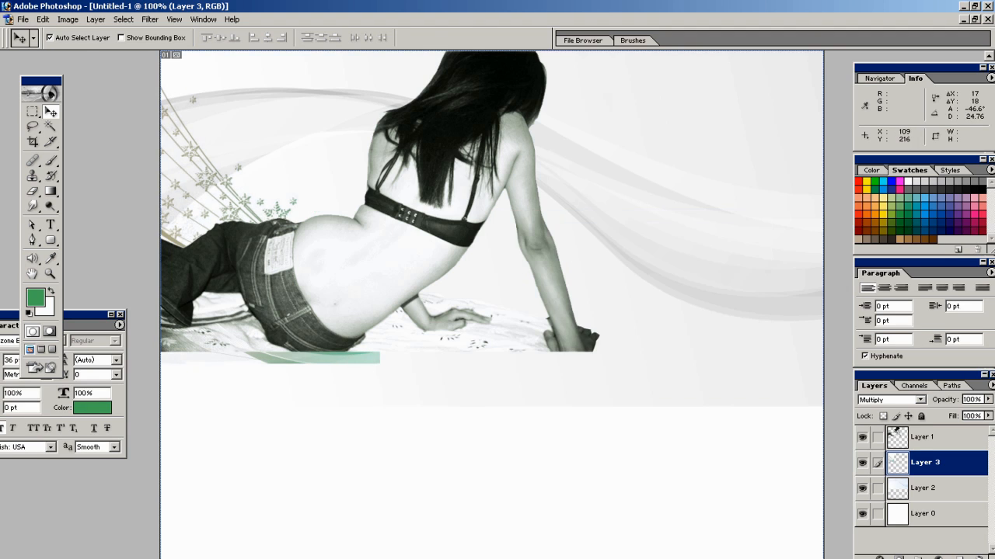
- Remove the strip of the snowflake layer that sticks out below the photo's bottom edge
{"action": "key", "text": "z"}
{"action": "left_click_drag", "start_coordinate": [167, 334], "coordinate": [515, 442]}
{"action": "key", "text": "m"}
{"action": "left_click_drag", "start_coordinate": [211, 240], "coordinate": [630, 311]}
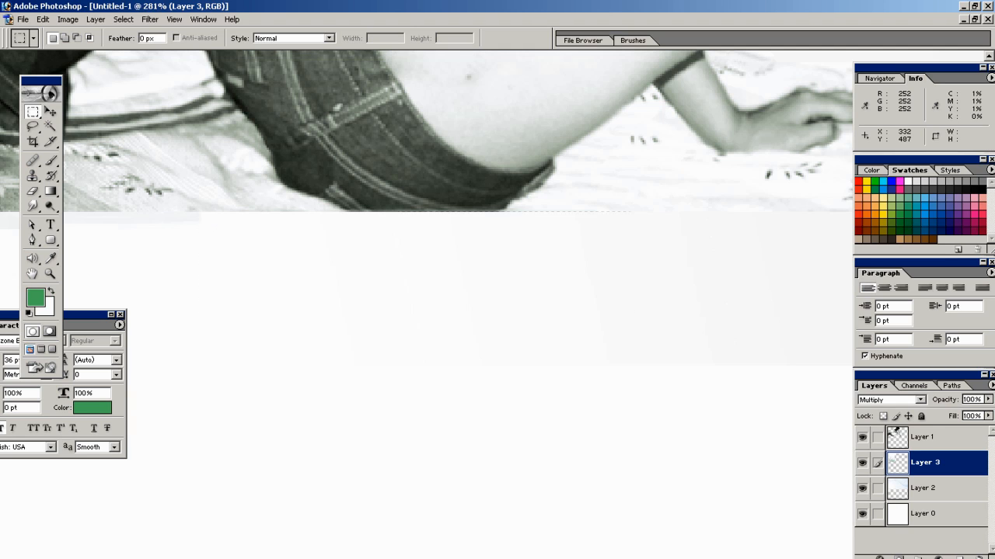
{"action": "key", "text": "ctrl+alt+0"}
{"action": "key", "text": "v"}
{"action": "scroll", "coordinate": [492, 303], "scroll_direction": "up", "scroll_amount": 3}
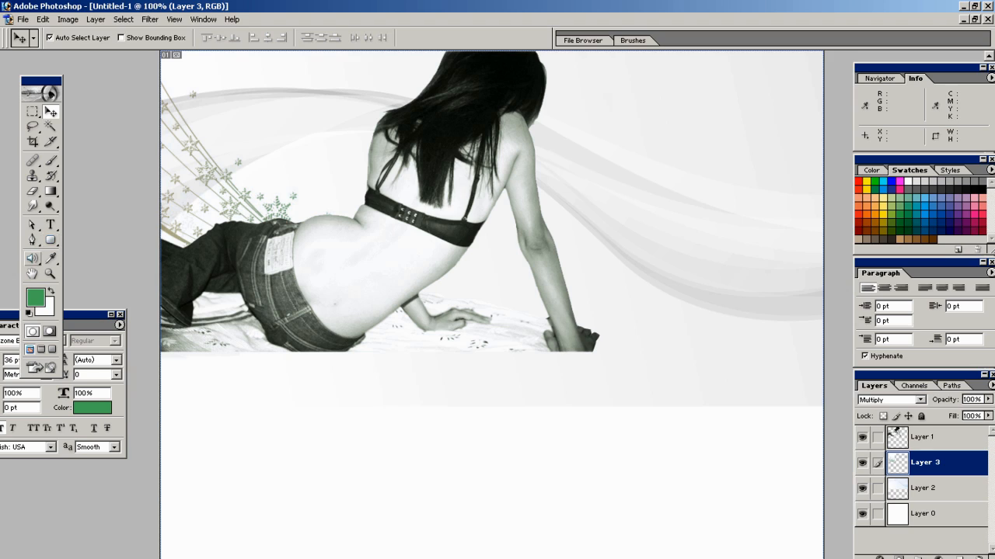
- Add a two-line title with the blog owner's first name plus "Blog" and "Mistakes of my life ...", and place it beside the figure's head
{"action": "left_click", "coordinate": [51, 225]}
{"action": "left_click", "coordinate": [432, 466]}
{"action": "type", "text": "R"}
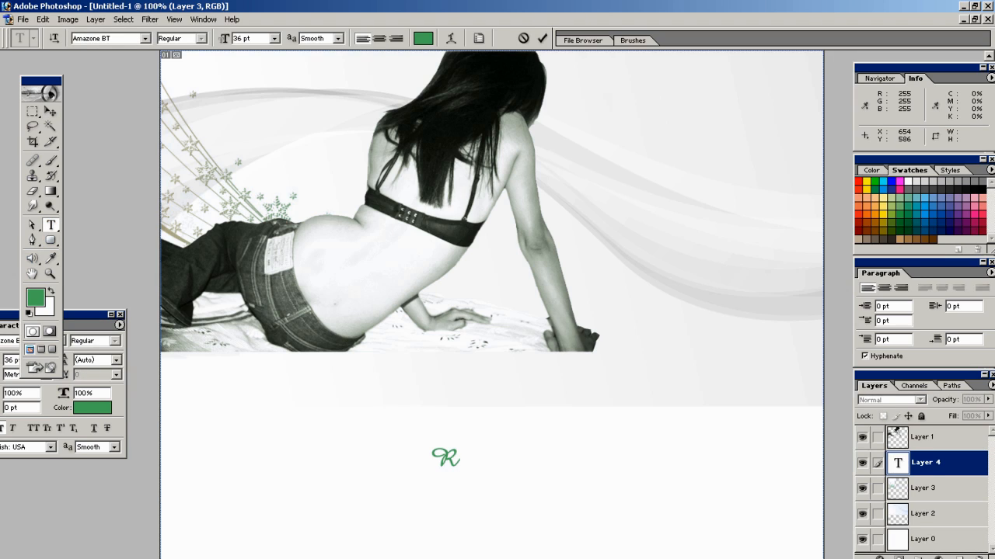
{"action": "type", "text": "achels"}
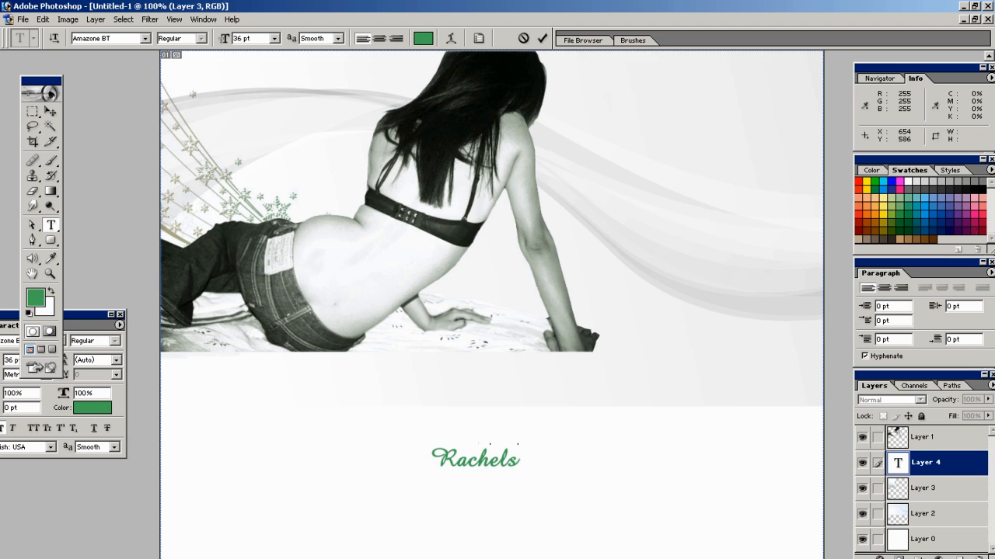
{"action": "type", "text": " Blog"}
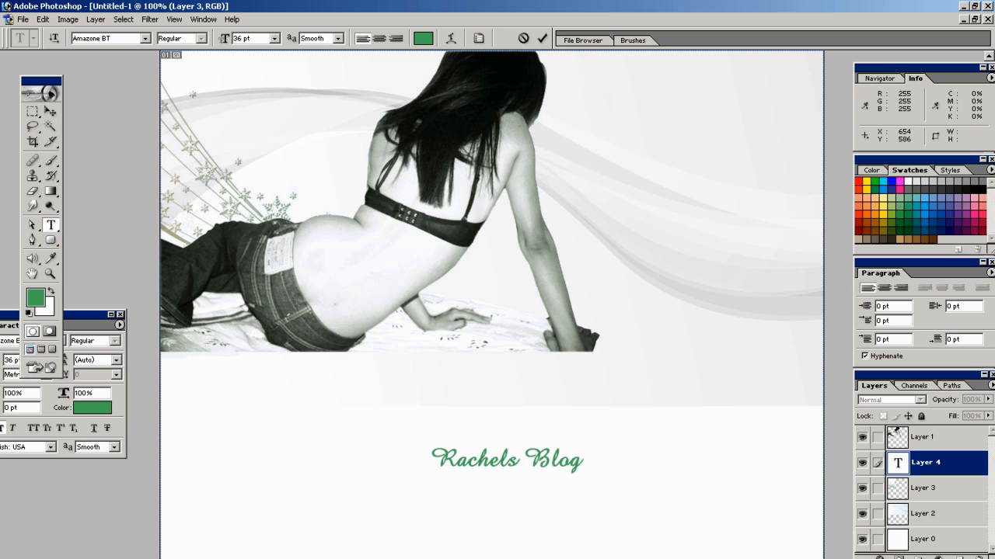
{"action": "key", "text": "Return"}
{"action": "type", "text": "Mist"}
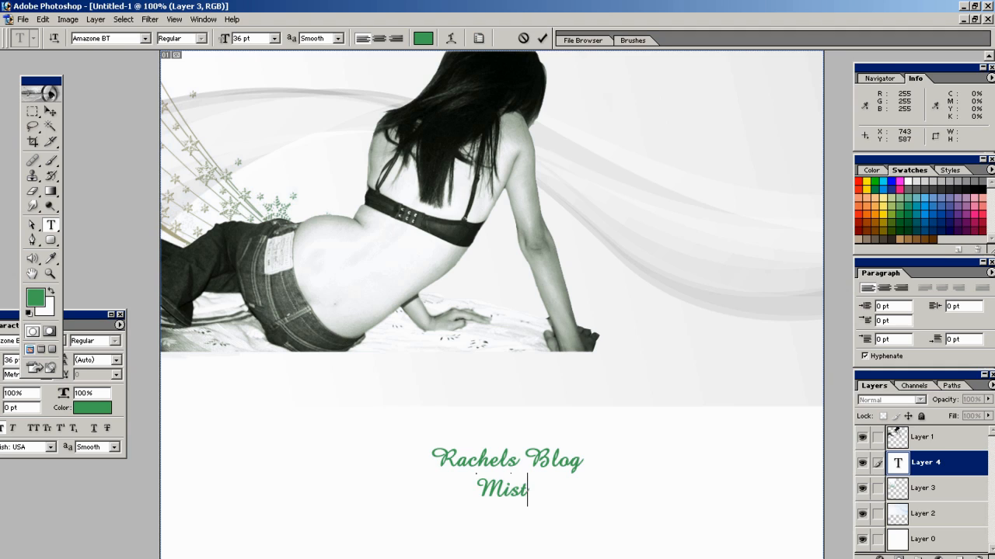
{"action": "type", "text": "akes of my li"}
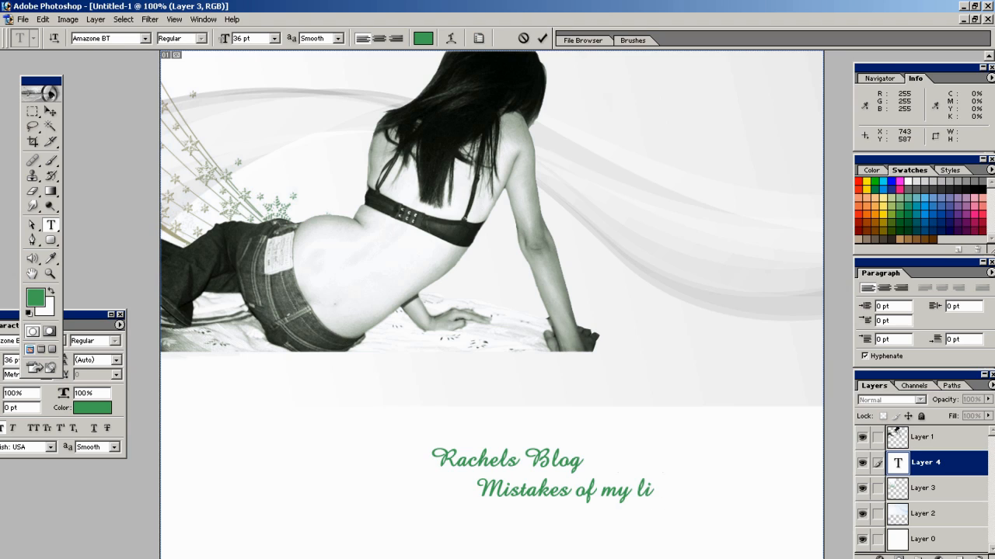
{"action": "type", "text": "gfe ..."}
{"action": "left_click", "coordinate": [50, 112]}
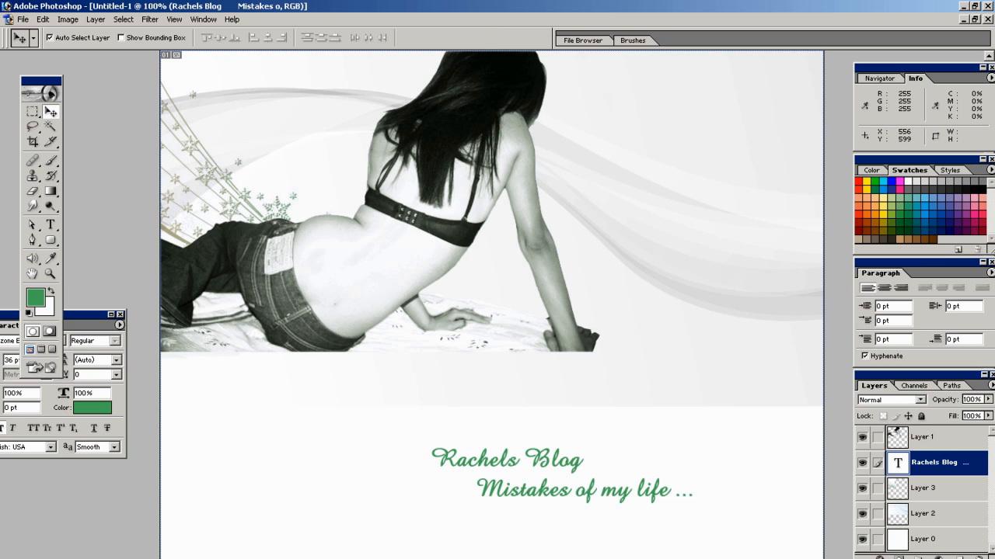
{"action": "left_click_drag", "start_coordinate": [545, 463], "coordinate": [667, 105]}
- Recolour both lines of the script title black (000000) and shift the title slightly down
{"action": "key", "text": "t"}
{"action": "left_click", "coordinate": [673, 126]}
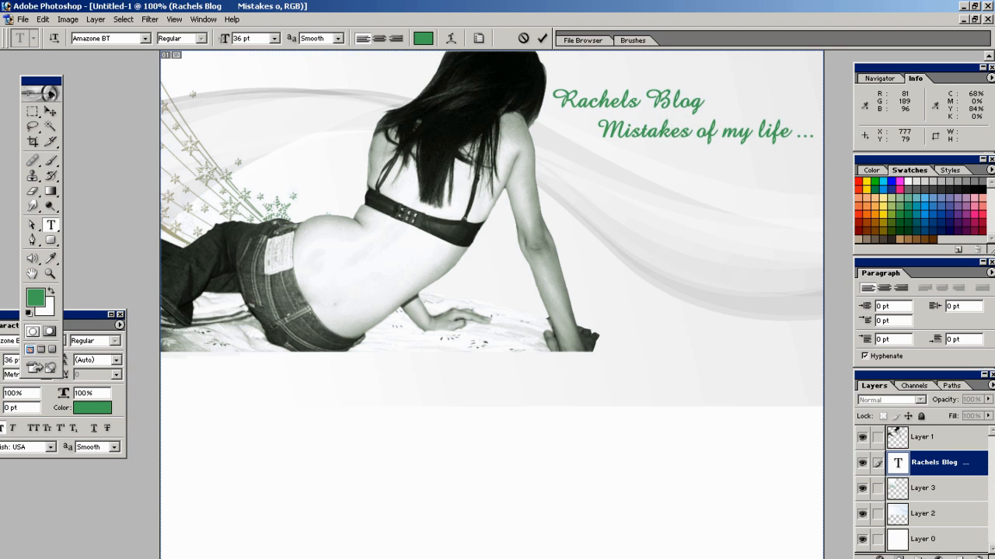
{"action": "left_click", "coordinate": [694, 112]}
{"action": "key", "text": "ctrl+a"}
{"action": "left_click", "coordinate": [424, 38]}
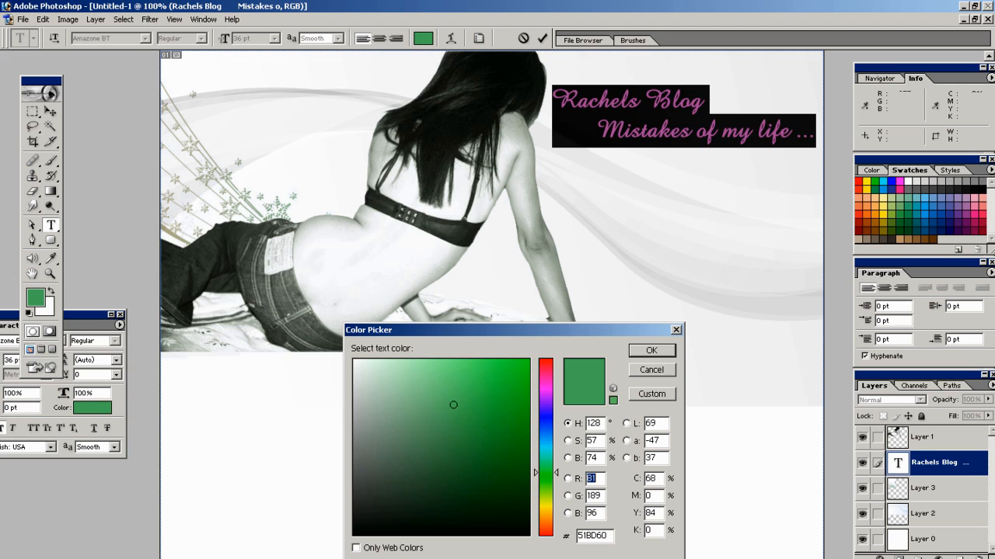
{"action": "left_click", "coordinate": [355, 534]}
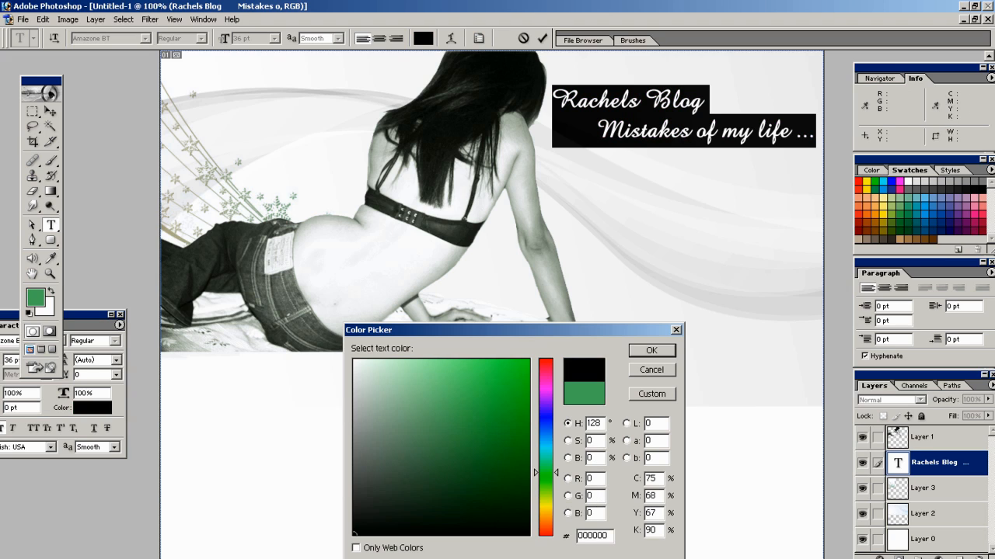
{"action": "left_click", "coordinate": [651, 351]}
{"action": "left_click", "coordinate": [50, 112]}
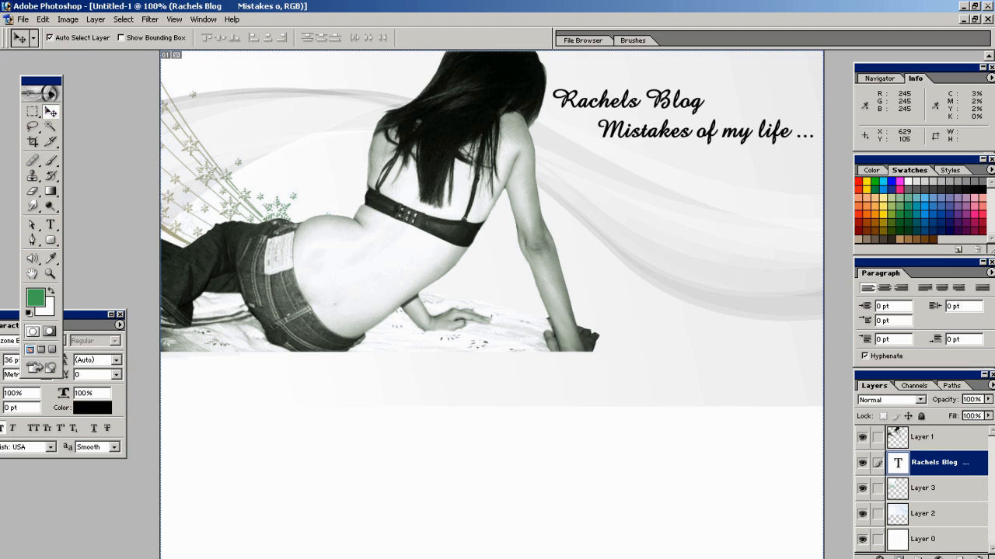
- Fill a 356 × 64 pixel green bar on a new layer and place that layer behind the title's first line
{"action": "key", "text": "m"}
{"action": "left_click_drag", "start_coordinate": [539, 83], "coordinate": [723, 152]}
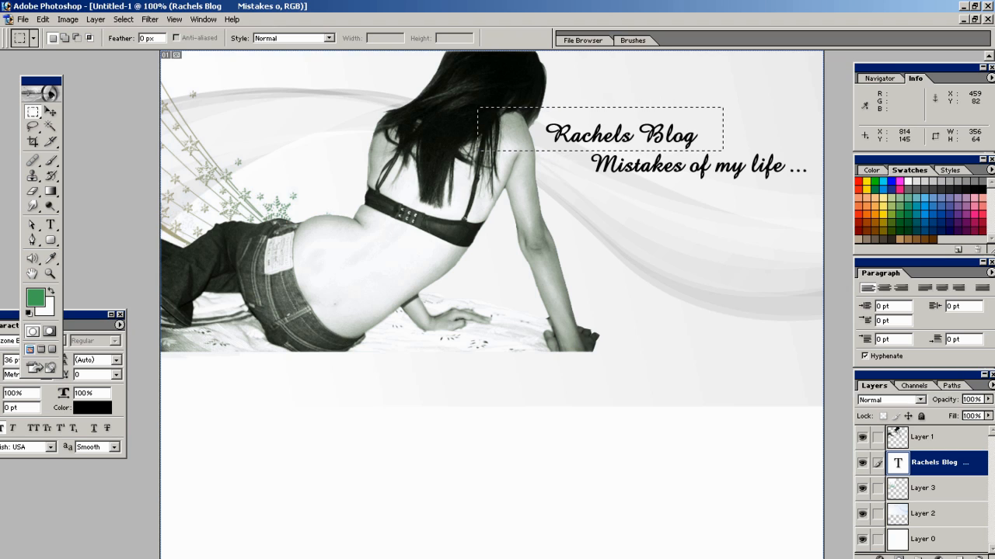
{"action": "key", "text": "ctrl+shift+n"}
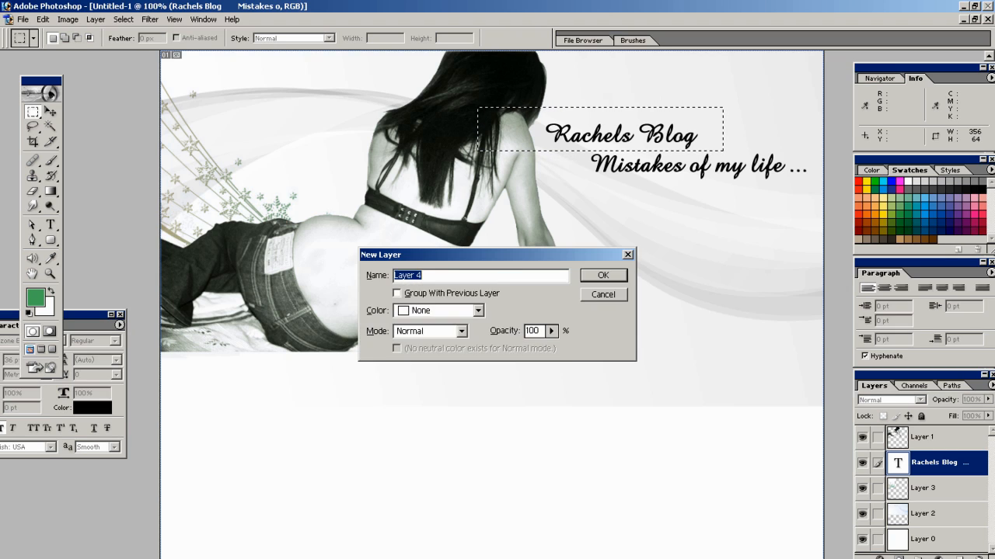
{"action": "key", "text": "Return"}
{"action": "key", "text": "alt+BackSpace"}
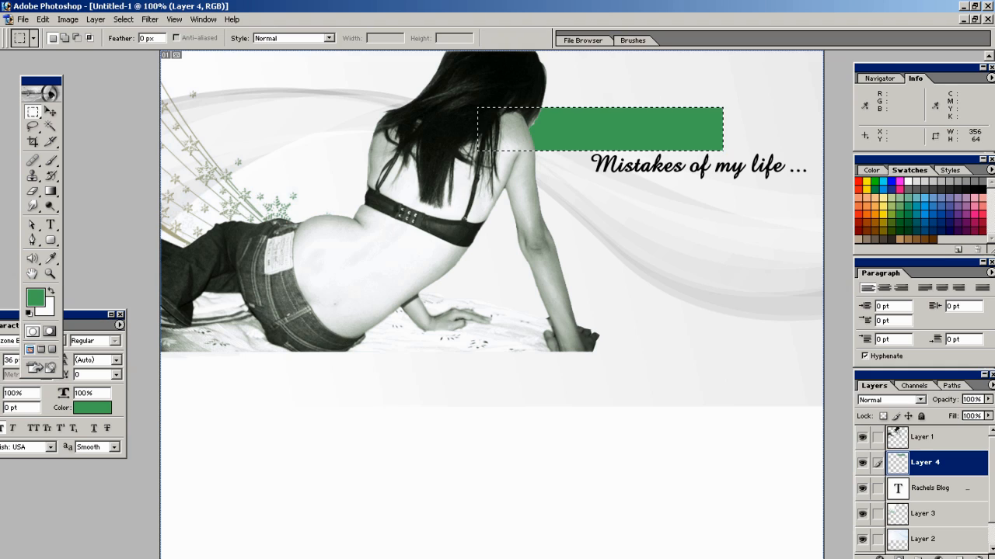
{"action": "key", "text": "ctrl+d"}
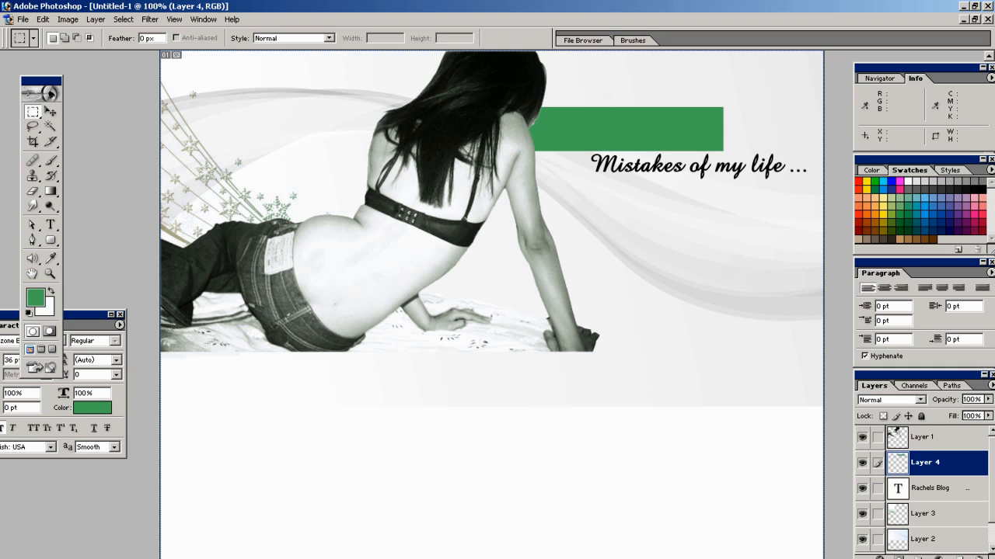
{"action": "left_click_drag", "start_coordinate": [925, 464], "coordinate": [925, 499]}
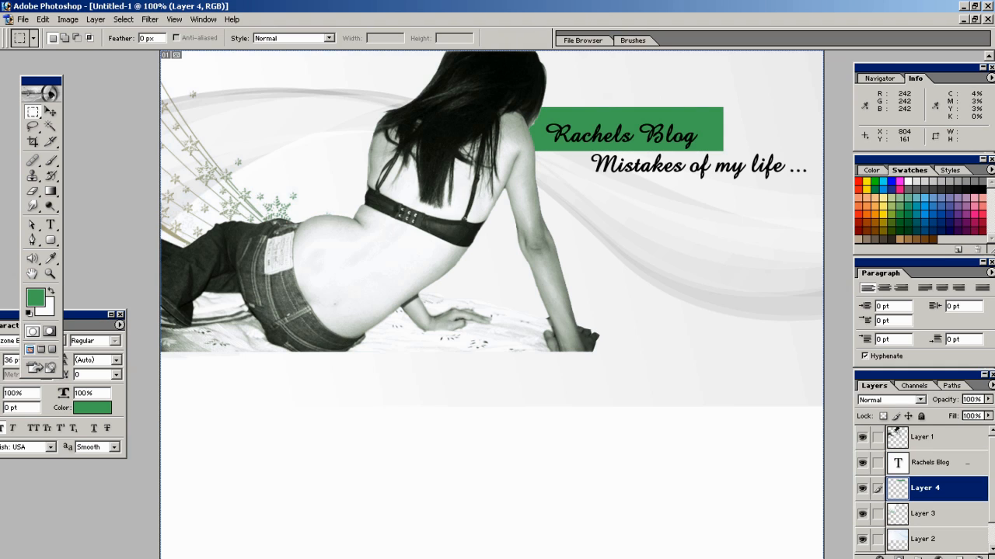
- Nudge the green bar down and reduce its height to about 47 pixels so it fits closely around the title's first line
{"action": "key", "text": "v"}
{"action": "right_click", "coordinate": [714, 119]}
{"action": "left_click", "coordinate": [723, 127]}
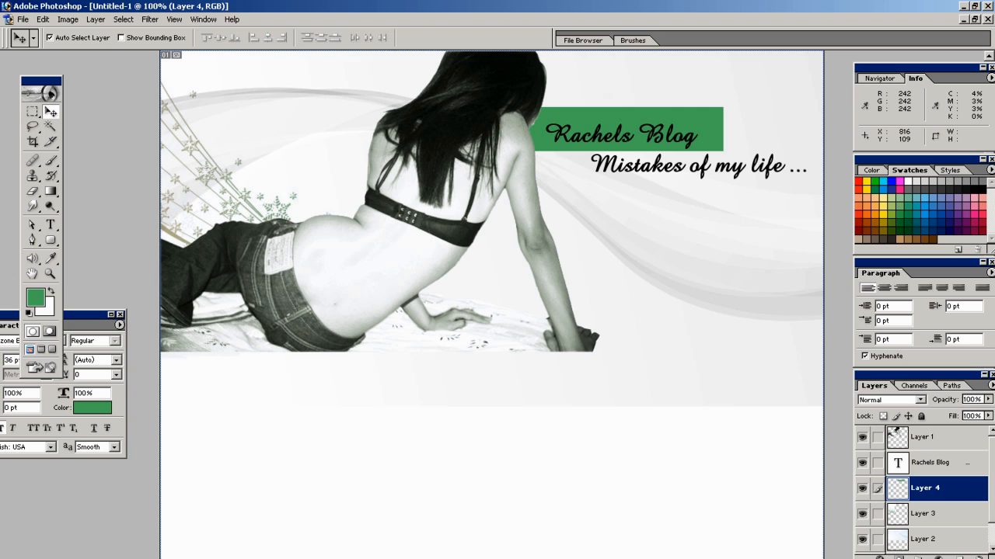
{"action": "key", "text": "shift+Down"}
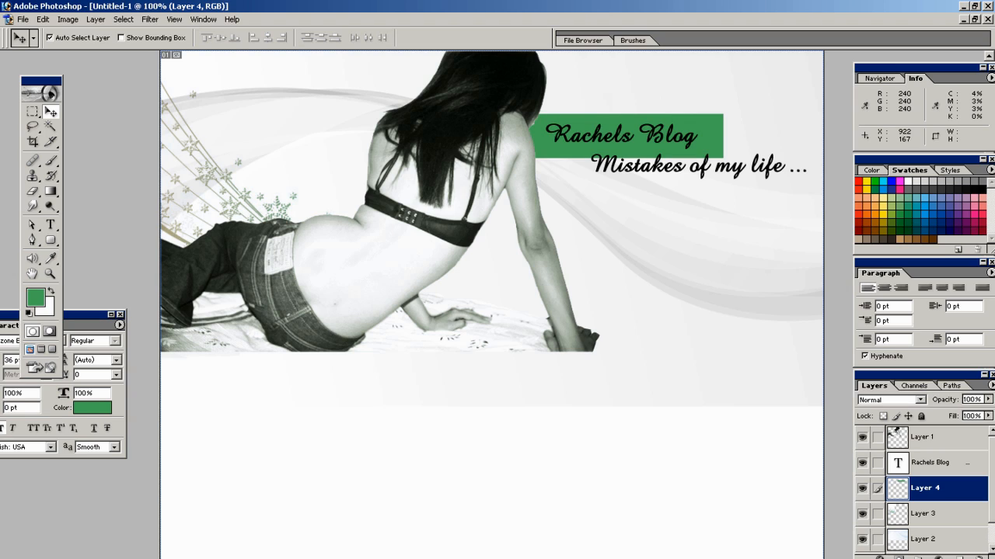
{"action": "right_click", "coordinate": [678, 151]}
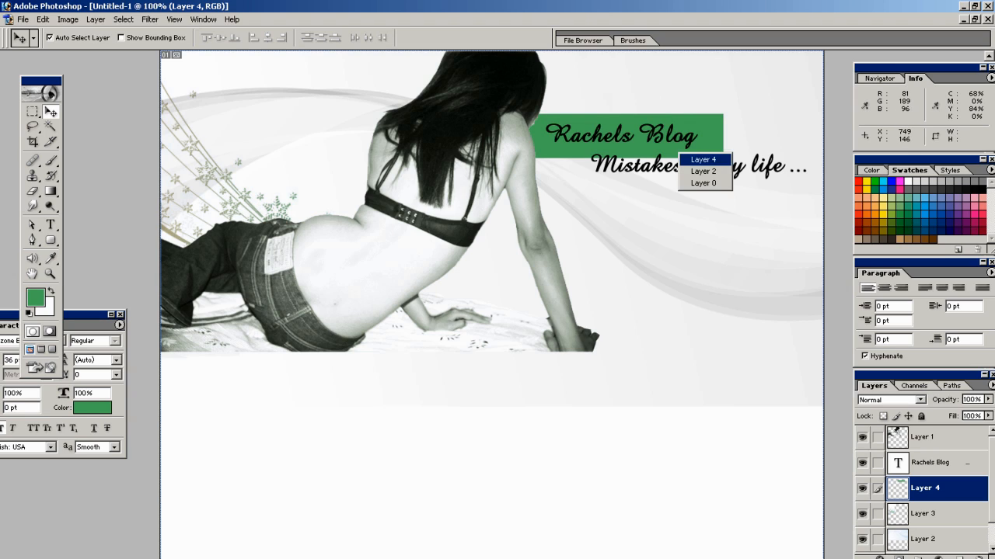
{"action": "left_click", "coordinate": [700, 160]}
{"action": "key", "text": "ctrl+t"}
{"action": "left_click_drag", "start_coordinate": [600, 158], "coordinate": [600, 151]}
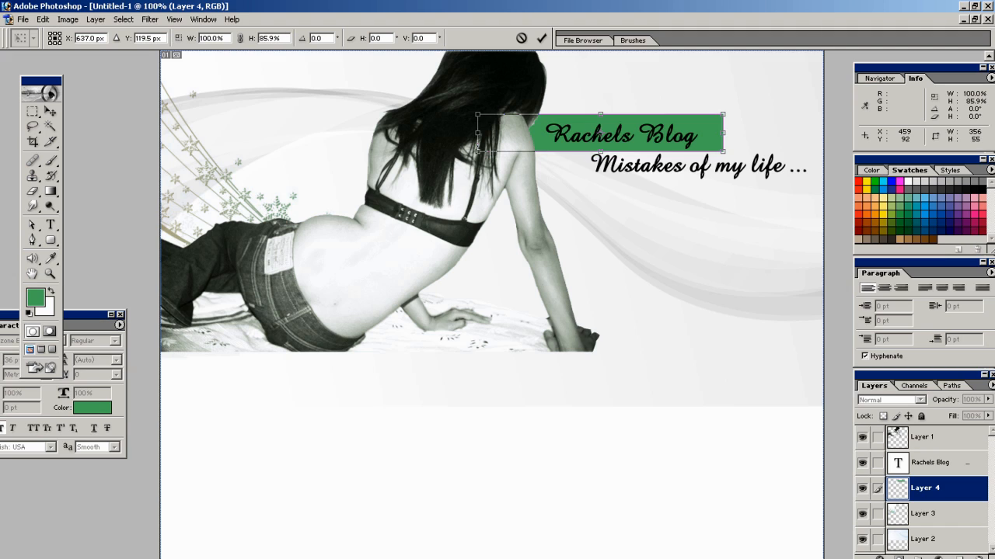
{"action": "left_click_drag", "start_coordinate": [600, 114], "coordinate": [600, 119]}
{"action": "key", "text": "Return"}
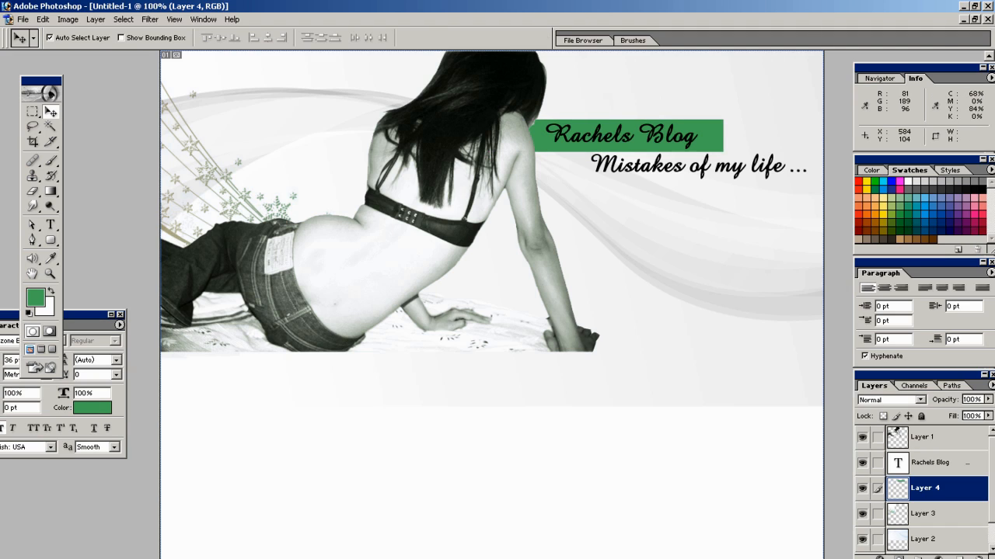
{"action": "right_click", "coordinate": [701, 130]}
{"action": "left_click", "coordinate": [712, 138]}
{"action": "key", "text": "Up"}
- Refill the bar behind the title's first line with black (000000)
{"action": "left_click", "coordinate": [923, 489], "text": "ctrl"}
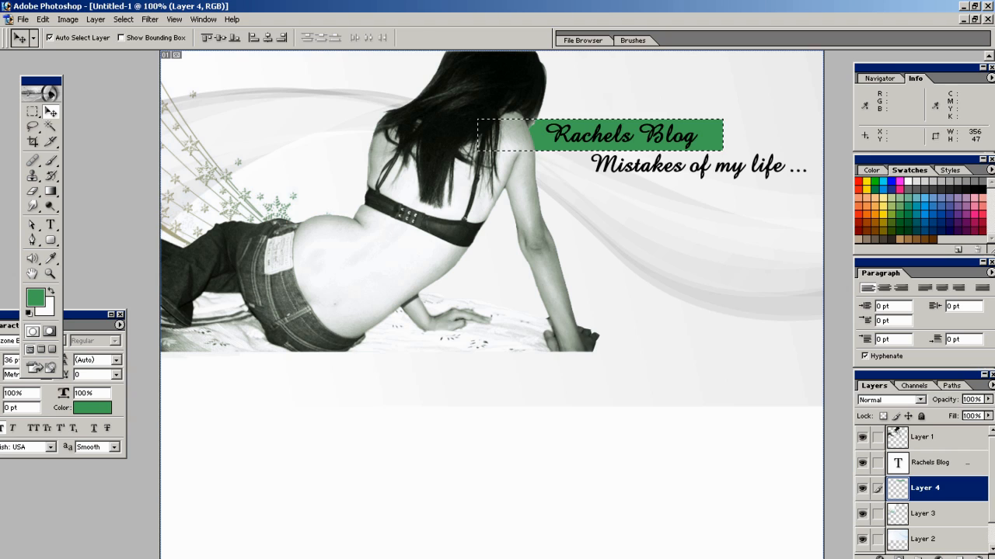
{"action": "left_click", "coordinate": [34, 297]}
{"action": "left_click_drag", "start_coordinate": [375, 511], "coordinate": [352, 537]}
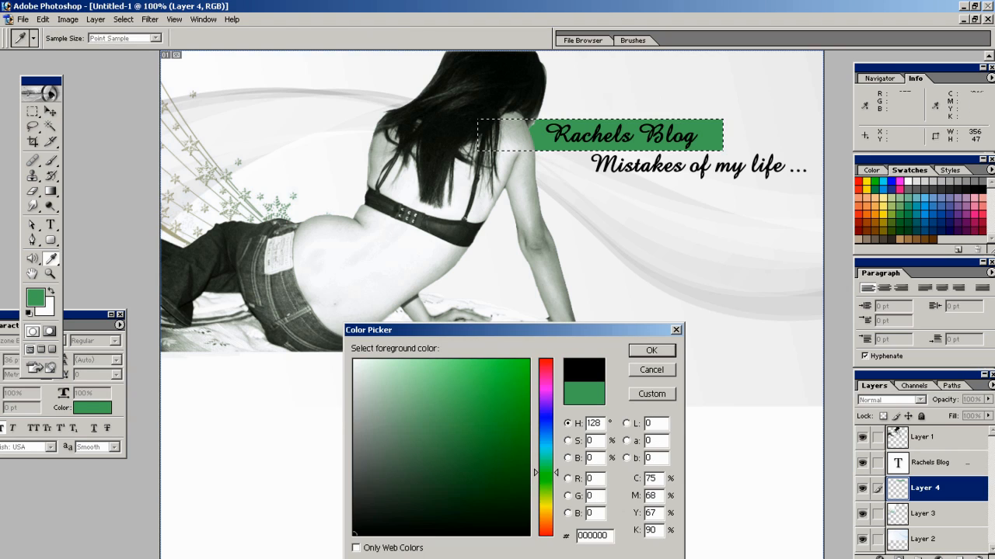
{"action": "left_click", "coordinate": [651, 351]}
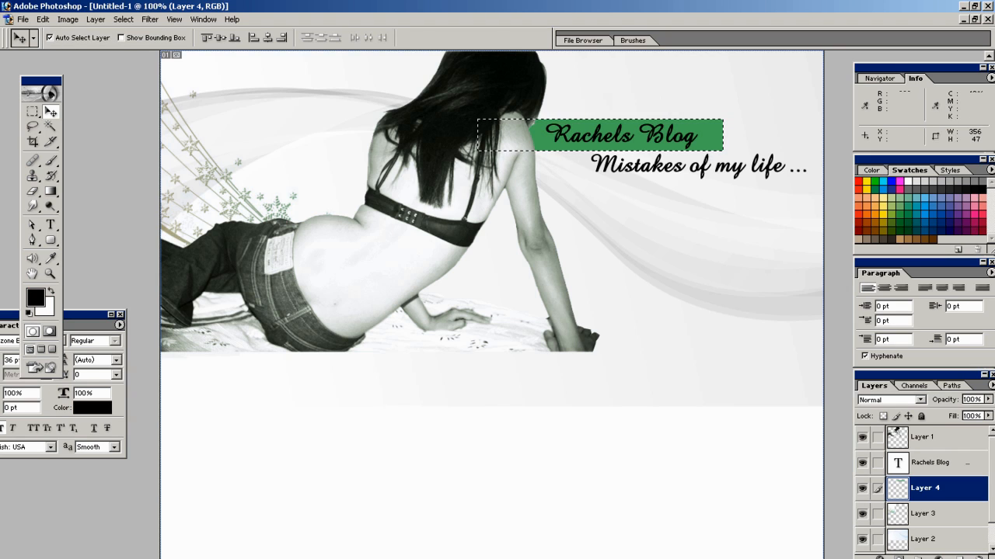
{"action": "key", "text": "shift+alt+BackSpace"}
{"action": "key", "text": "ctrl+d"}
- Set only the title's first line to white (FFFFFF) so it stands out against the black bar
{"action": "left_click", "coordinate": [932, 463]}
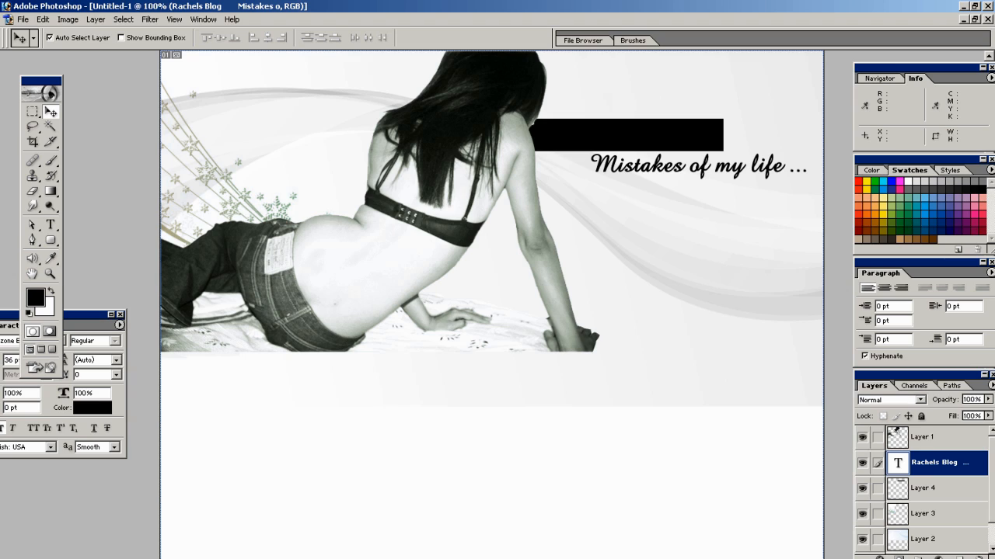
{"action": "key", "text": "t"}
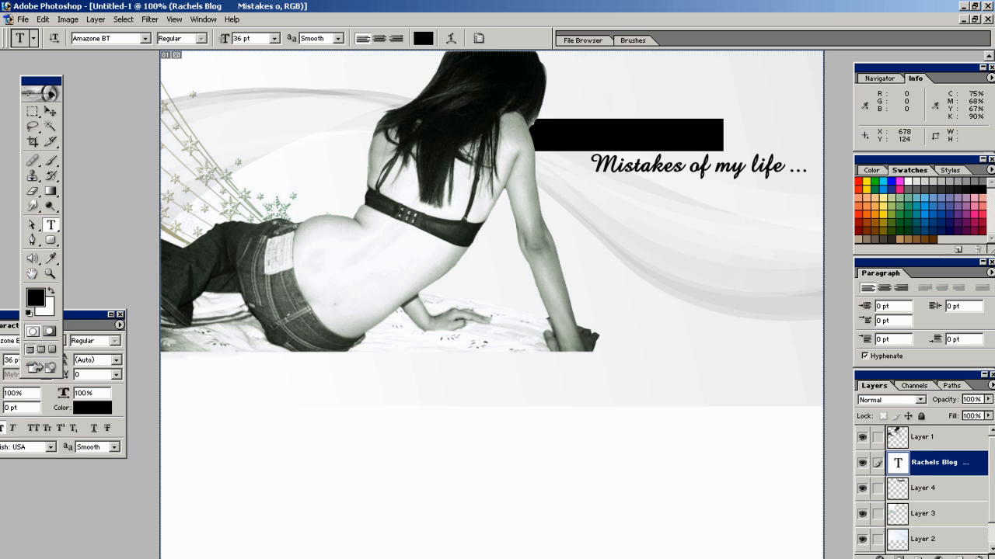
{"action": "left_click_drag", "start_coordinate": [697, 136], "coordinate": [543, 136]}
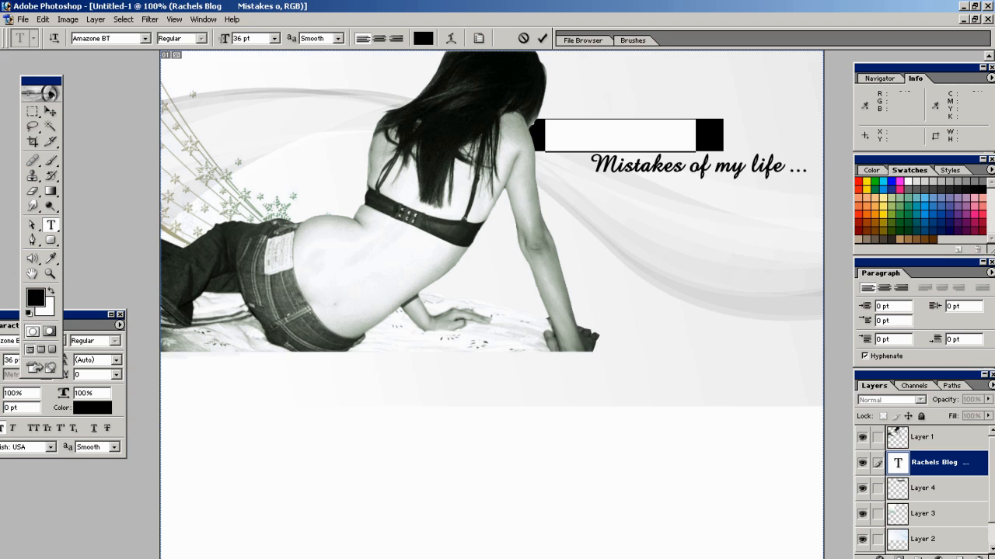
{"action": "left_click", "coordinate": [423, 38]}
{"action": "left_click_drag", "start_coordinate": [412, 380], "coordinate": [354, 361]}
{"action": "left_click", "coordinate": [651, 351]}
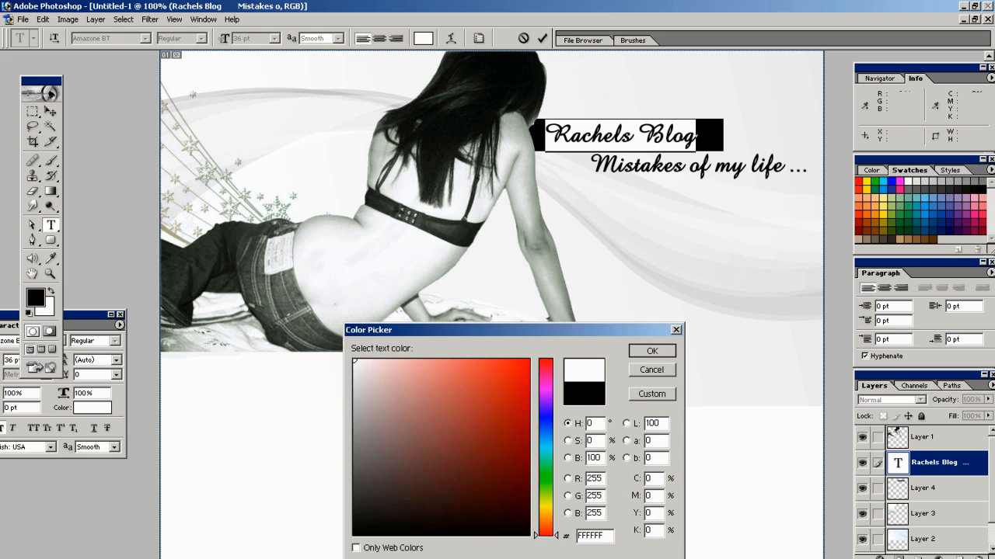
{"action": "left_click", "coordinate": [51, 111]}
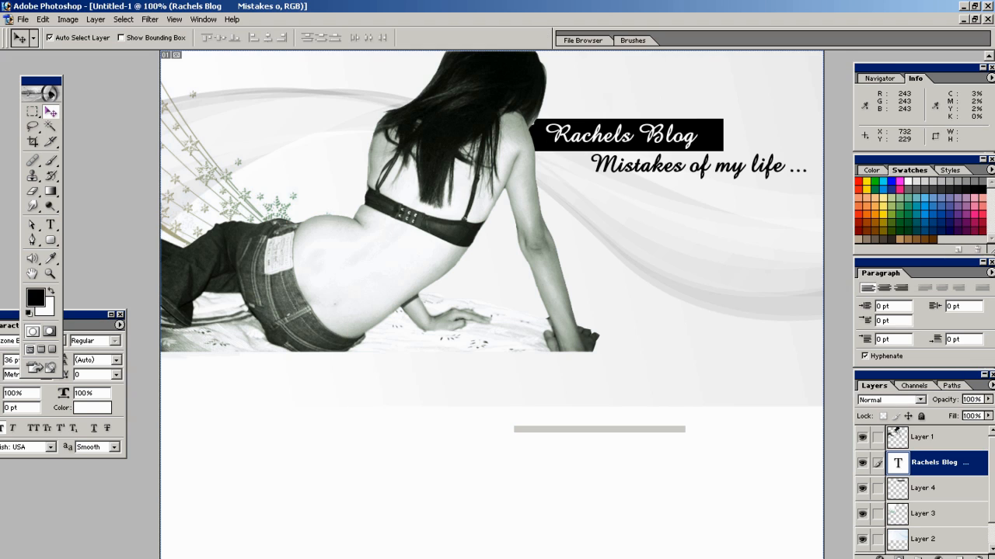
- Cut off the black bar's upper-right corner diagonally, using a Pen path turned into a selection
{"action": "left_click", "coordinate": [32, 112]}
{"action": "key", "text": "p"}
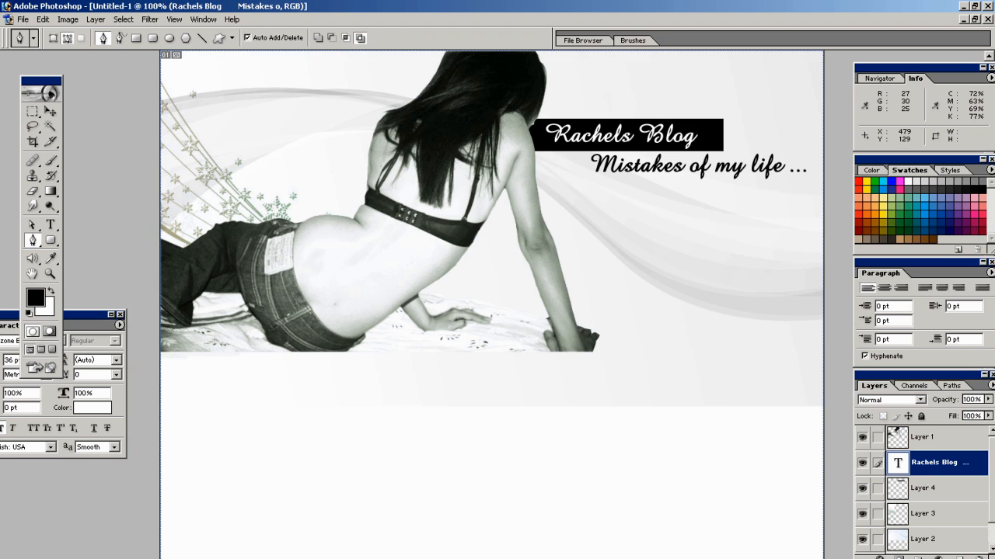
{"action": "left_click", "coordinate": [724, 139]}
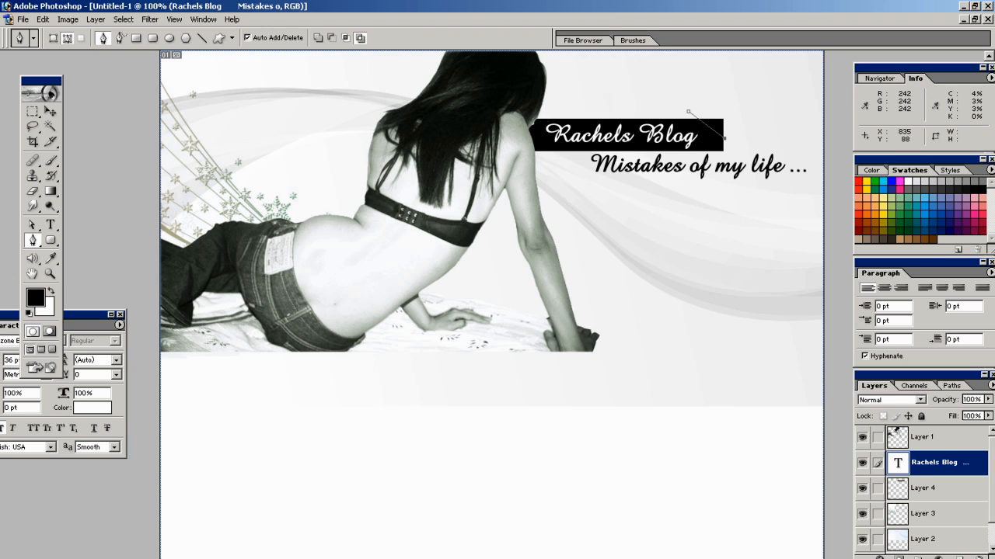
{"action": "left_click", "coordinate": [689, 112]}
{"action": "key", "text": "ctrl+Return"}
{"action": "left_click", "coordinate": [937, 489]}
{"action": "key", "text": "Delete"}
- Trace the ragged light hair edge between the figure's hair and shoulder with the Pen tool and convert the path into a selection
{"action": "left_click_drag", "start_coordinate": [489, 91], "coordinate": [589, 173]}
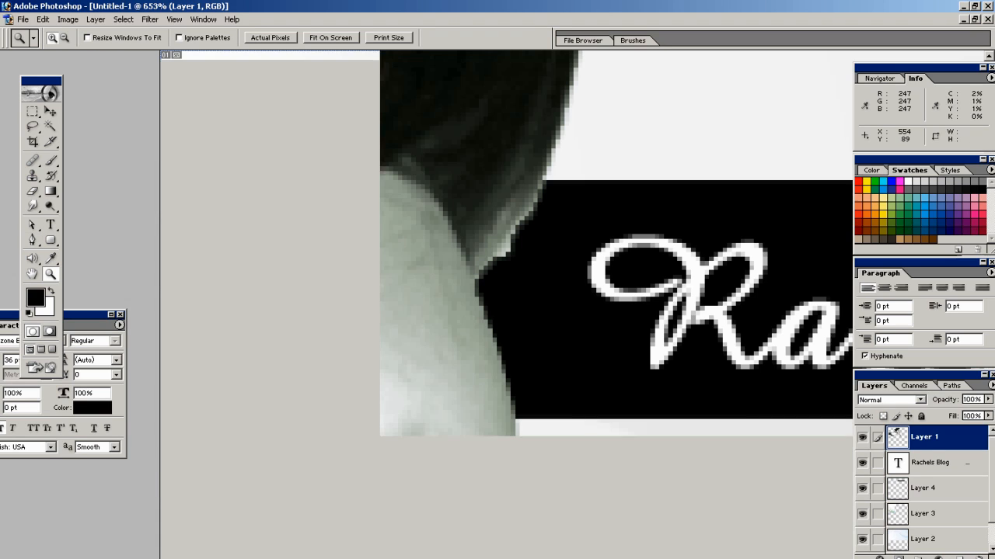
{"action": "key", "text": "p"}
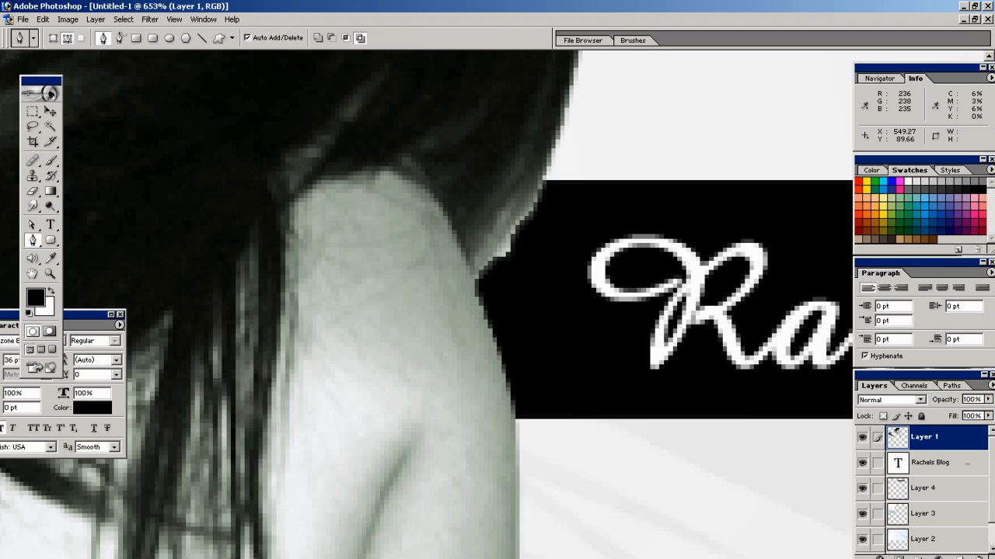
{"action": "left_click_drag", "start_coordinate": [471, 270], "coordinate": [470, 283]}
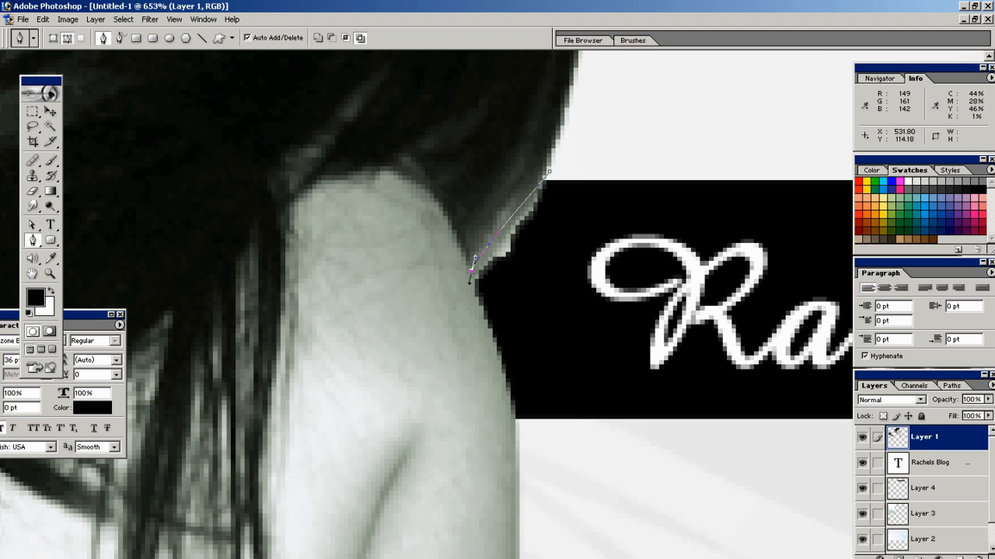
{"action": "left_click", "coordinate": [496, 322]}
{"action": "left_click", "coordinate": [533, 262]}
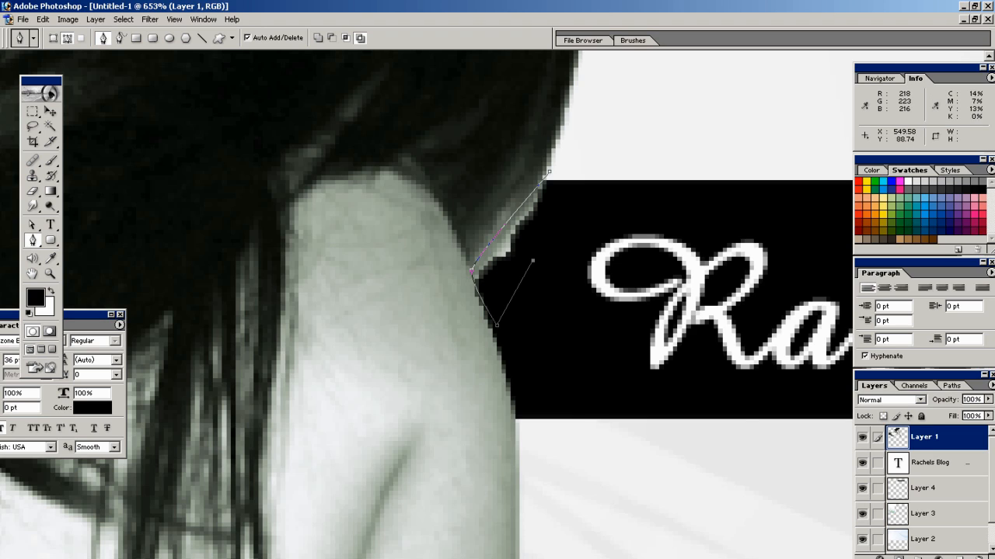
{"action": "left_click", "coordinate": [549, 171]}
{"action": "key", "text": "ctrl+Return"}
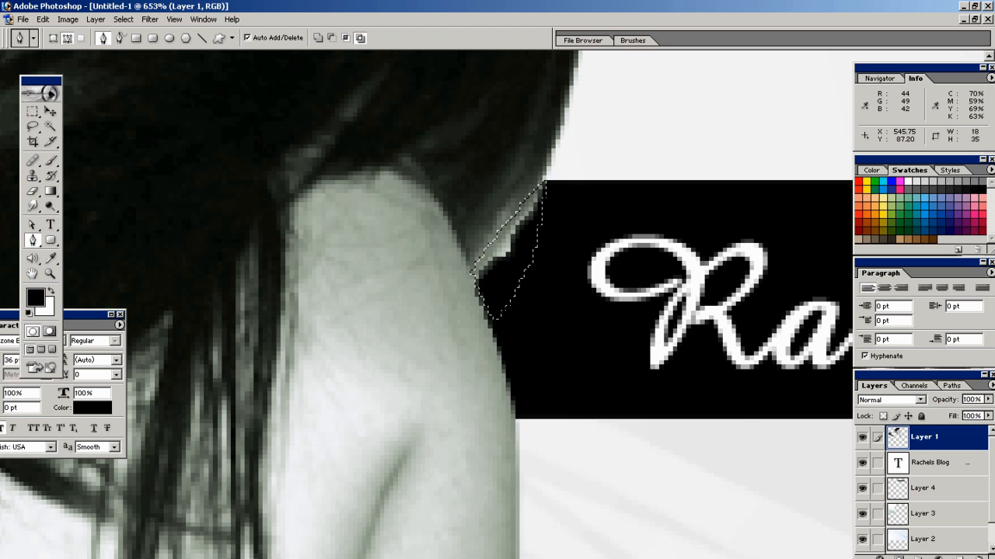
{"action": "key", "text": "ctrl+alt+0"}
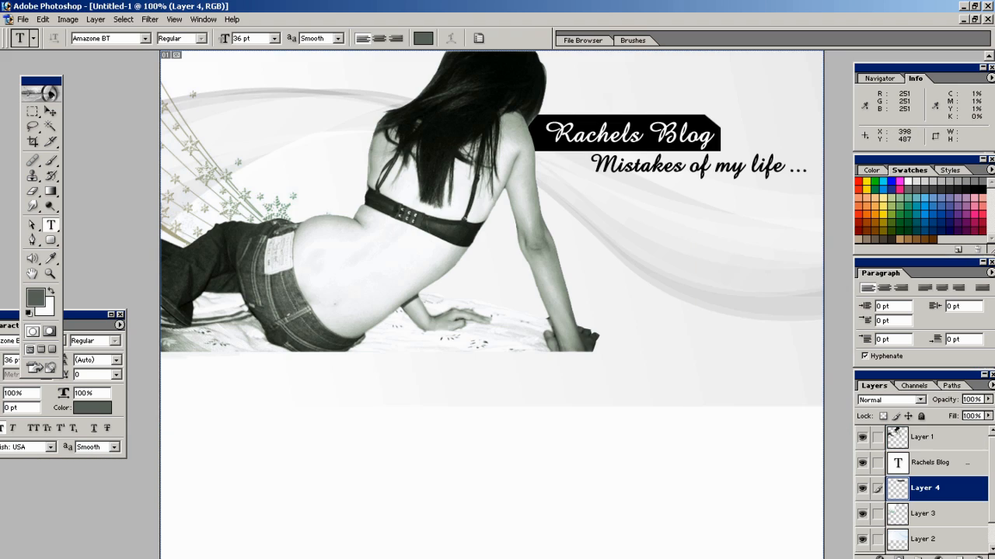
- Add a four-line text below the header: "Bio:", "Age 19", "Ambition in life : To Find a rich man", "Profession : Model /Actress"
{"action": "left_click", "coordinate": [433, 439]}
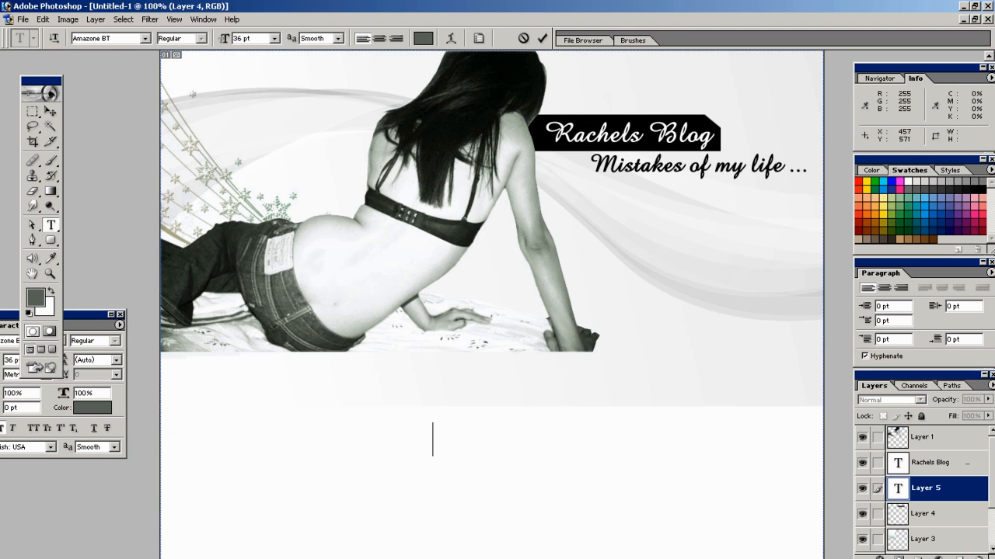
{"action": "type", "text": "Bio"}
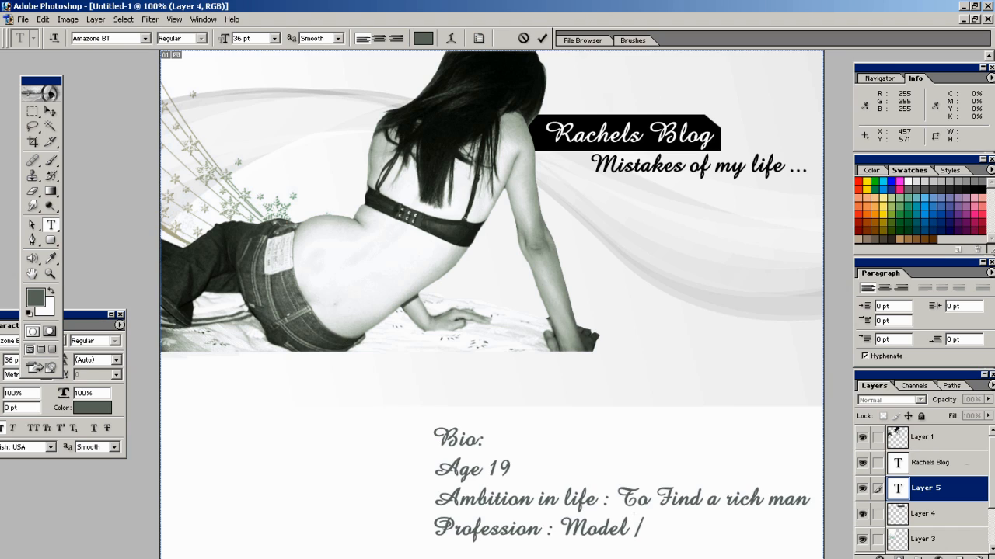
{"action": "type", "text": "Actress"}
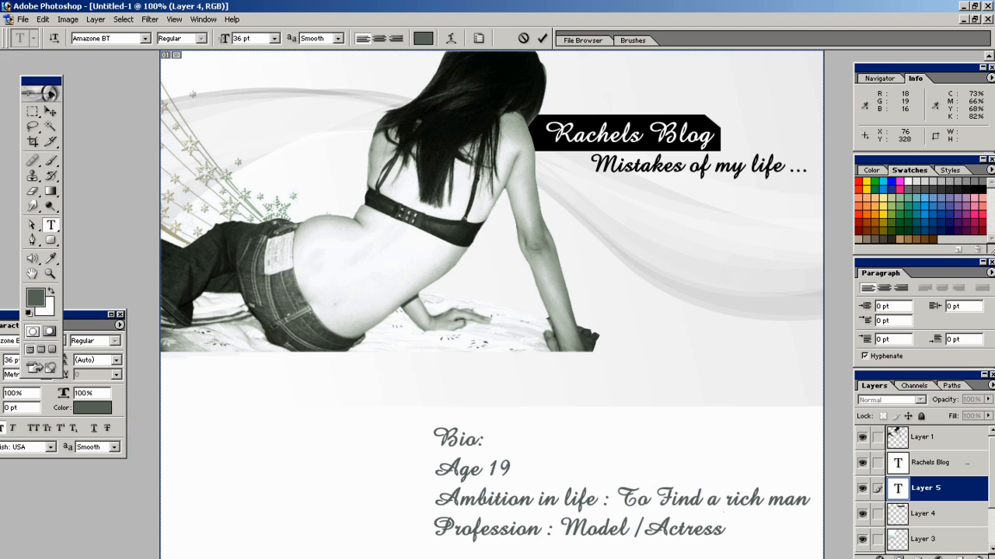
- Reduce the font size of the whole bio text to 24 pt
{"action": "key", "text": "ctrl+a"}
{"action": "left_click", "coordinate": [274, 38]}
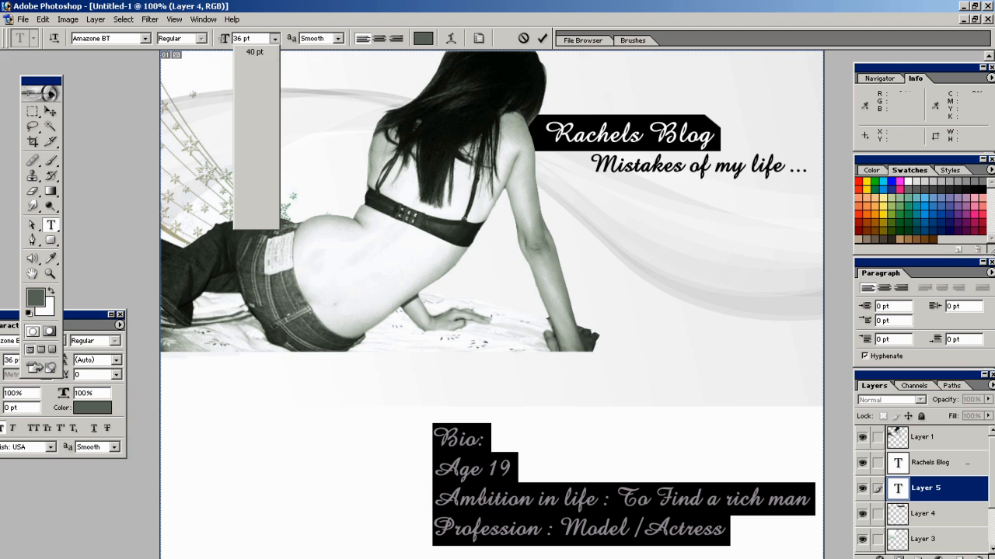
{"action": "left_click", "coordinate": [254, 164]}
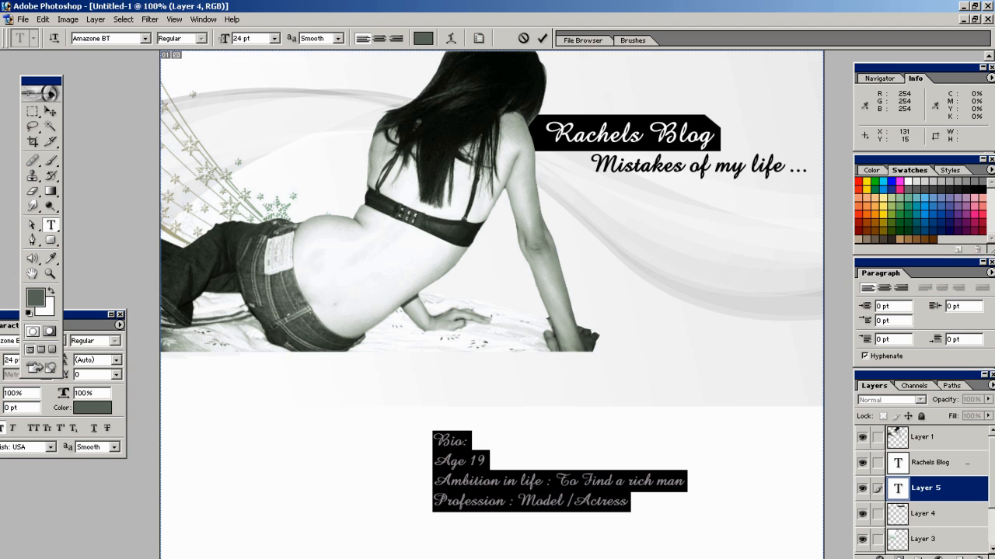
- Move the bio text into the header's empty area above the snowflakes and set its font size to 18 pt
{"action": "left_click", "coordinate": [50, 111]}
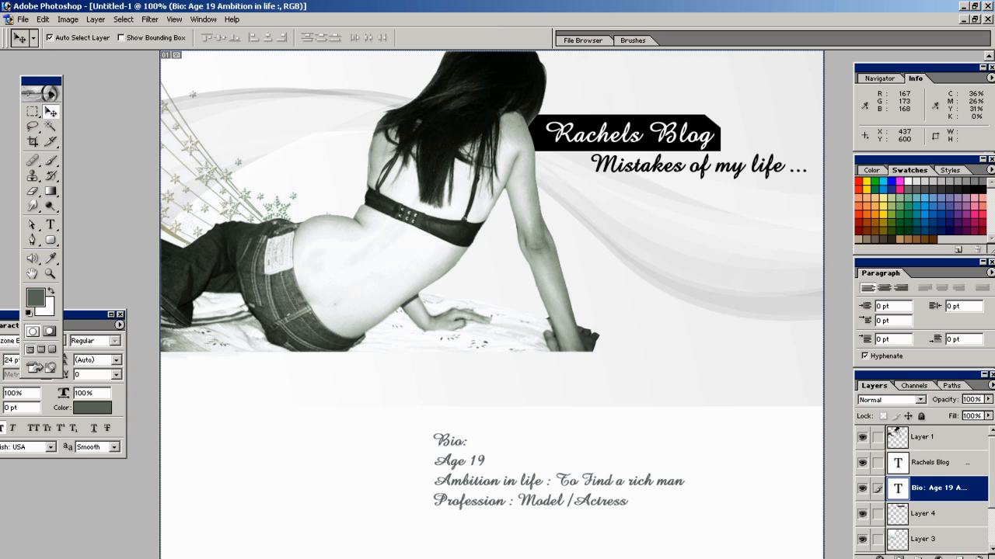
{"action": "left_click_drag", "start_coordinate": [460, 465], "coordinate": [239, 103]}
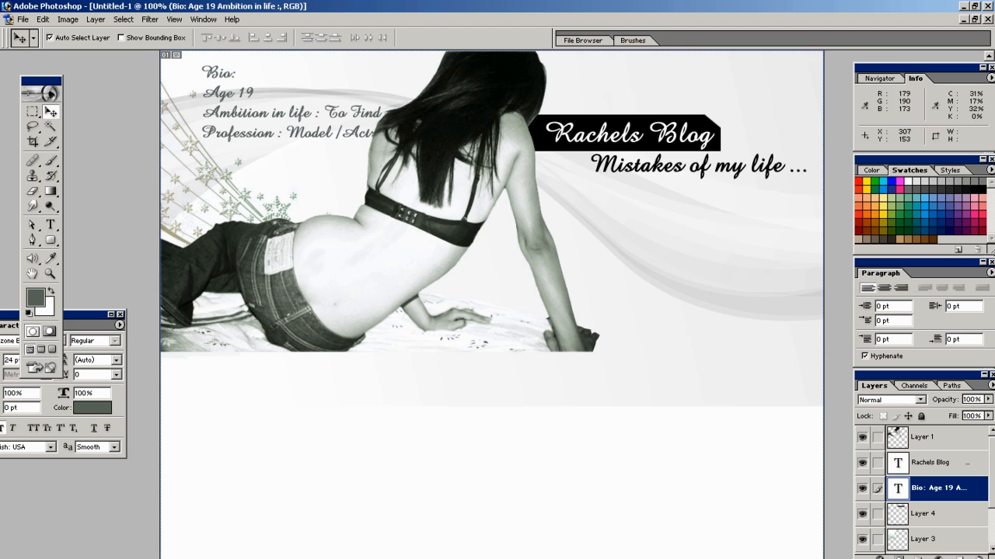
{"action": "key", "text": "t"}
{"action": "key", "text": "ctrl+a"}
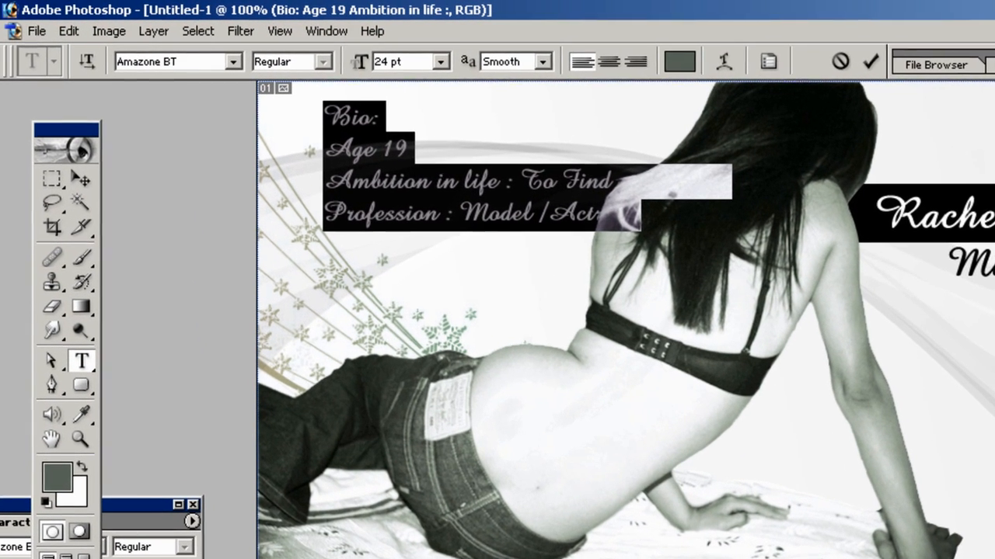
{"action": "left_click", "coordinate": [274, 38]}
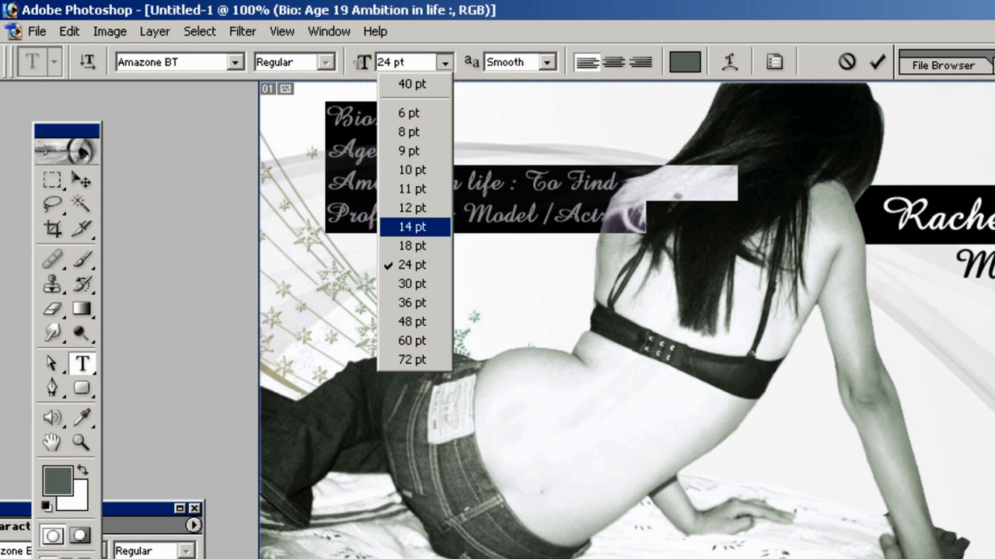
{"action": "left_click", "coordinate": [412, 227]}
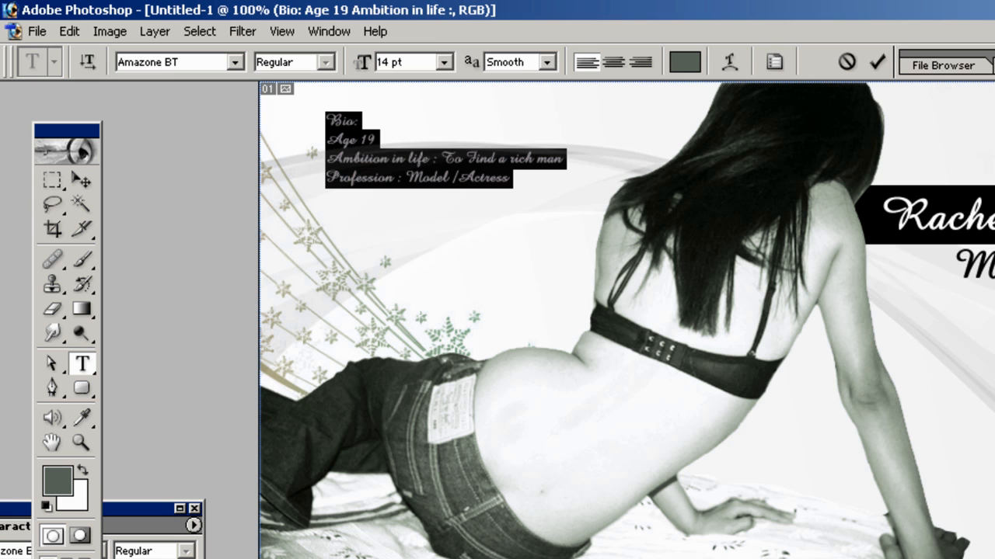
{"action": "left_click", "coordinate": [444, 62]}
{"action": "left_click", "coordinate": [411, 246]}
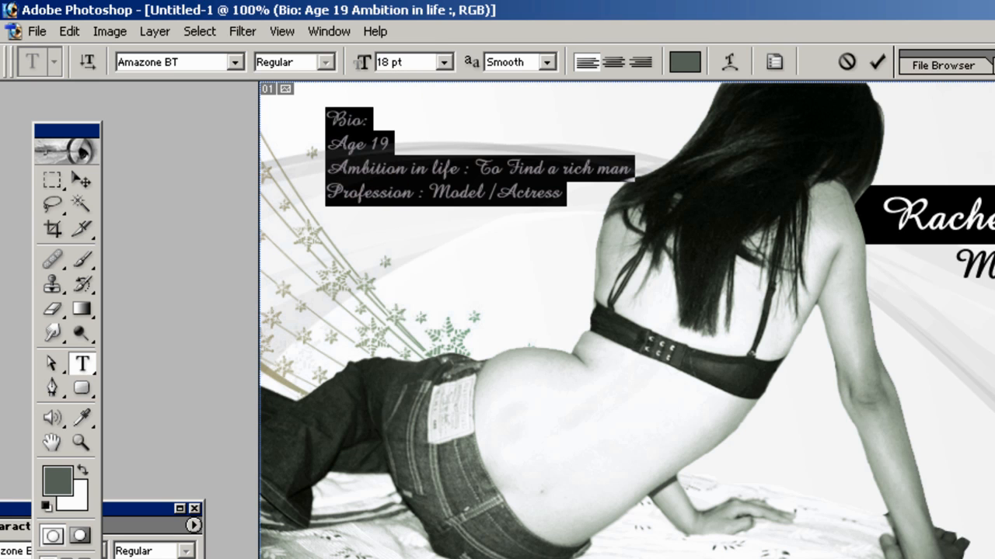
- Nudge the bio text slightly left so its longest line clears the figure's hair
{"action": "left_click", "coordinate": [80, 179]}
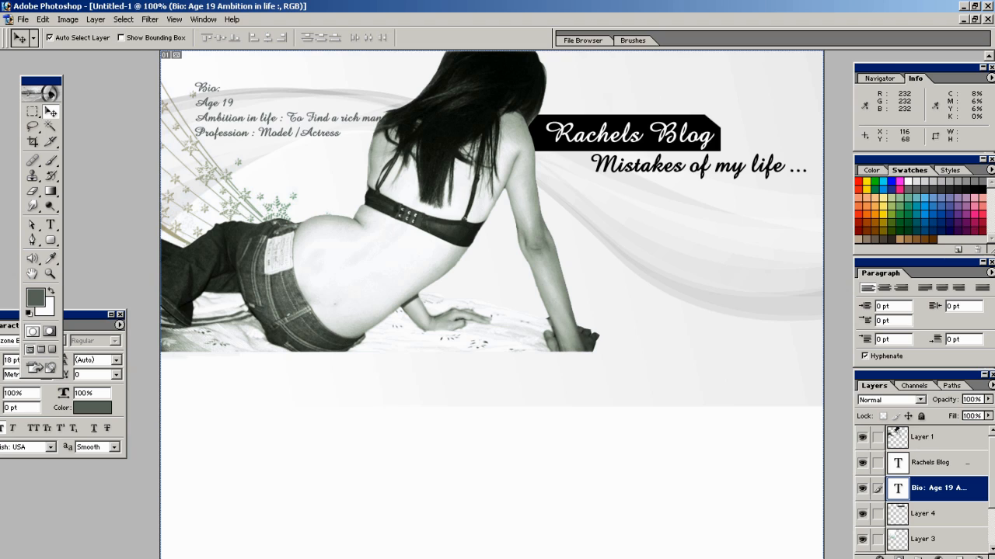
{"action": "key", "text": "shift+Right"}
{"action": "key", "text": "shift+Left"}
{"action": "key", "text": "shift+Left"}
{"action": "key", "text": "shift+Left"}
{"action": "key", "text": "shift+Left"}
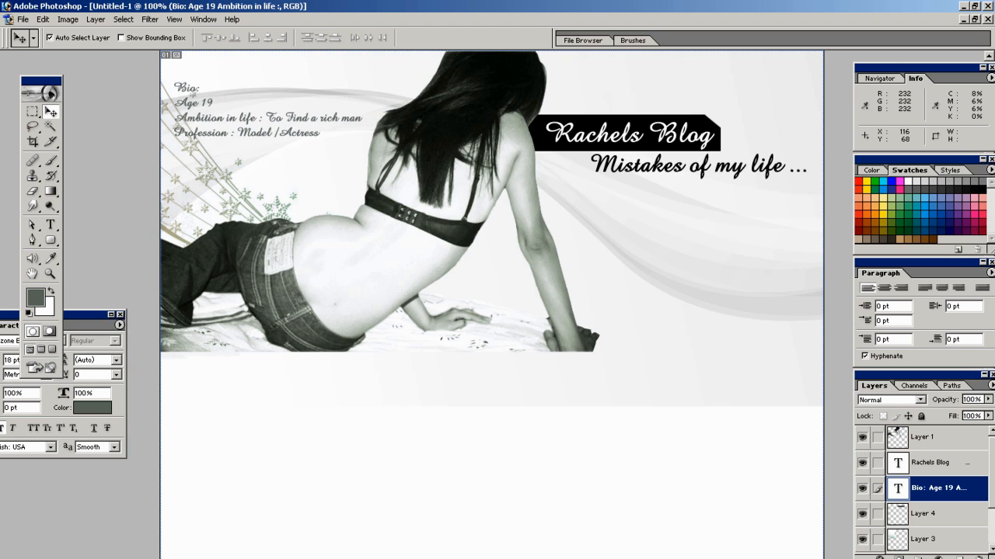
{"action": "key", "text": "shift+Right"}
{"action": "key", "text": "Right"}
{"action": "key", "text": "Right"}
{"action": "key", "text": "Right"}
{"action": "key", "text": "Right"}
{"action": "key", "text": "Right"}
{"action": "key", "text": "Right"}
{"action": "key", "text": "Right"}
{"action": "key", "text": "Right"}
{"action": "key", "text": "Right"}
{"action": "key", "text": "Down"}
{"action": "key", "text": "Down"}
{"action": "key", "text": "Down"}
{"action": "key", "text": "Down"}
{"action": "key", "text": "Down"}
{"action": "key", "text": "Down"}
{"action": "key", "text": "Down"}
{"action": "key", "text": "Down"}
{"action": "key", "text": "Down"}
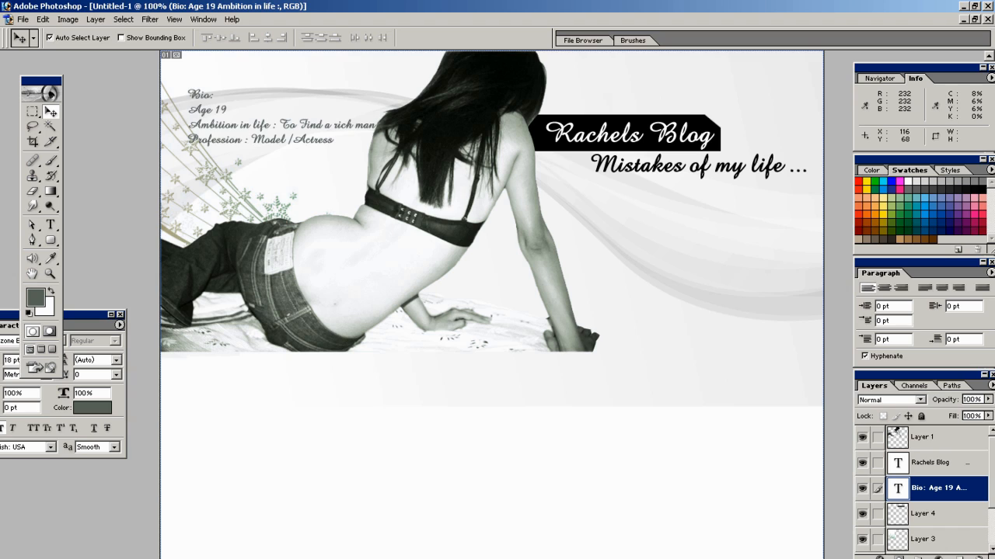
{"action": "key", "text": "Up"}
{"action": "key", "text": "Up"}
{"action": "key", "text": "Up"}
{"action": "key", "text": "Up"}
{"action": "key", "text": "Up"}
{"action": "key", "text": "Up"}
{"action": "key", "text": "Up"}
{"action": "key", "text": "Up"}
{"action": "key", "text": "Up"}
- Enlarge only the word "Bio:" in the bio text to 30 pt
{"action": "key", "text": "z"}
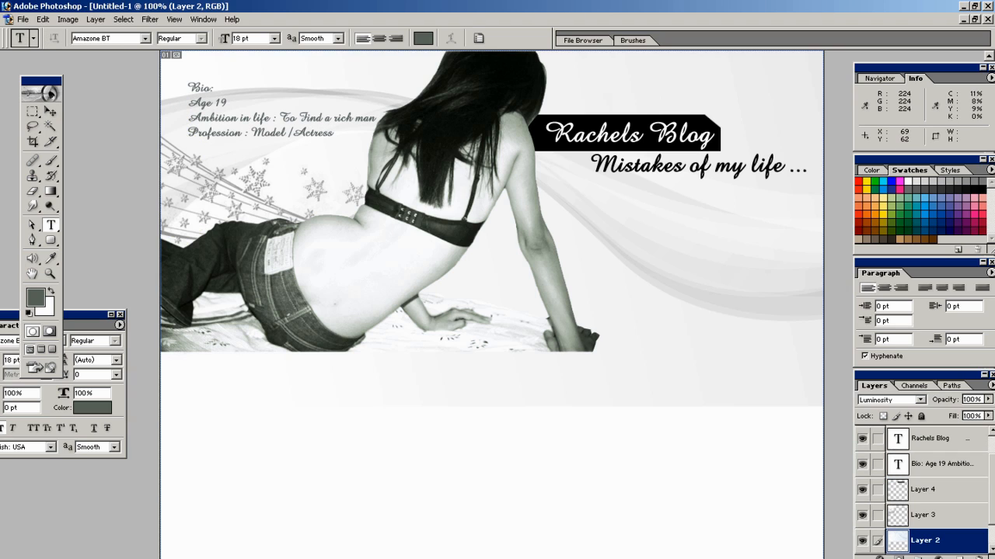
{"action": "left_click_drag", "start_coordinate": [214, 90], "coordinate": [187, 89]}
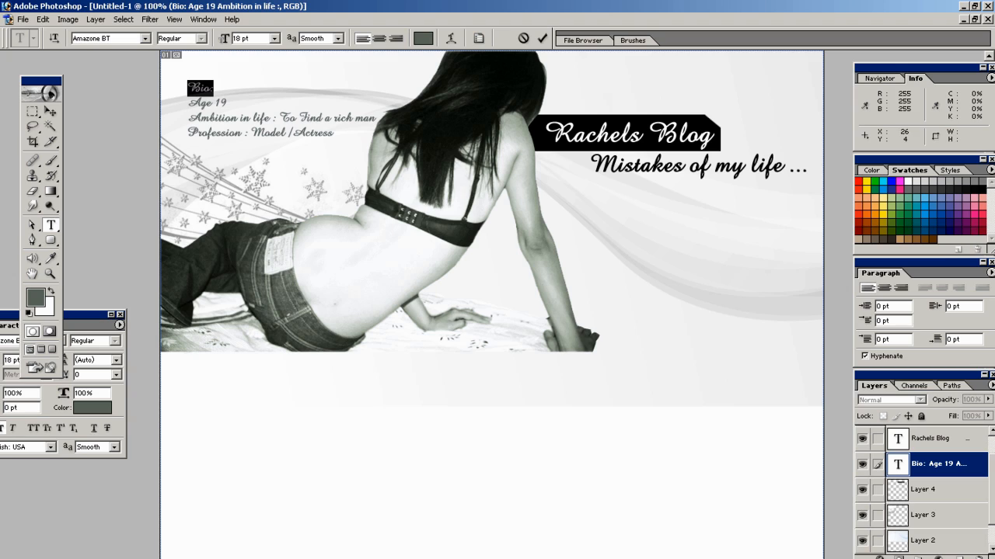
{"action": "left_click", "coordinate": [274, 38]}
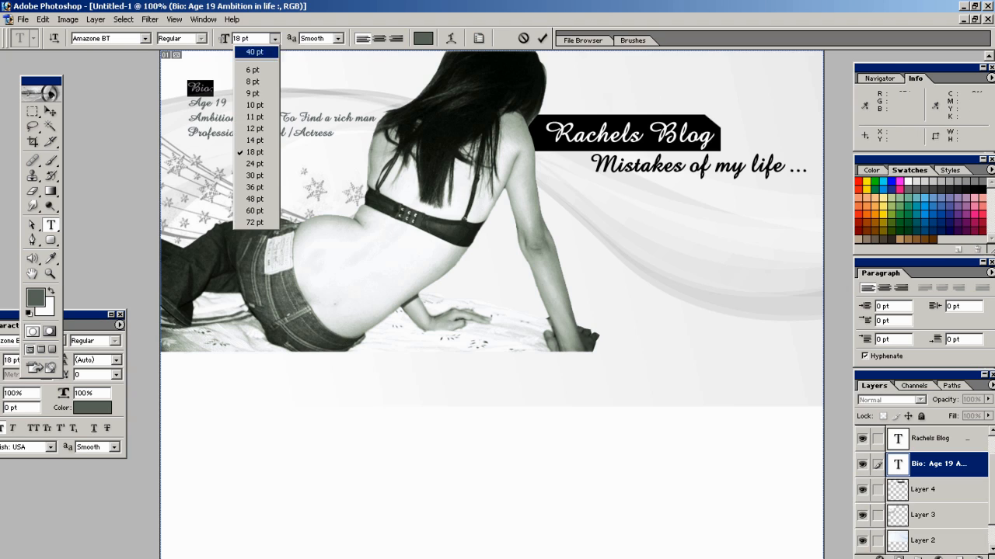
{"action": "left_click", "coordinate": [256, 175]}
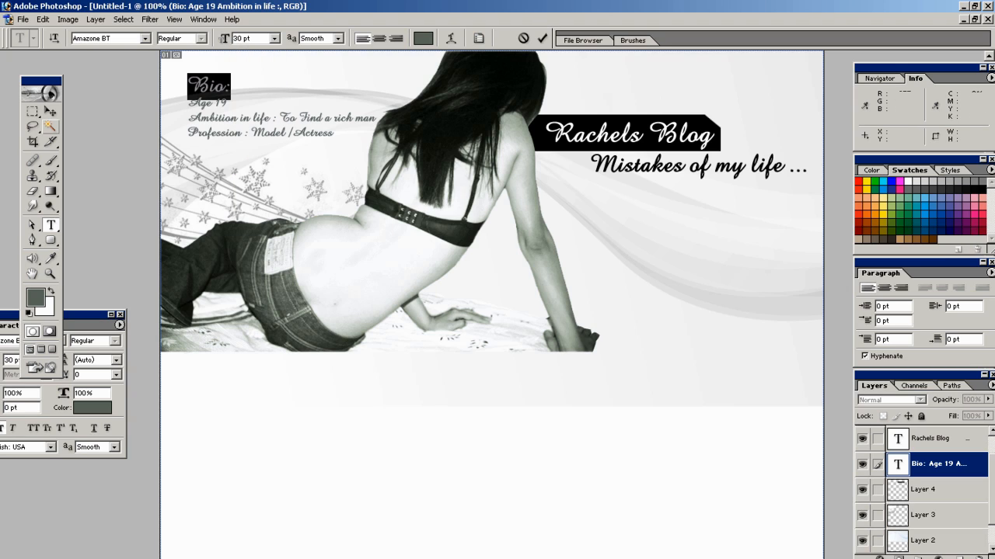
{"action": "left_click", "coordinate": [50, 111]}
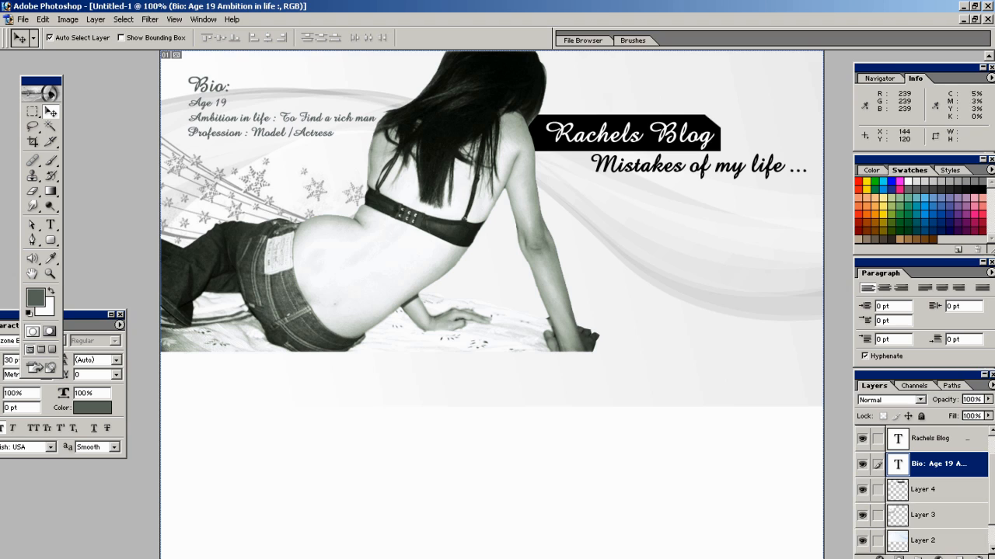
- Shift the bio text and the title with its black bar slightly upward, fine-tuning the title's horizontal position
{"action": "right_click", "coordinate": [206, 89]}
{"action": "left_click", "coordinate": [225, 120]}
{"action": "left_click_drag", "start_coordinate": [220, 90], "coordinate": [220, 83]}
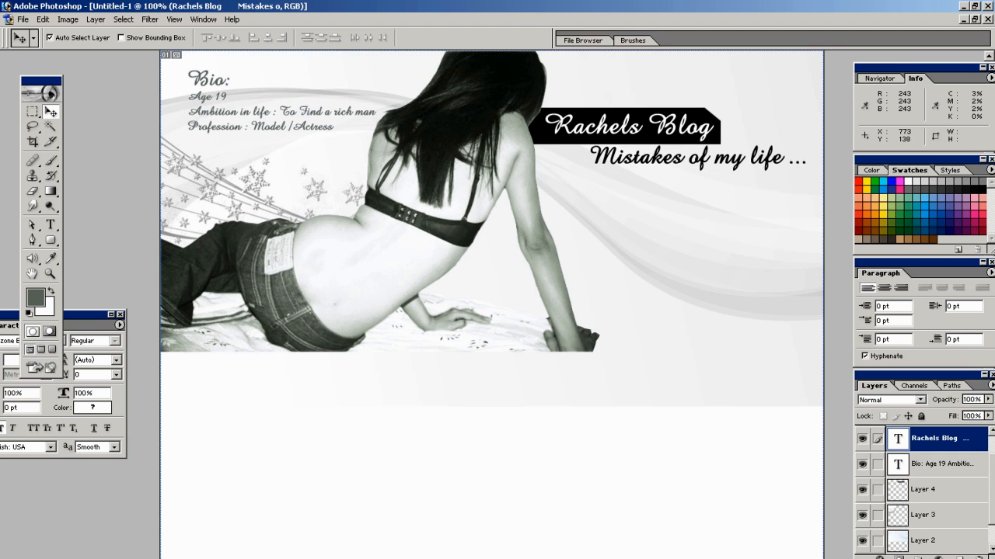
{"action": "key", "text": "Right"}
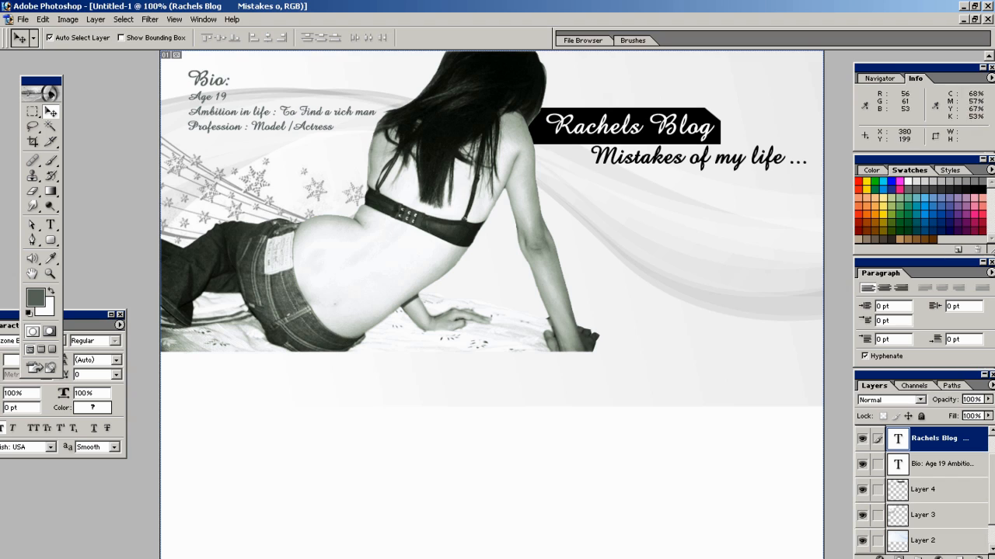
- Switch to ribbon.jpg, select its white background with the Magic Wand at tolerance 50 and delete it
{"action": "left_click", "coordinate": [974, 19]}
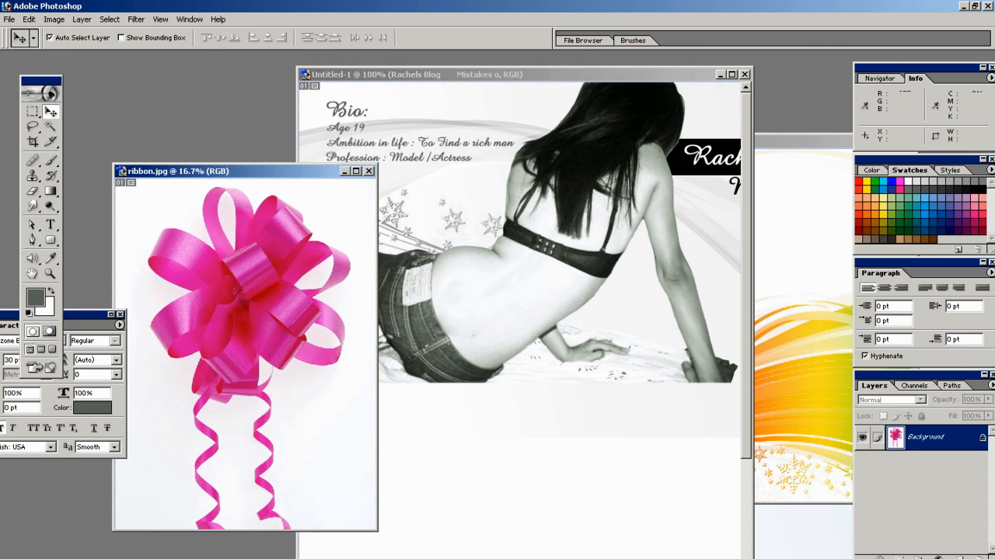
{"action": "key", "text": "w"}
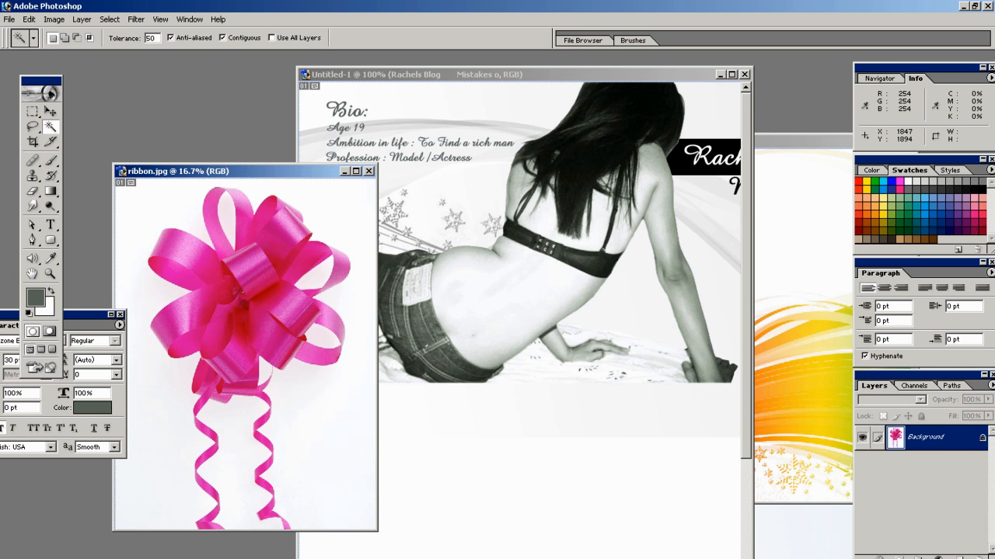
{"action": "left_click", "coordinate": [354, 423]}
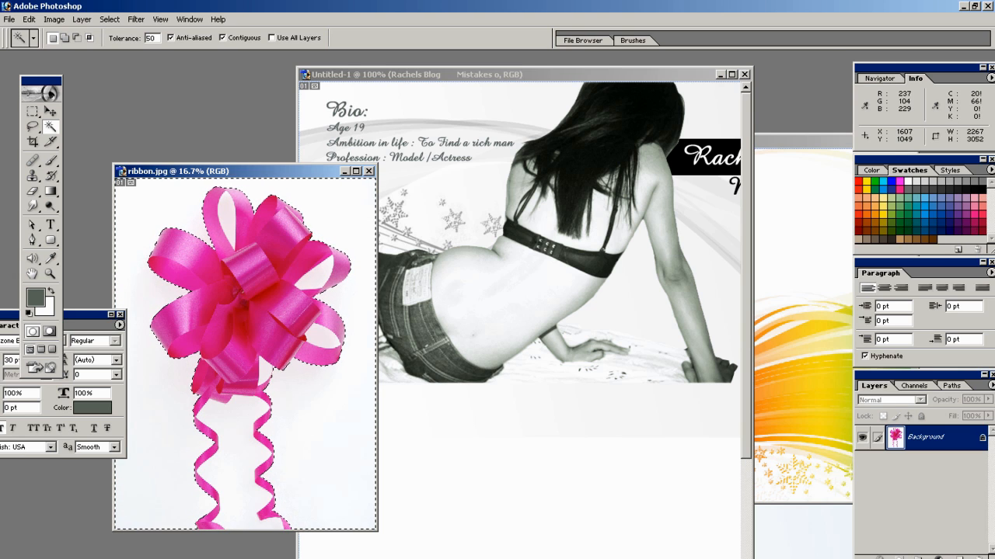
{"action": "key", "text": "Delete"}
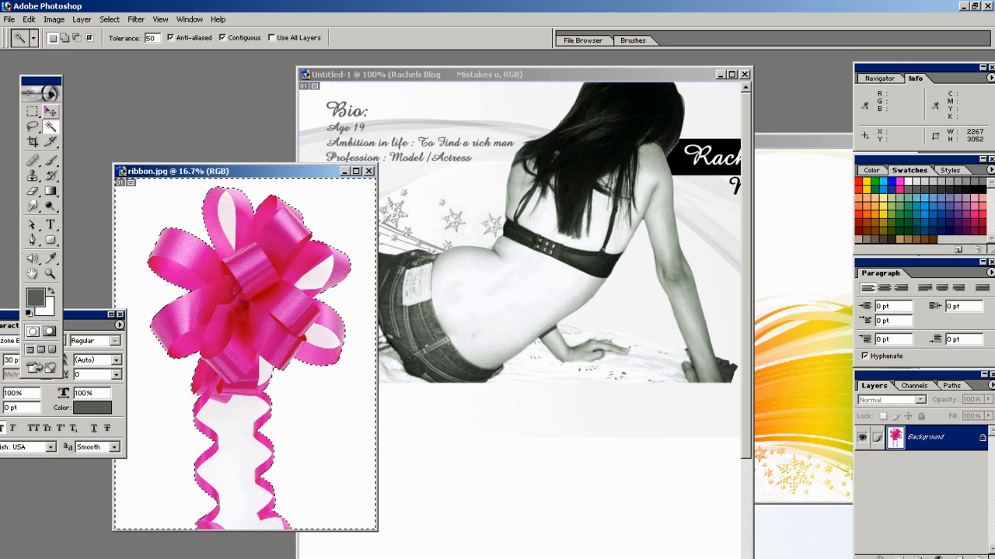
- Invert the selection and copy the pink ribbon into the blog layout document, maximizing that document
{"action": "key", "text": "v"}
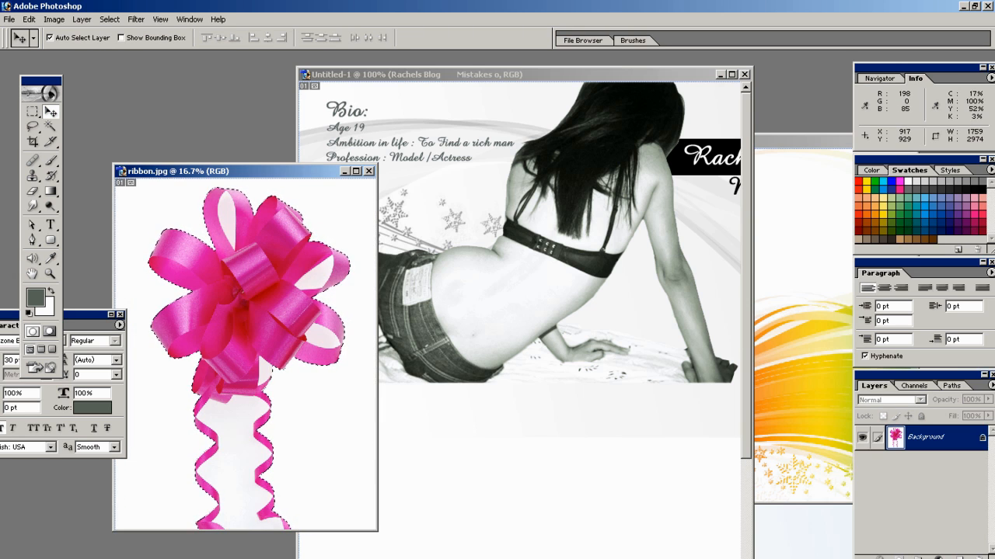
{"action": "left_click_drag", "start_coordinate": [234, 299], "coordinate": [611, 217]}
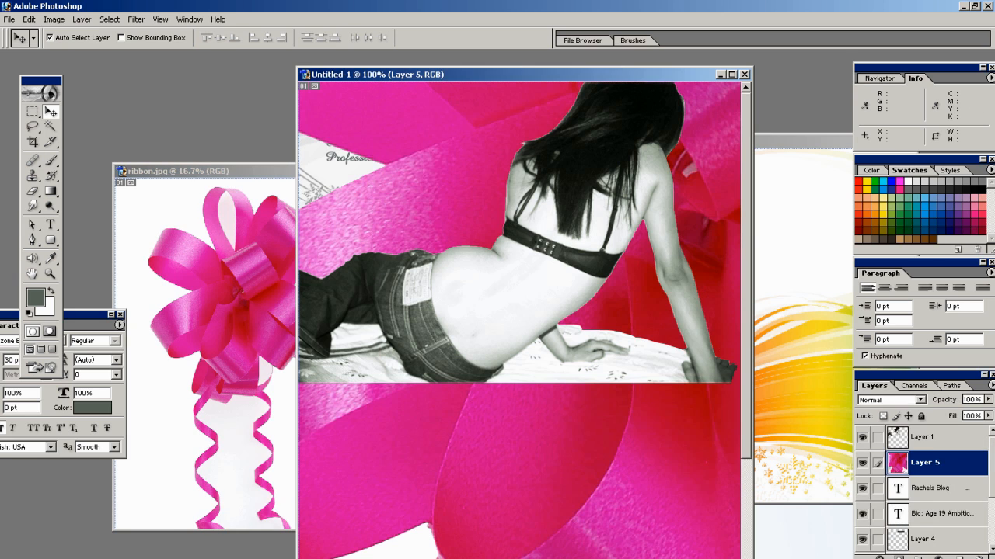
{"action": "left_click", "coordinate": [731, 73]}
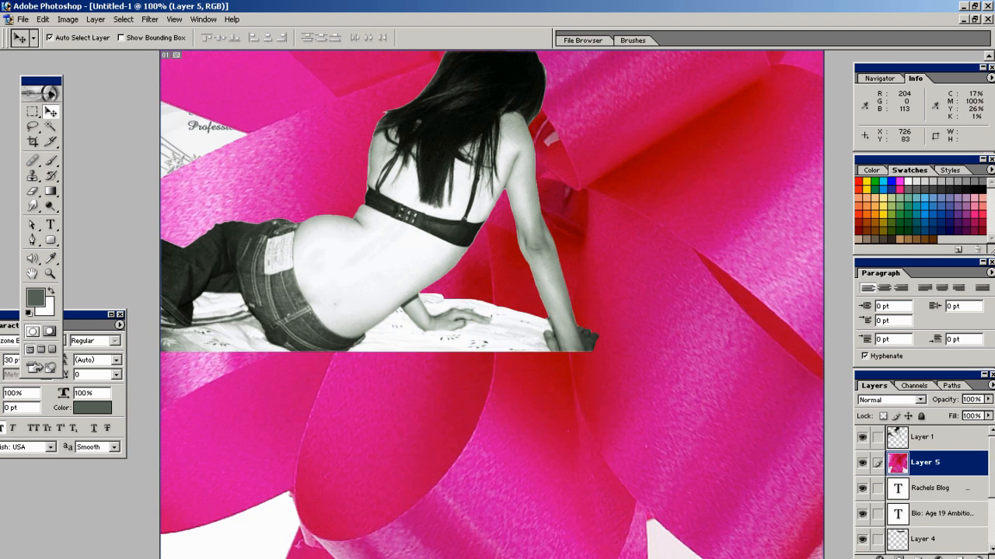
- Scale the pasted ribbon proportionally to 9.3% with Free Transform
{"action": "key", "text": "ctrl+minus"}
{"action": "key", "text": "ctrl+minus"}
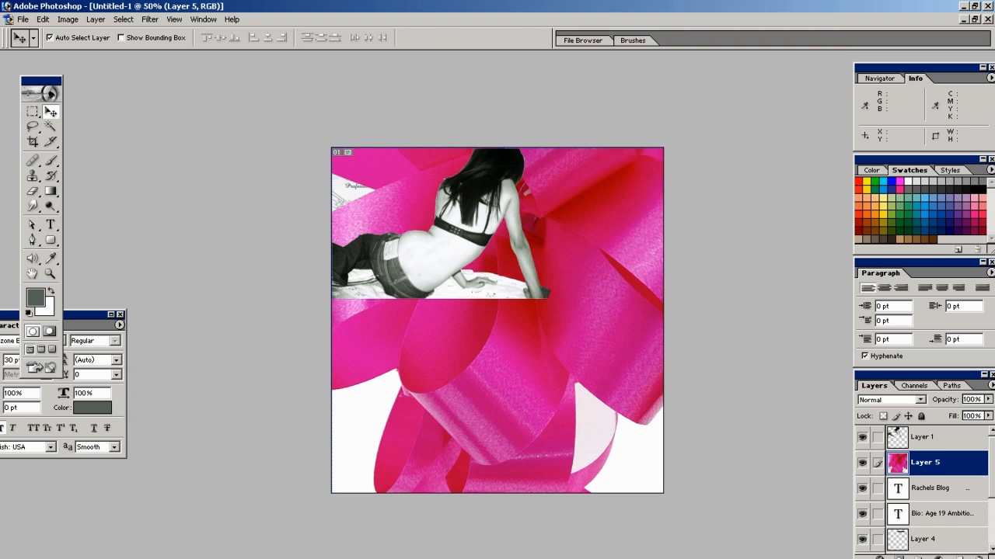
{"action": "key", "text": "ctrl+t"}
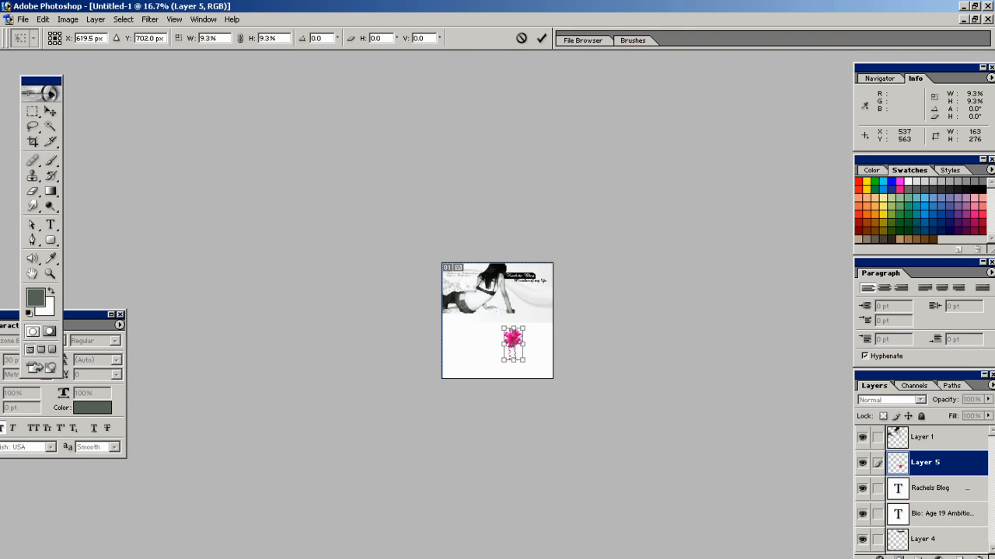
{"action": "key", "text": "Return"}
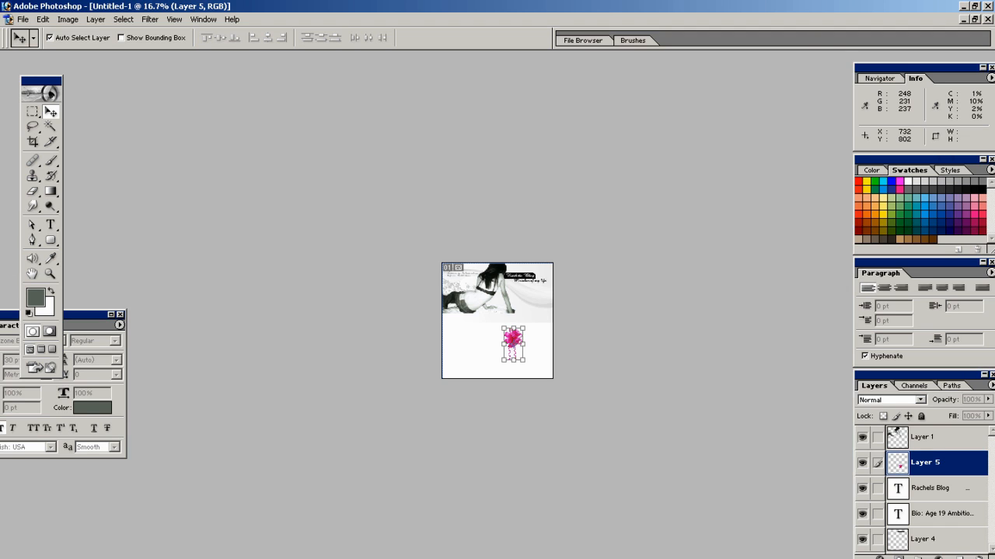
{"action": "key", "text": "Return"}
- Move the ribbon up into the header, shrink it further and place it over the black bar's right end
{"action": "key", "text": "ctrl+space"}
{"action": "left_click_drag", "start_coordinate": [423, 247], "coordinate": [653, 414]}
{"action": "right_click", "coordinate": [554, 382]}
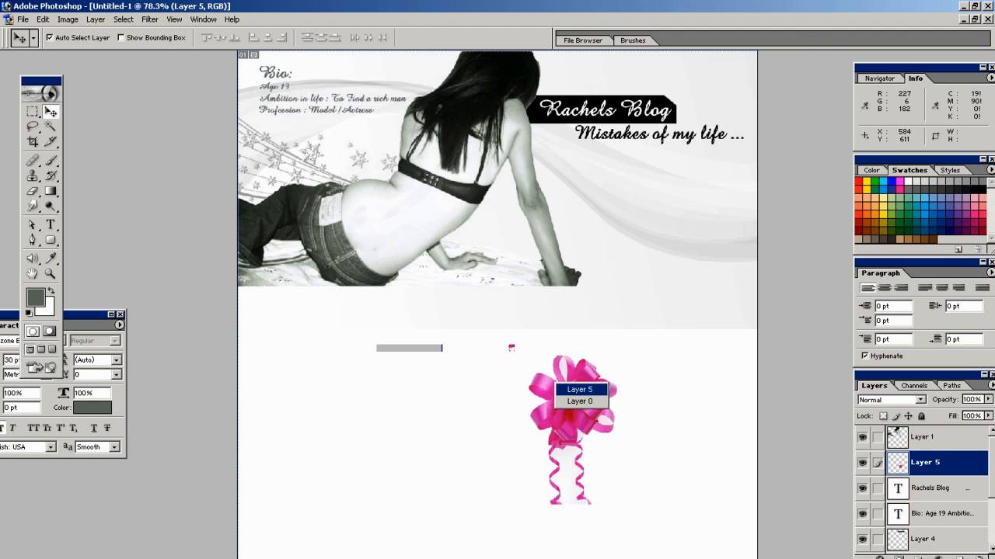
{"action": "left_click", "coordinate": [578, 388]}
{"action": "left_click_drag", "start_coordinate": [611, 445], "coordinate": [741, 217]}
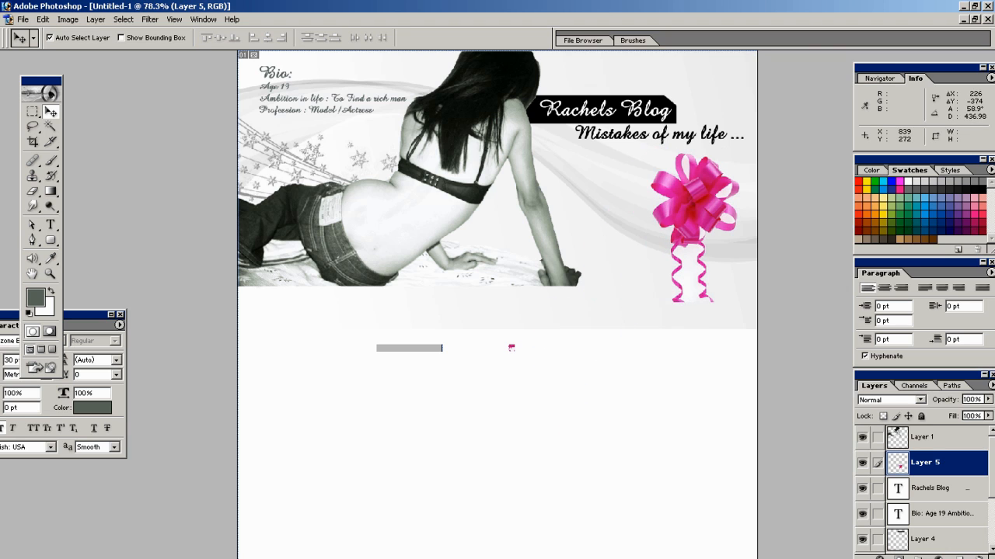
{"action": "key", "text": "ctrl+plus"}
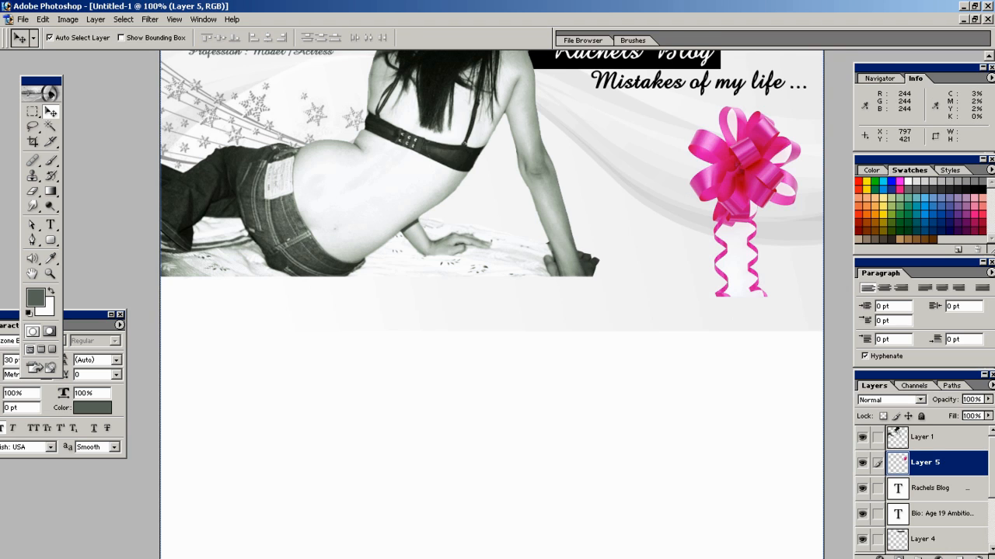
{"action": "scroll", "coordinate": [711, 266], "scroll_direction": "up", "scroll_amount": 3}
{"action": "left_click_drag", "start_coordinate": [728, 134], "coordinate": [724, 122]}
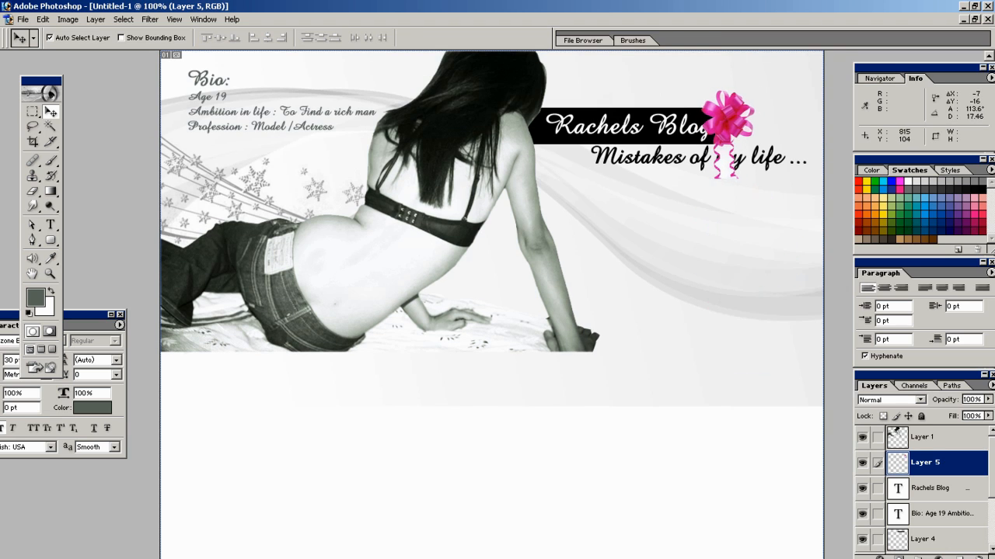
- Send the ribbon layer back behind the title and black bar, directly below Layer 3
{"action": "key", "text": "ctrl+bracketleft"}
{"action": "key", "text": "ctrl+bracketleft"}
{"action": "key", "text": "ctrl+bracketleft"}
{"action": "key", "text": "ctrl+bracketleft"}
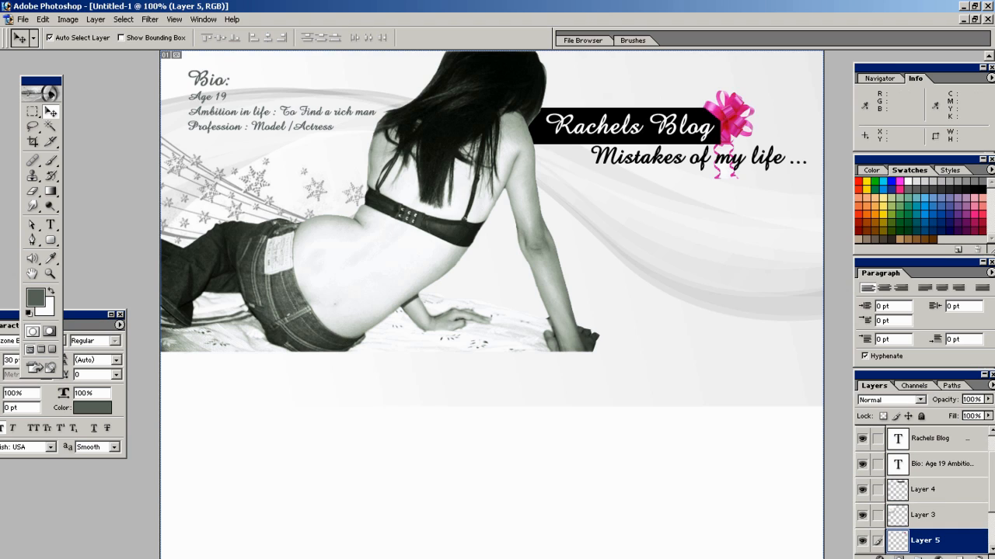
- Nudge the ribbon so that it peeks out from behind the black bar's cut corner
{"action": "key", "text": "shift+Left"}
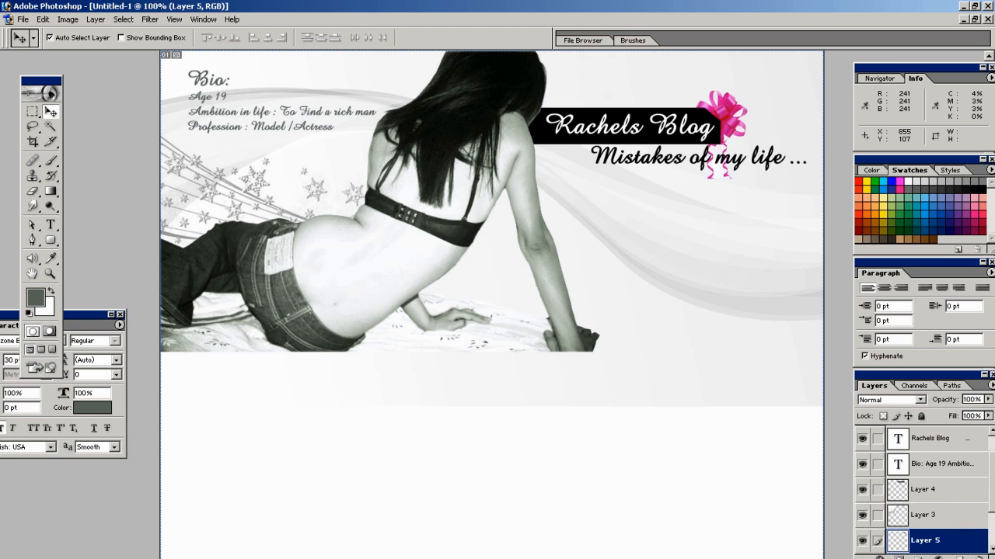
{"action": "key", "text": "shift+Up"}
{"action": "key", "text": "shift+Left"}
{"action": "key", "text": "shift+Right"}
{"action": "key", "text": "shift+Right"}
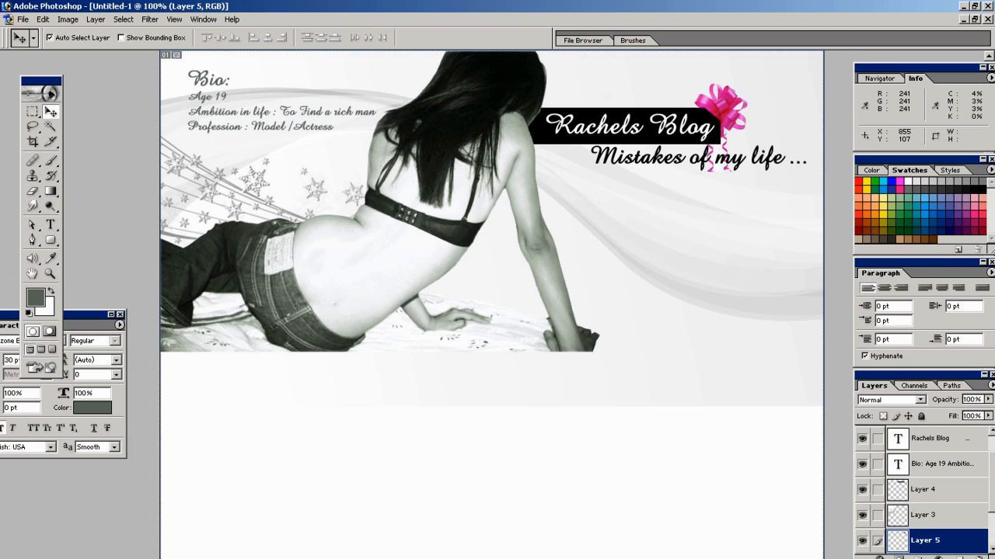
{"action": "key", "text": "Down"}
{"action": "key", "text": "Down"}
{"action": "key", "text": "Down"}
{"action": "key", "text": "Left"}
{"action": "key", "text": "shift+Down"}
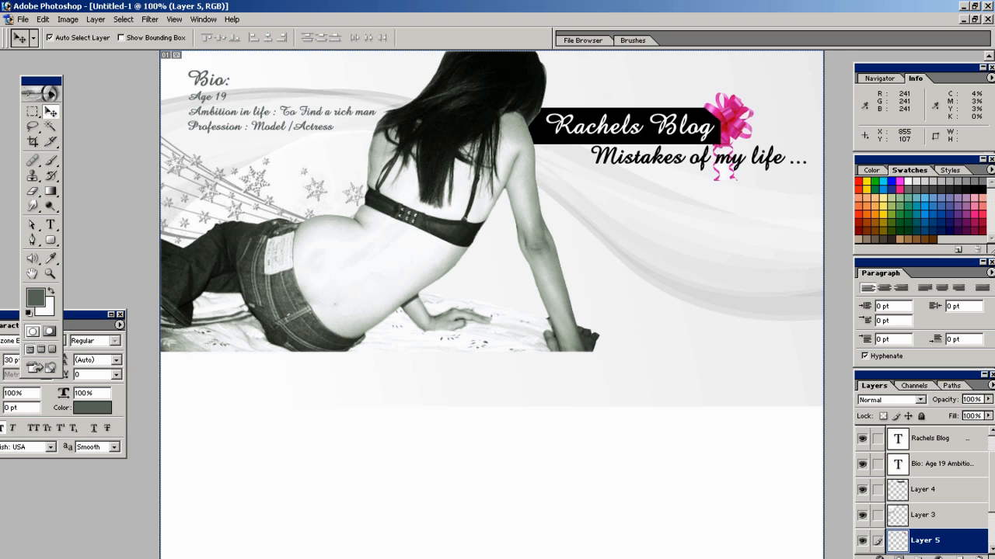
{"action": "key", "text": "shift+Up"}
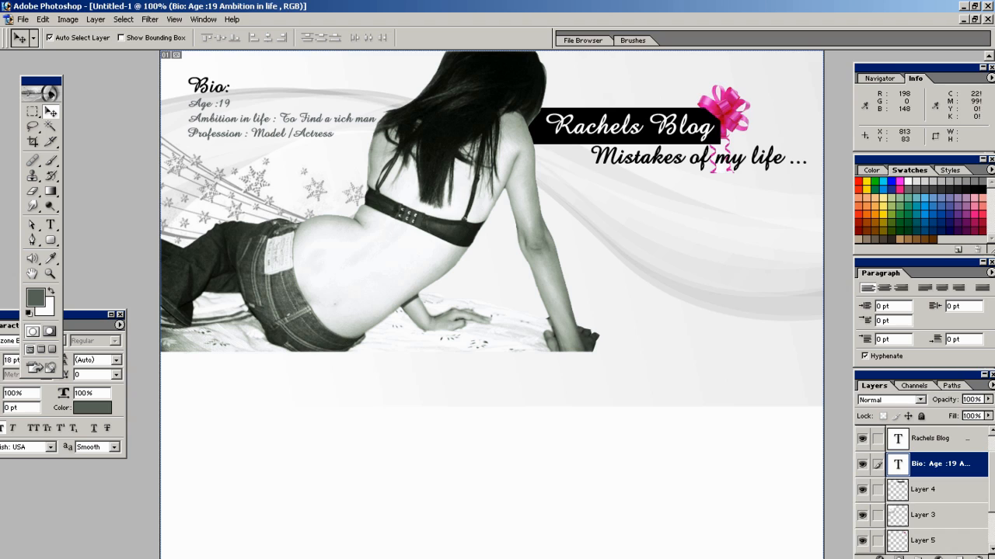
- Desaturate the pink ribbon at the title bar's end so that it turns grey
{"action": "right_click", "coordinate": [721, 108]}
{"action": "left_click", "coordinate": [737, 115]}
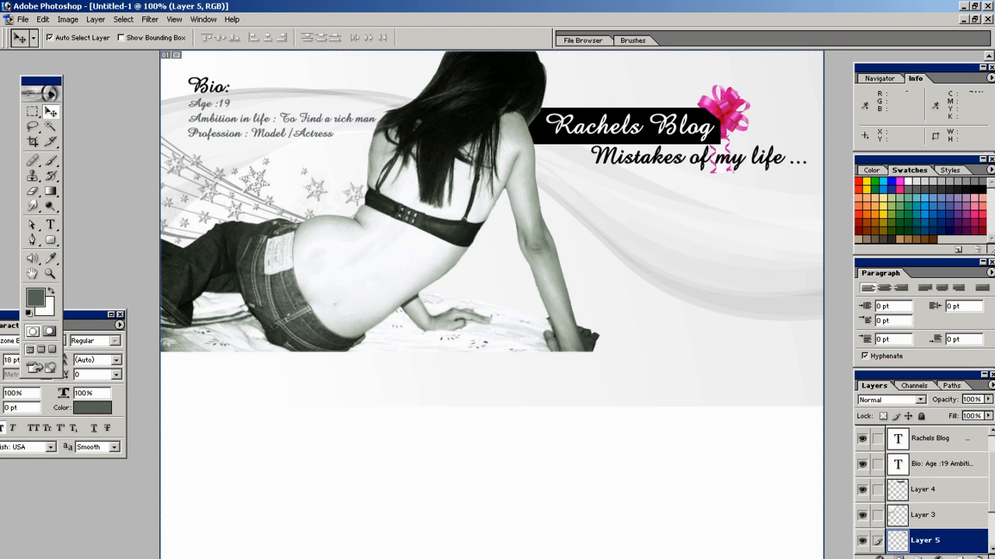
{"action": "left_click", "coordinate": [68, 19]}
{"action": "mouse_move", "coordinate": [87, 50]}
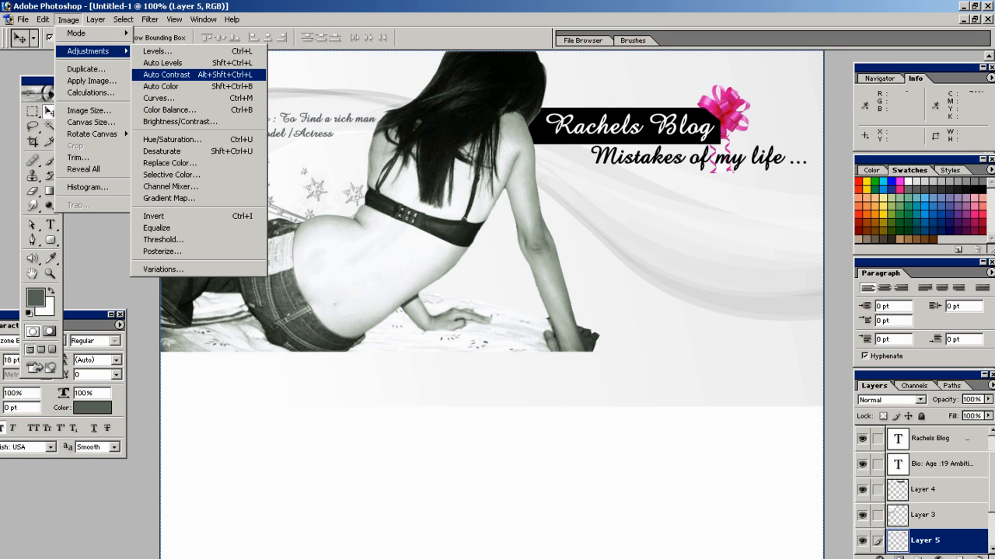
{"action": "left_click", "coordinate": [162, 150]}
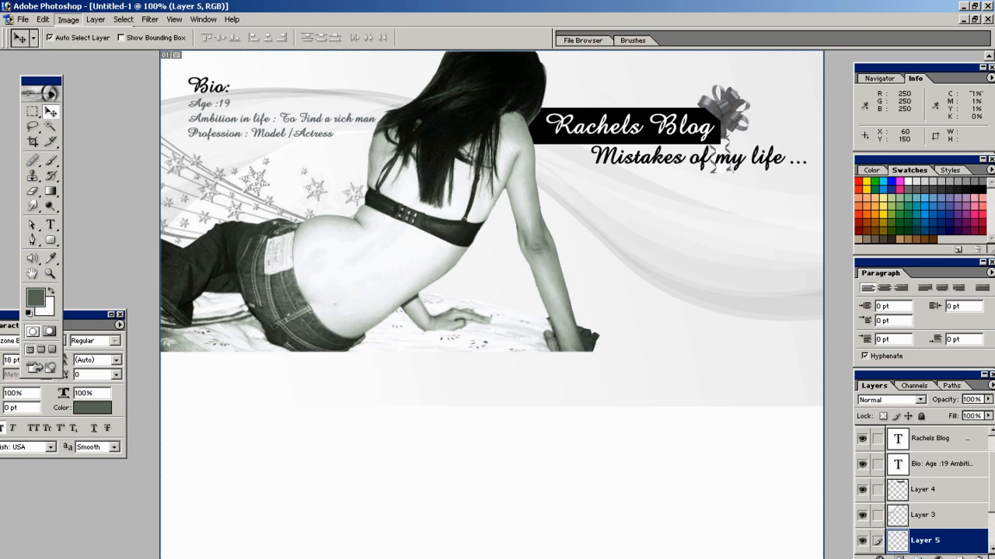
- Give the black title bar on Layer 4 a drop shadow with 32% opacity, 5 px distance, 6% spread and 5 px size
{"action": "left_click_drag", "start_coordinate": [873, 385], "coordinate": [673, 281]}
{"action": "scroll", "coordinate": [724, 385], "scroll_direction": "down", "scroll_amount": 1}
{"action": "left_click", "coordinate": [724, 375]}
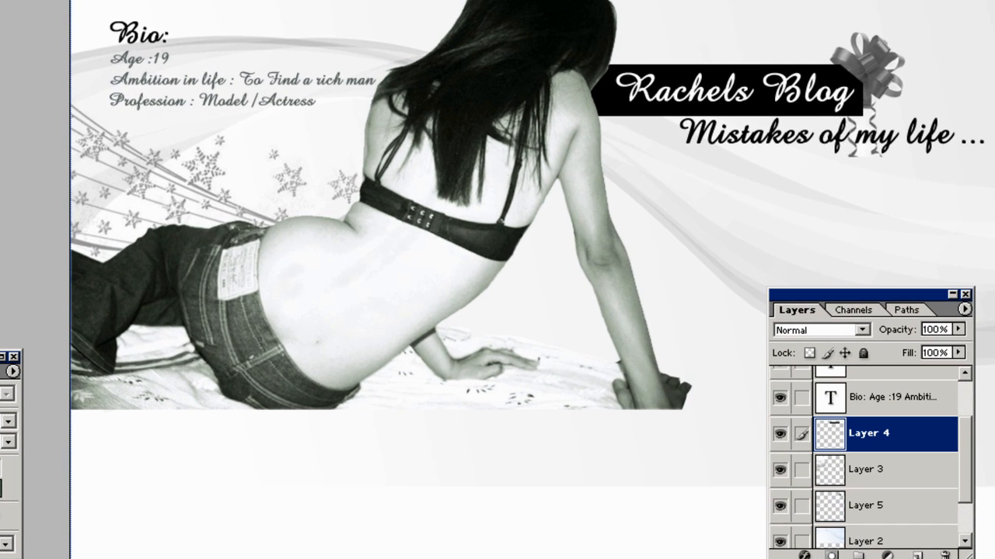
{"action": "right_click", "coordinate": [876, 435]}
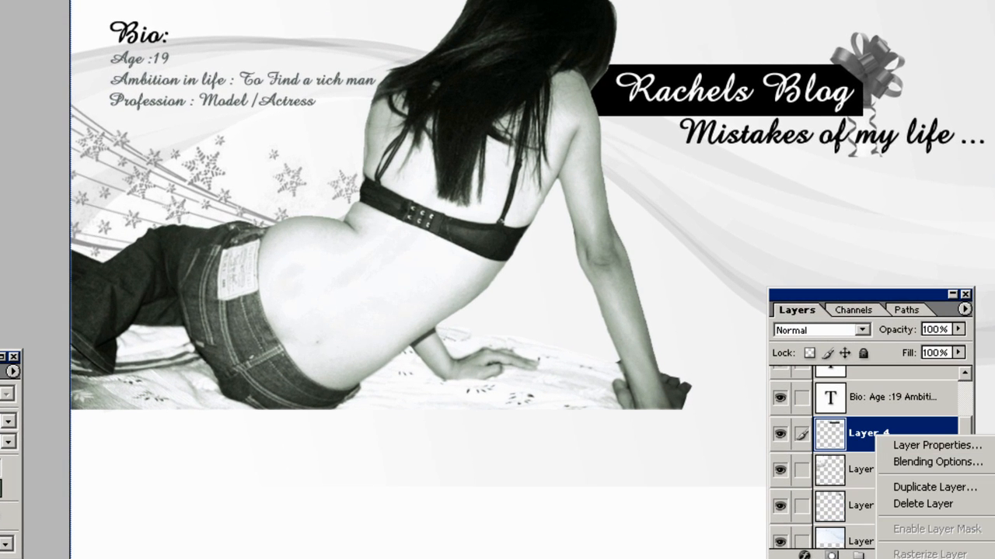
{"action": "left_click", "coordinate": [937, 462]}
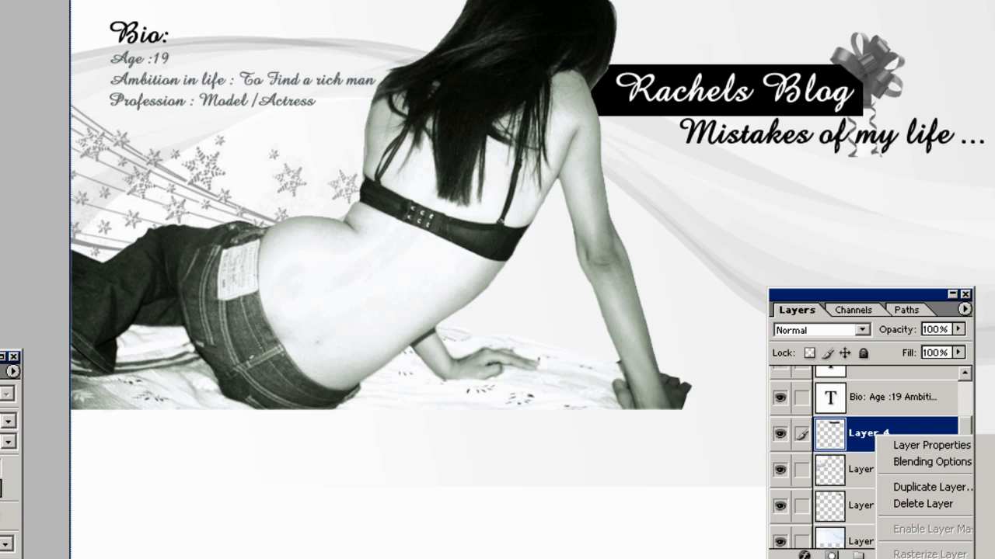
{"action": "left_click", "coordinate": [932, 462]}
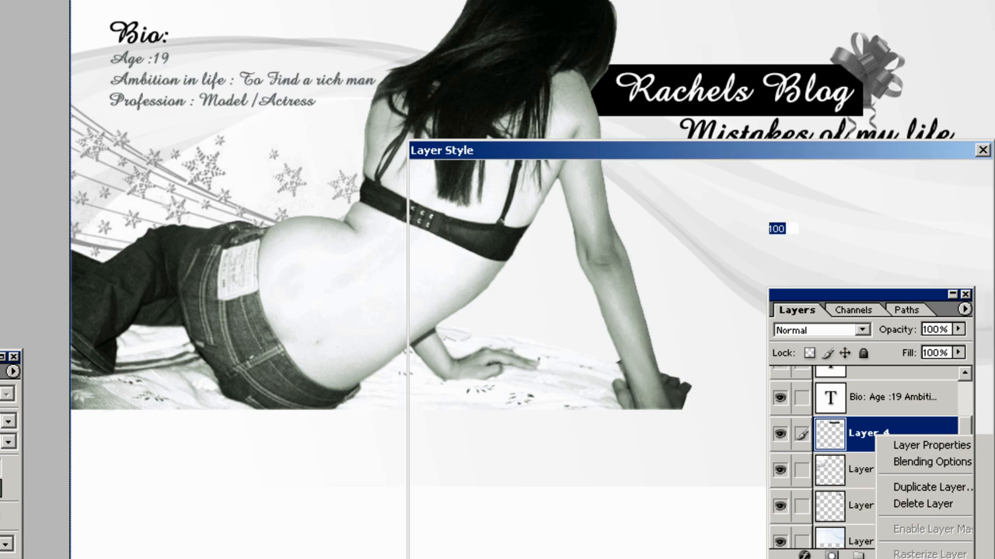
{"action": "left_click", "coordinate": [431, 224]}
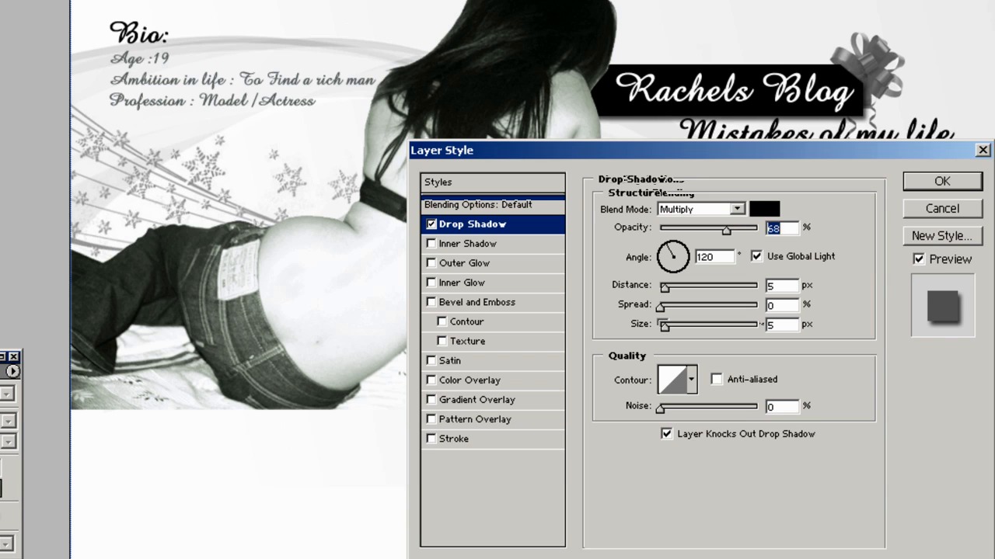
{"action": "left_click_drag", "start_coordinate": [732, 230], "coordinate": [707, 230]}
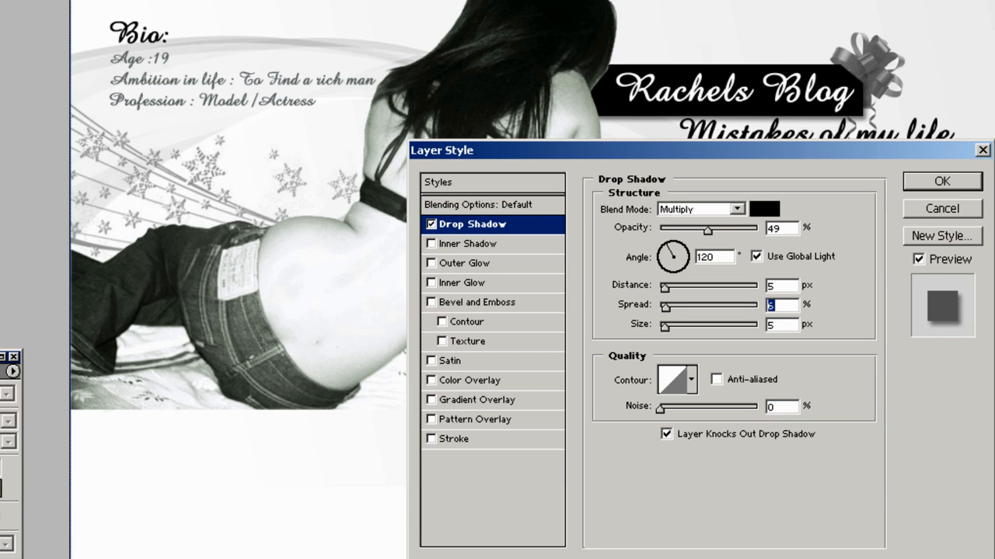
{"action": "left_click_drag", "start_coordinate": [664, 327], "coordinate": [664, 327]}
{"action": "left_click_drag", "start_coordinate": [707, 230], "coordinate": [691, 230]}
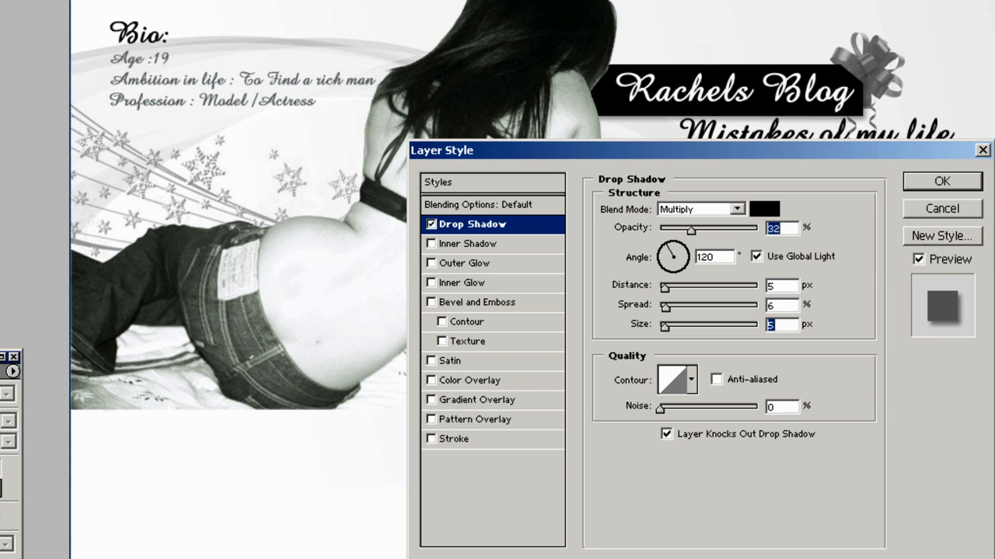
{"action": "key", "text": "Return"}
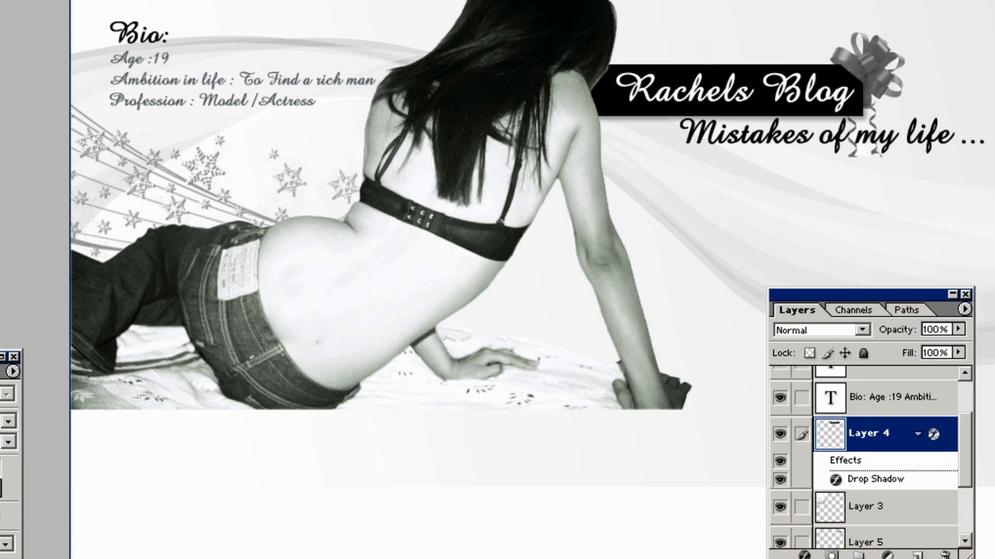
{"action": "left_click_drag", "start_coordinate": [847, 294], "coordinate": [994, 382]}
- Delete the stray ribbon curl just past the title bar's lower right corner using a rectangular selection of about 11 × 14 pixels
{"action": "right_click", "coordinate": [869, 79]}
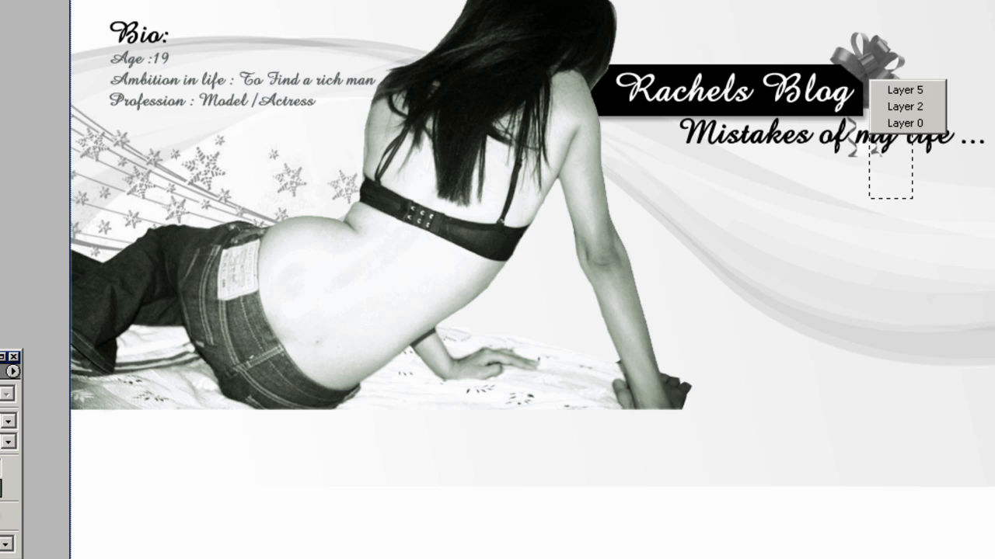
{"action": "left_click", "coordinate": [904, 90]}
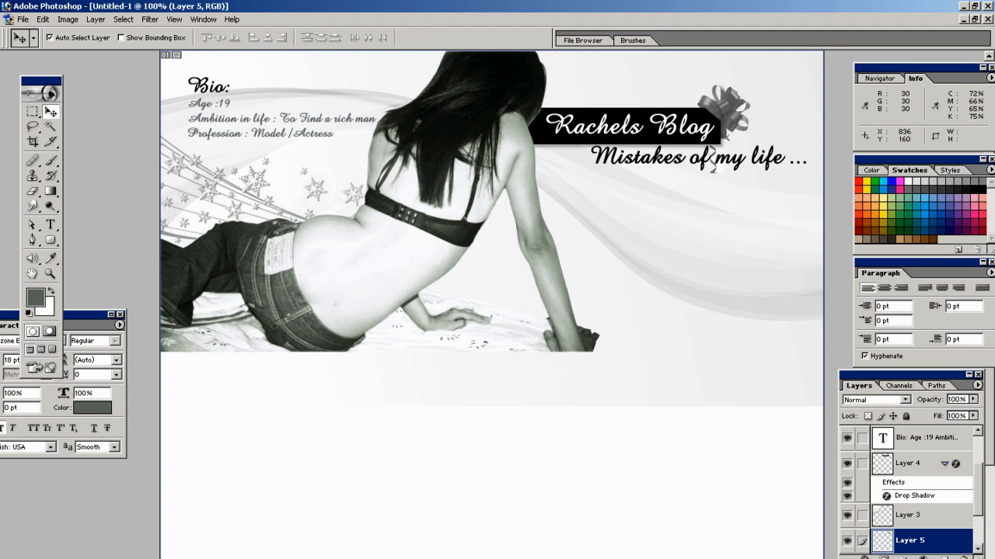
{"action": "key", "text": "z"}
{"action": "left_click_drag", "start_coordinate": [646, 117], "coordinate": [733, 211]}
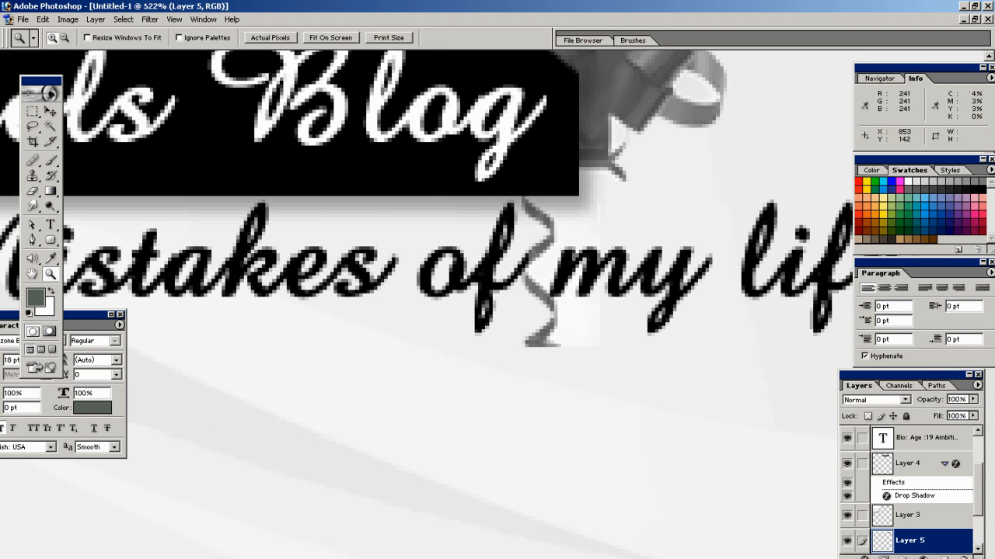
{"action": "key", "text": "m"}
{"action": "left_click_drag", "start_coordinate": [607, 141], "coordinate": [651, 192]}
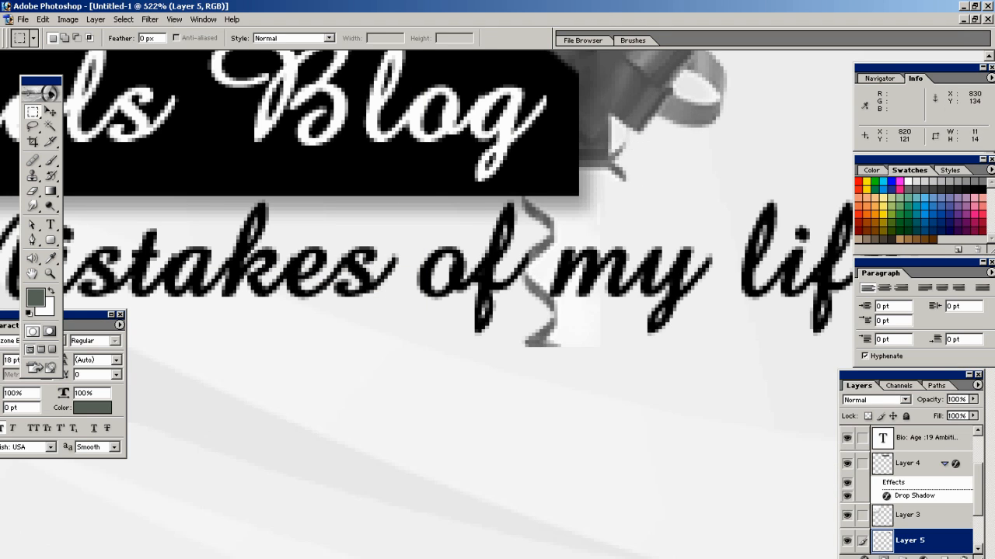
{"action": "key", "text": "Delete"}
{"action": "key", "text": "ctrl+d"}
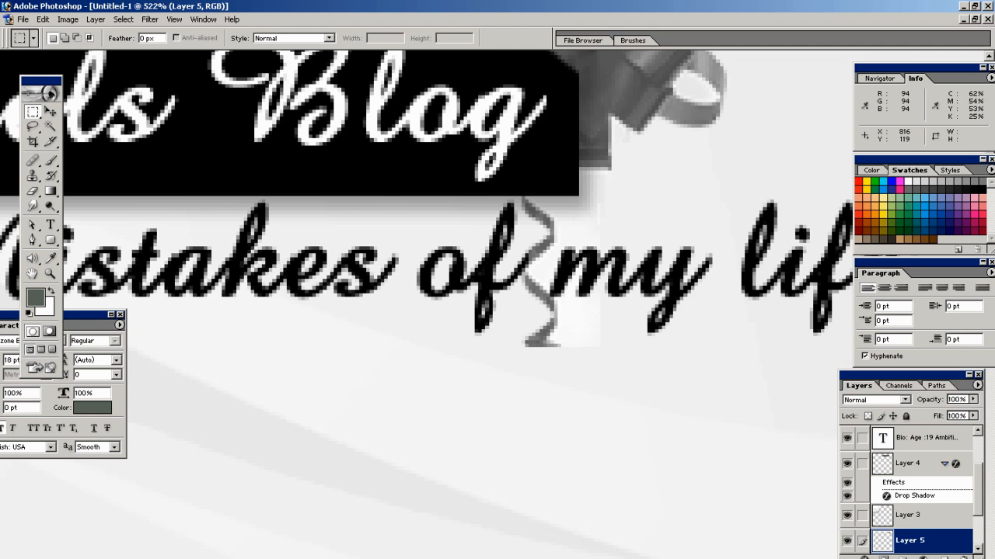
{"action": "key", "text": "ctrl+alt+0"}
{"action": "key", "text": "v"}
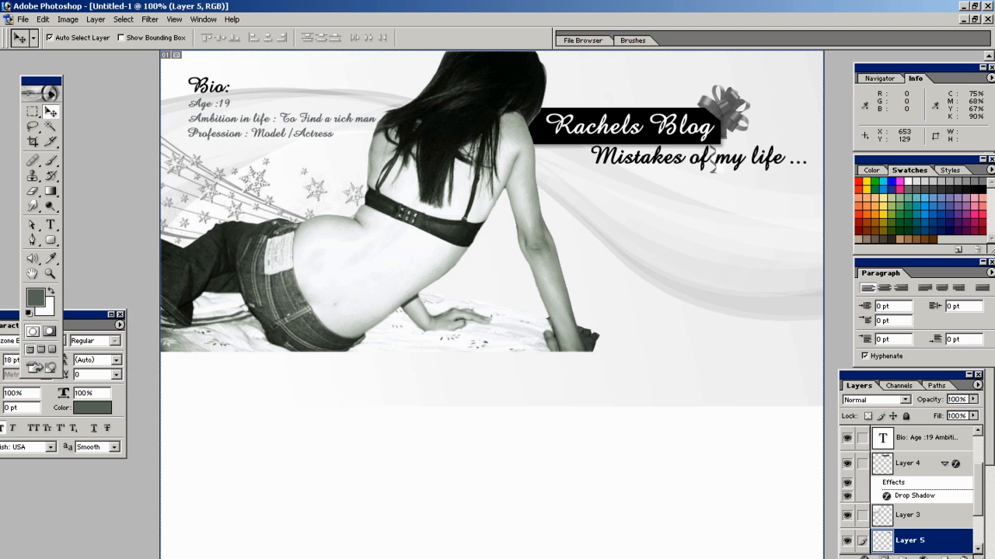
- Fill the title bar on Layer 4 with a dark green swatch colour and deselect
{"action": "right_click", "coordinate": [547, 136]}
{"action": "left_click", "coordinate": [560, 145]}
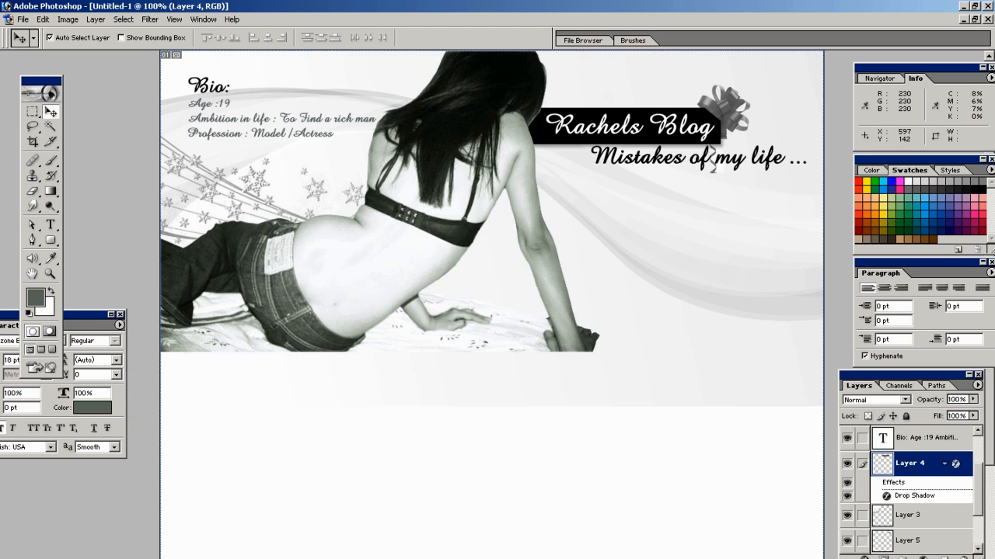
{"action": "left_click", "coordinate": [888, 463], "text": "ctrl"}
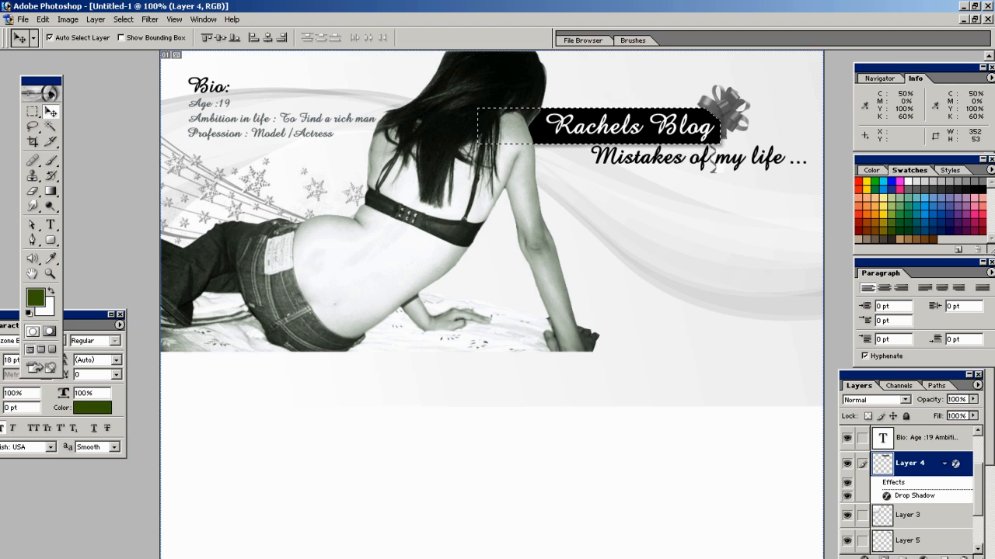
{"action": "key", "text": "shift+alt+BackSpace"}
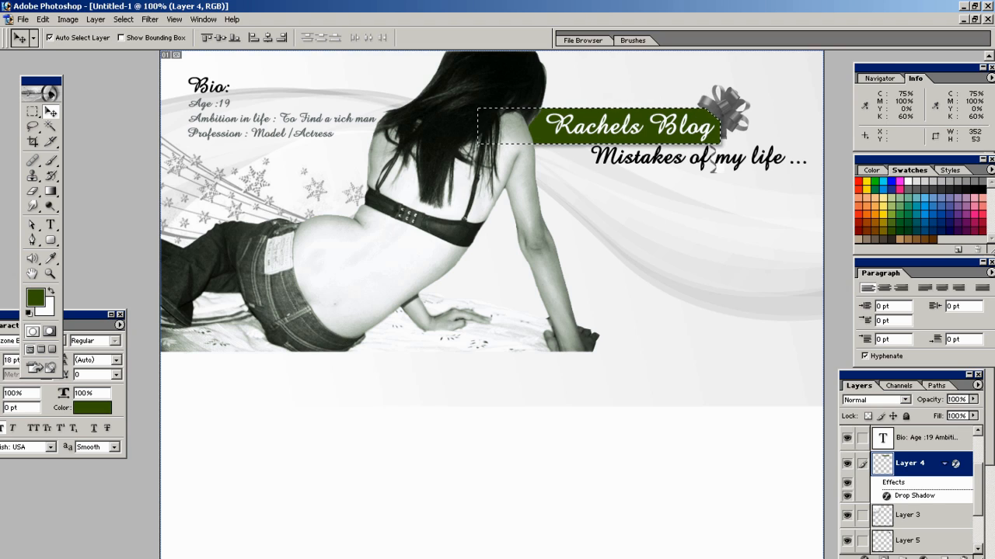
{"action": "key", "text": "ctrl+d"}
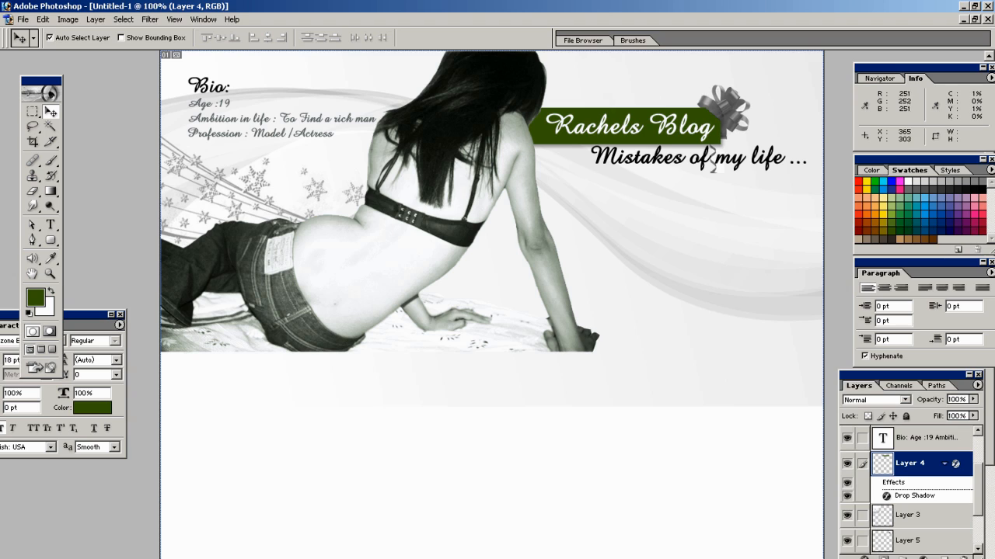
- Colorize the cut-out figure on Layer 1 green with Hue/Saturation, using hue 137 and saturation 21
{"action": "right_click", "coordinate": [396, 257]}
{"action": "left_click", "coordinate": [412, 263]}
{"action": "left_click", "coordinate": [68, 19]}
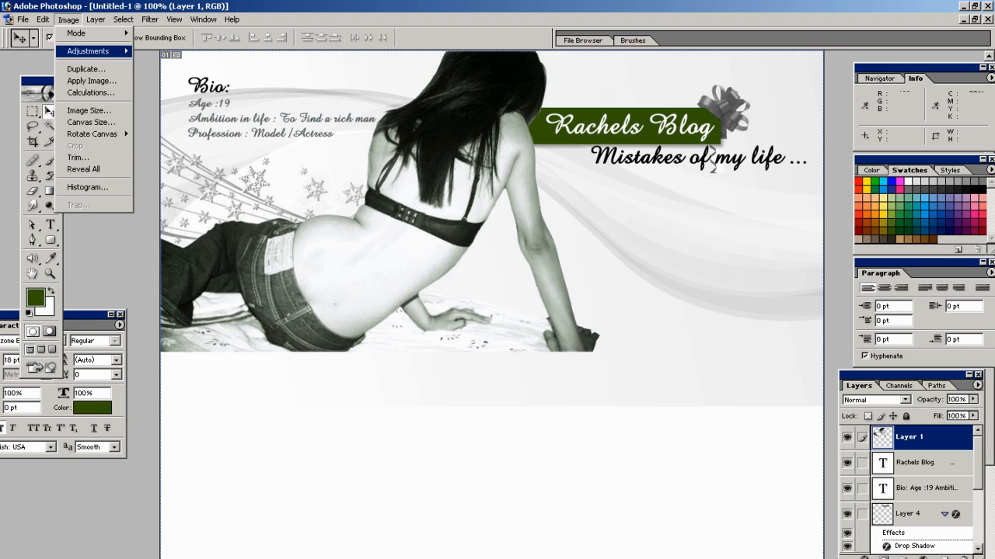
{"action": "mouse_move", "coordinate": [89, 51]}
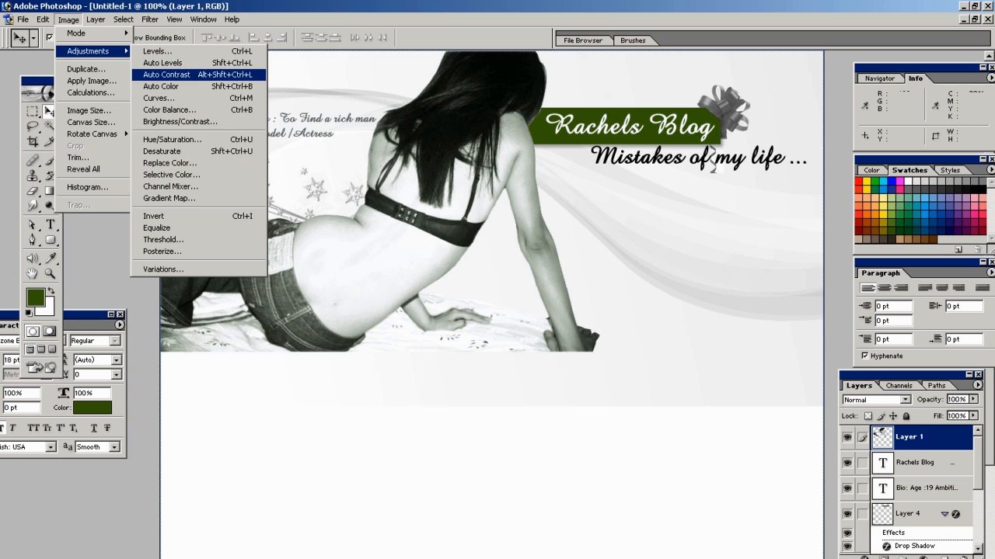
{"action": "left_click", "coordinate": [171, 139]}
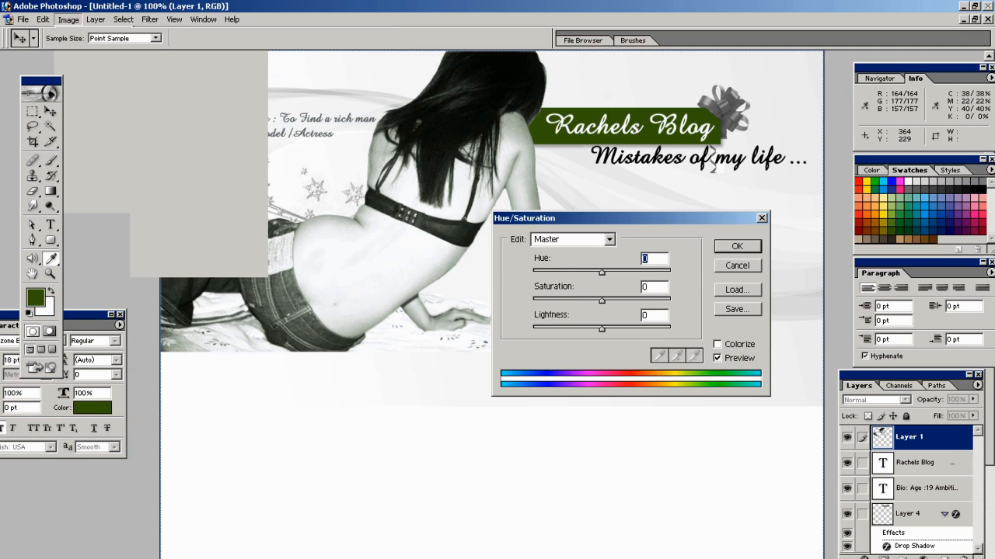
{"action": "left_click", "coordinate": [718, 344]}
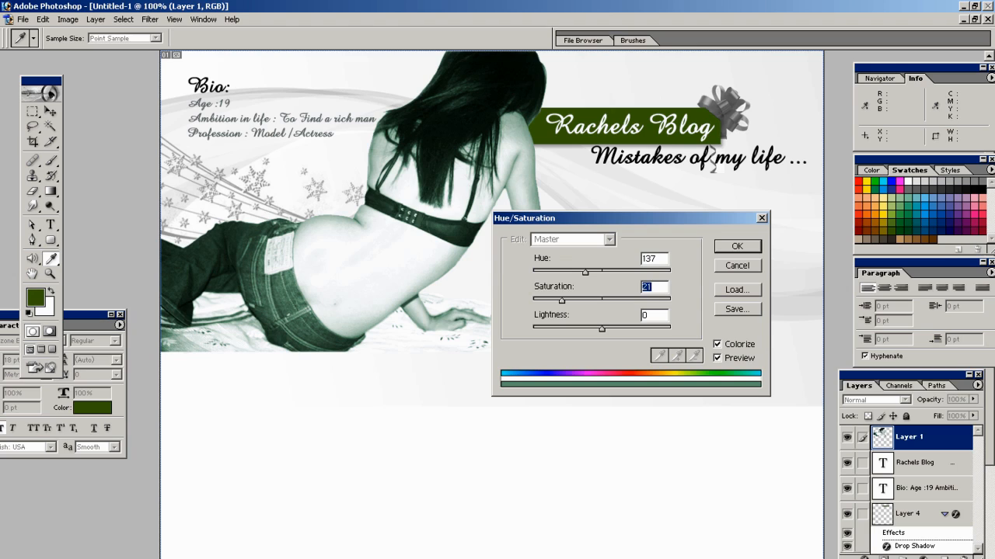
{"action": "key", "text": "Return"}
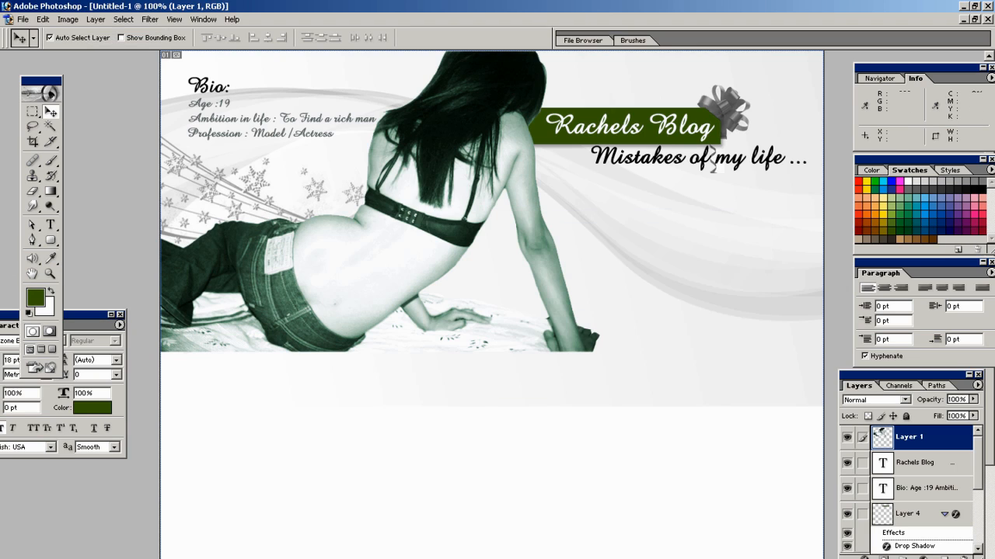
- Refill the title bar with the muted green sampled from the figure's jeans and deselect
{"action": "right_click", "coordinate": [544, 132]}
{"action": "left_click", "coordinate": [563, 163]}
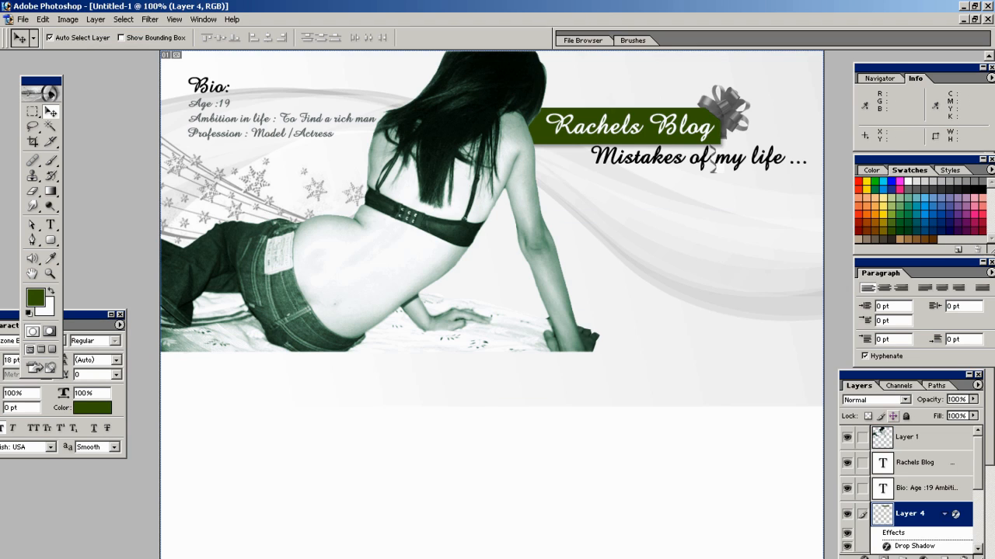
{"action": "left_click", "coordinate": [882, 513], "text": "ctrl"}
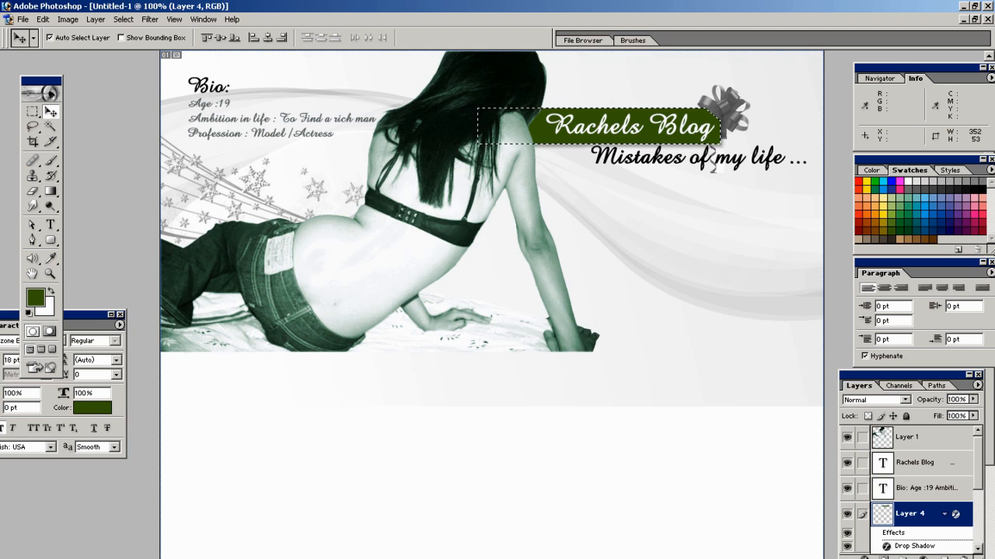
{"action": "left_click", "coordinate": [51, 258]}
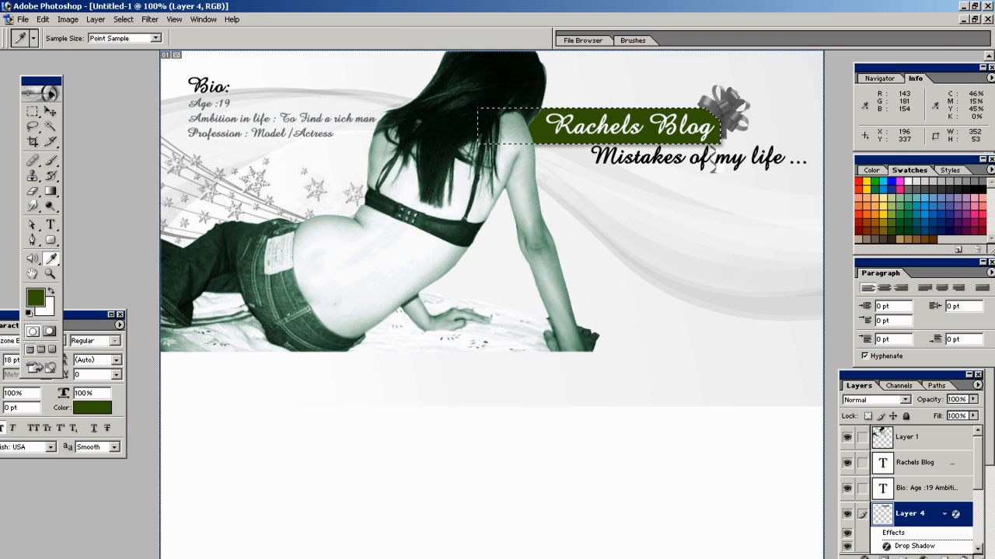
{"action": "left_click", "coordinate": [307, 297]}
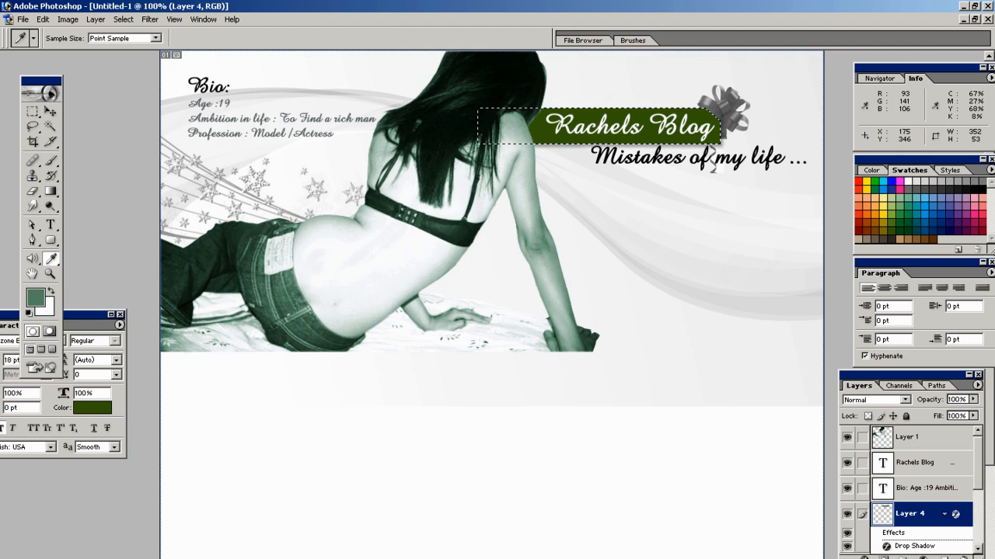
{"action": "key", "text": "alt+BackSpace"}
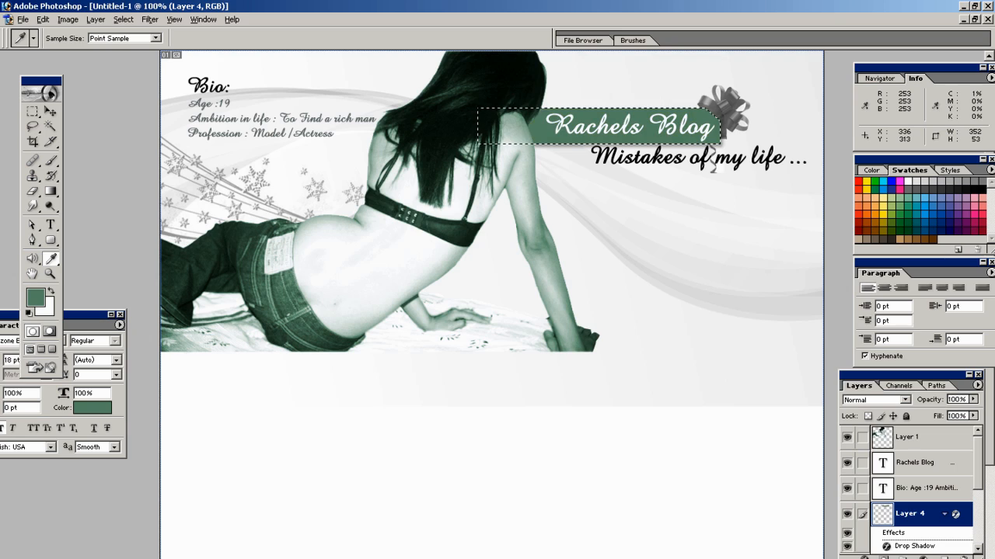
{"action": "key", "text": "ctrl+d"}
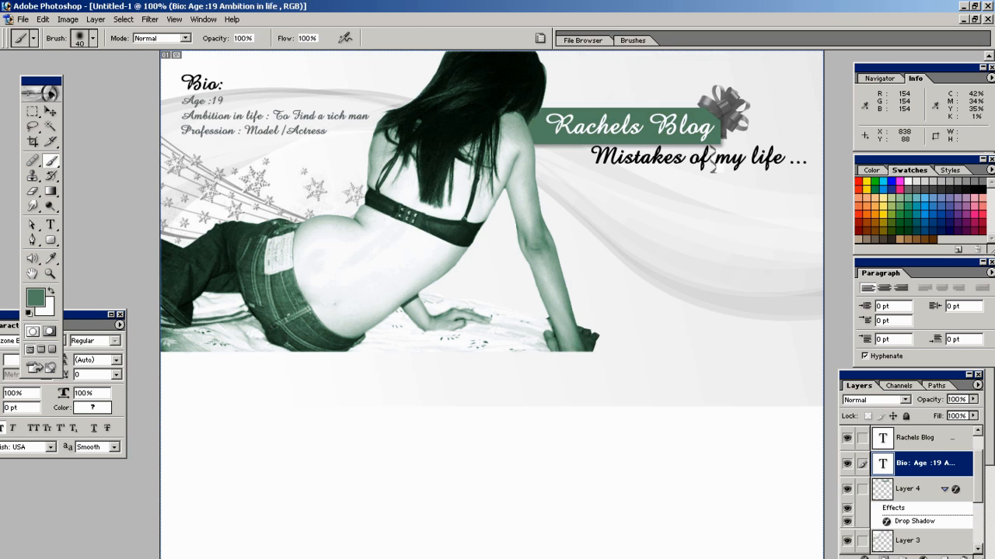
- Select the ribbon's dangling curls below the title bar's right end on Layer 5 with a rectangular marquee
{"action": "key", "text": "v"}
{"action": "right_click", "coordinate": [732, 111]}
{"action": "right_click", "coordinate": [719, 114]}
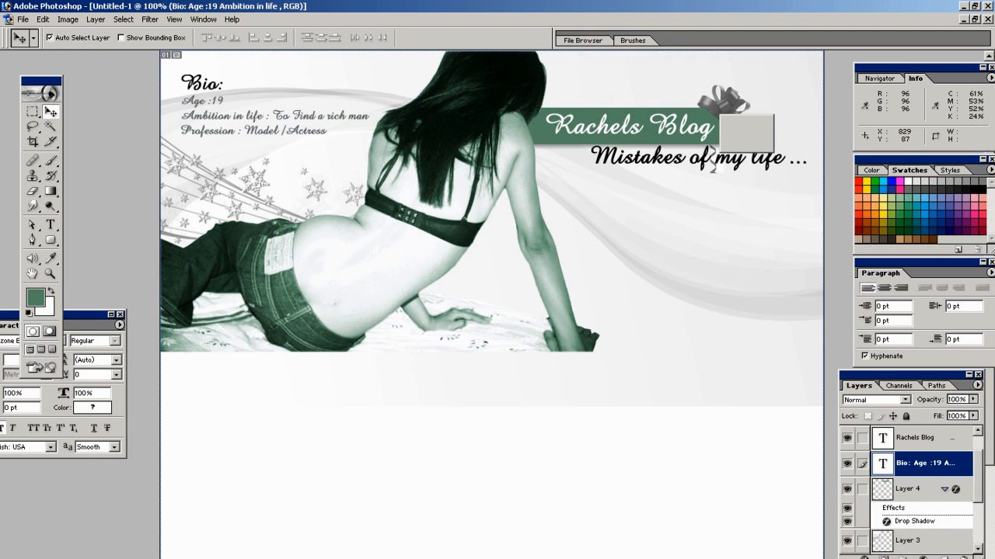
{"action": "left_click", "coordinate": [738, 122]}
{"action": "key", "text": "m"}
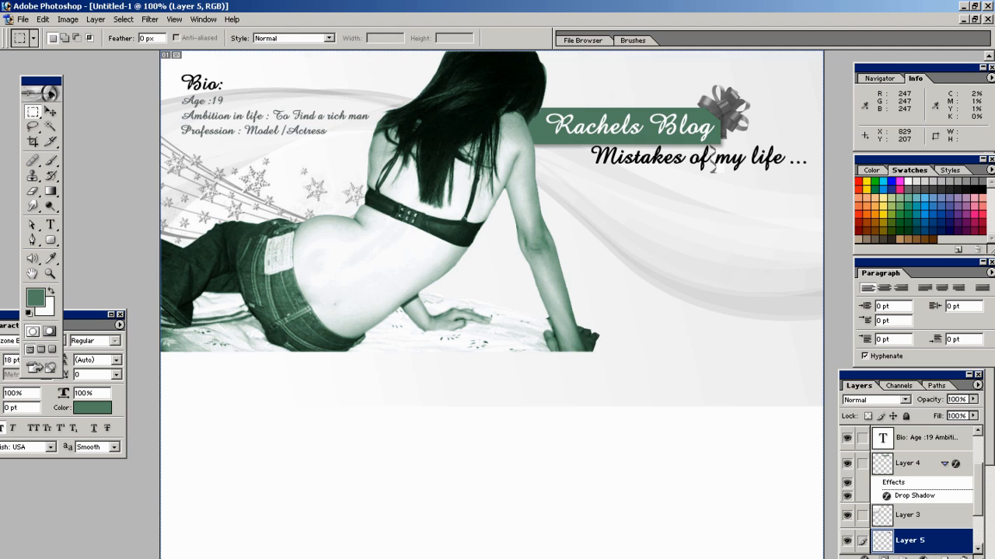
{"action": "left_click_drag", "start_coordinate": [697, 147], "coordinate": [732, 193]}
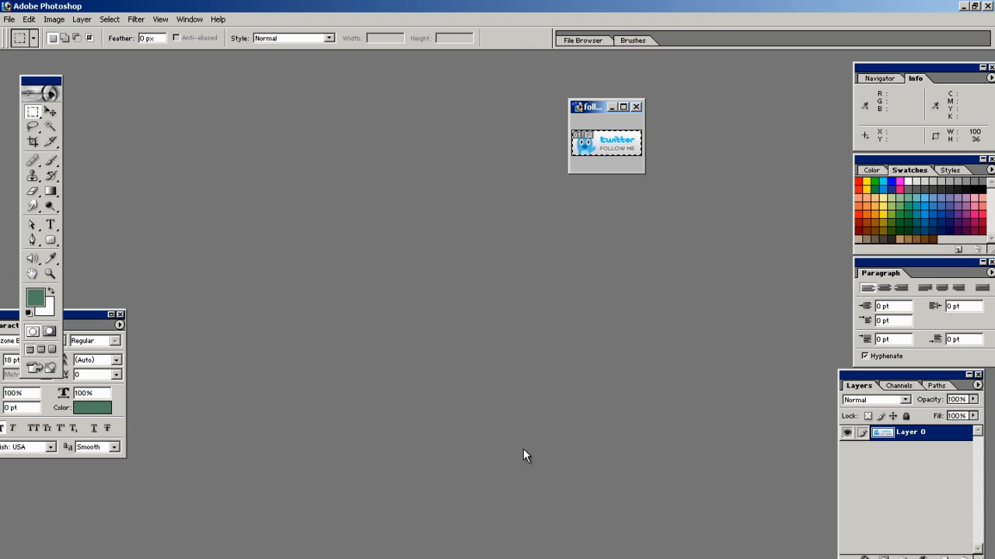
- Copy the Twitter badge into the blog layout above Layer 1 and place it below the tagline, clear of the figure
{"action": "left_click", "coordinate": [28, 19]}
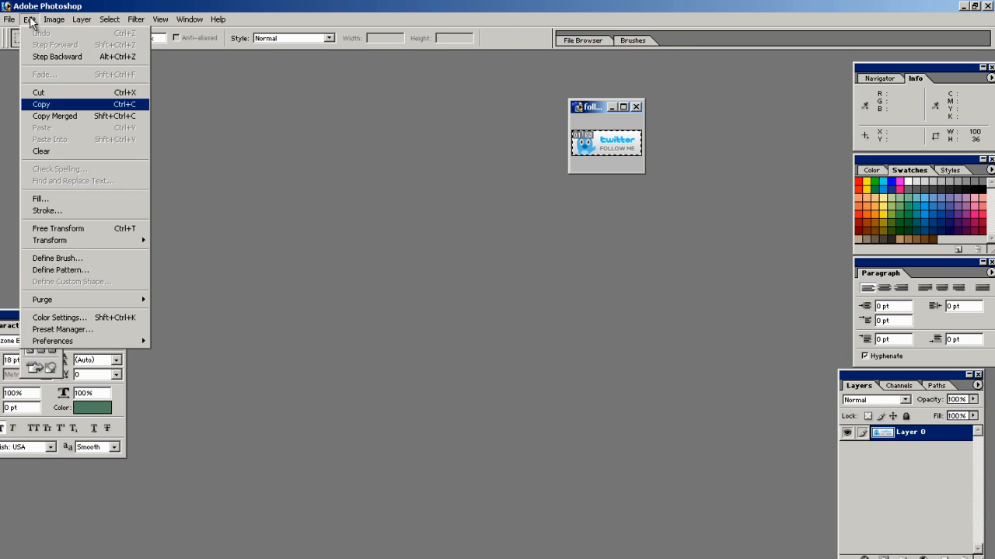
{"action": "left_click", "coordinate": [46, 103]}
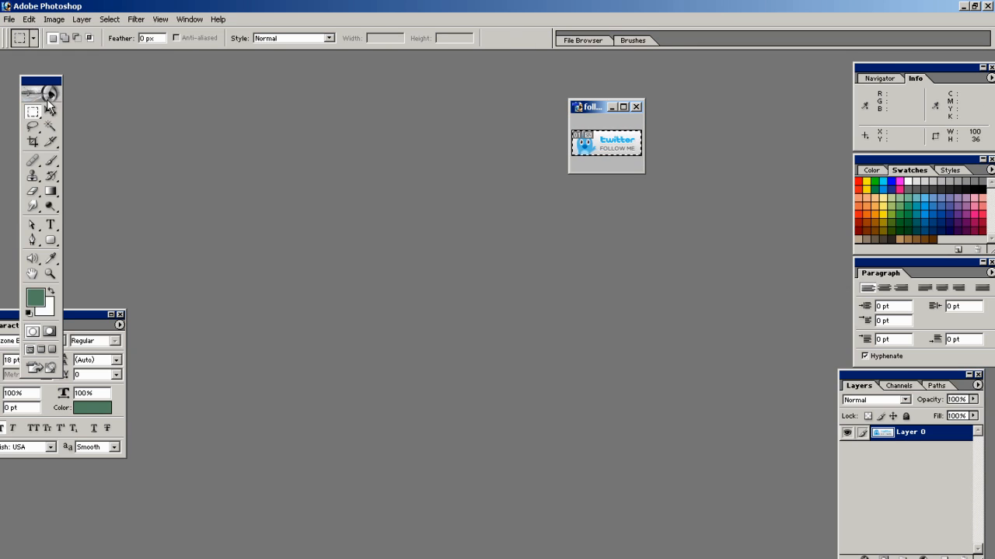
{"action": "left_click", "coordinate": [215, 543]}
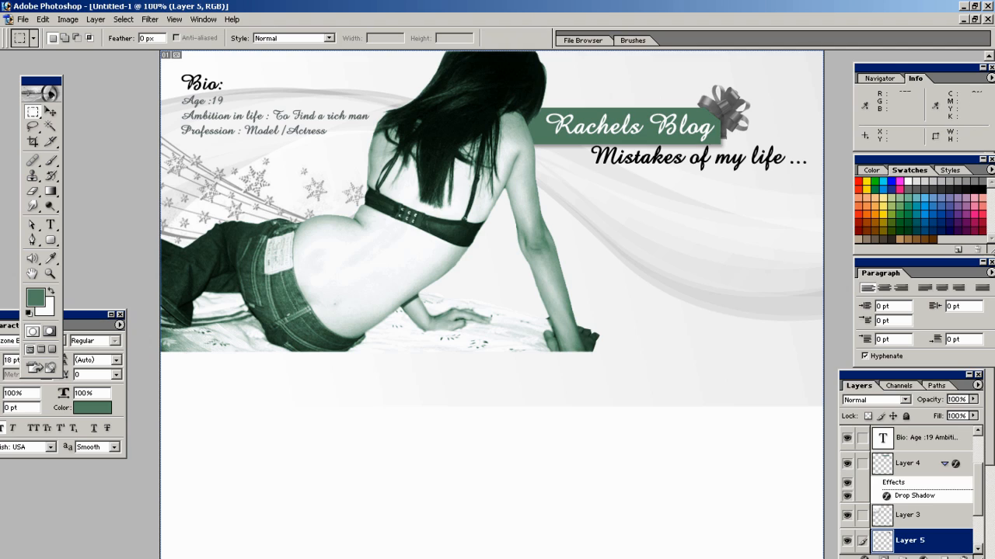
{"action": "key", "text": "ctrl+v"}
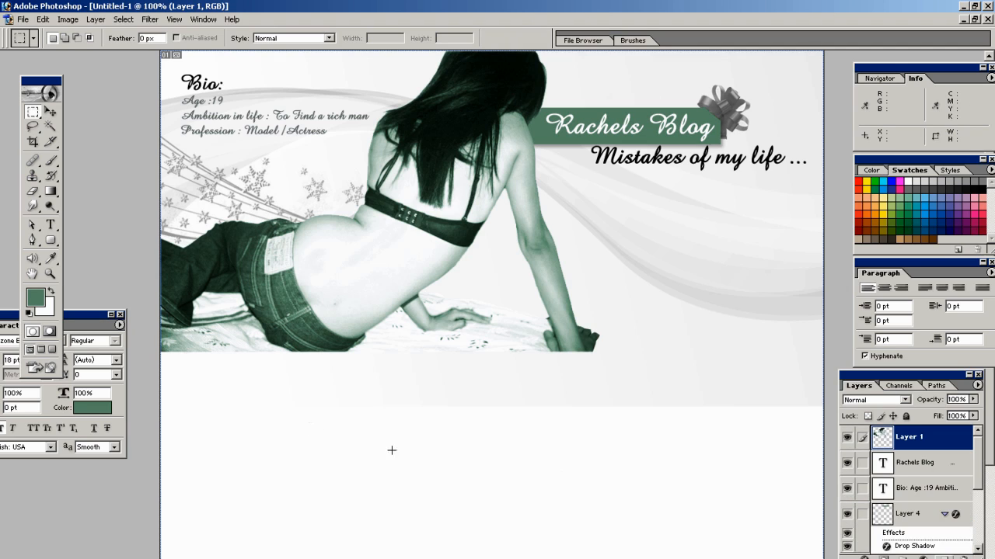
{"action": "left_click", "coordinate": [943, 557]}
{"action": "key", "text": "ctrl+v"}
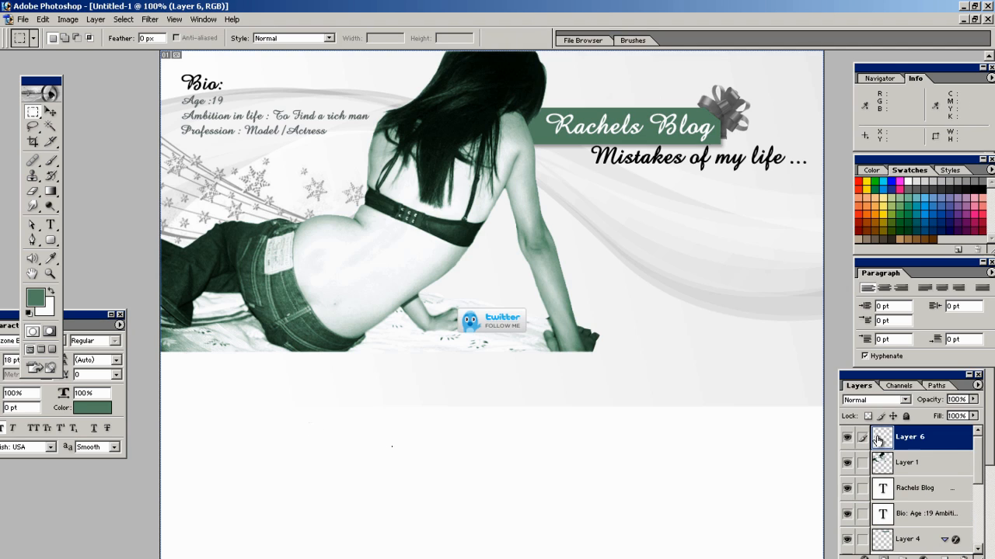
{"action": "key", "text": "v"}
{"action": "left_click_drag", "start_coordinate": [507, 321], "coordinate": [706, 243]}
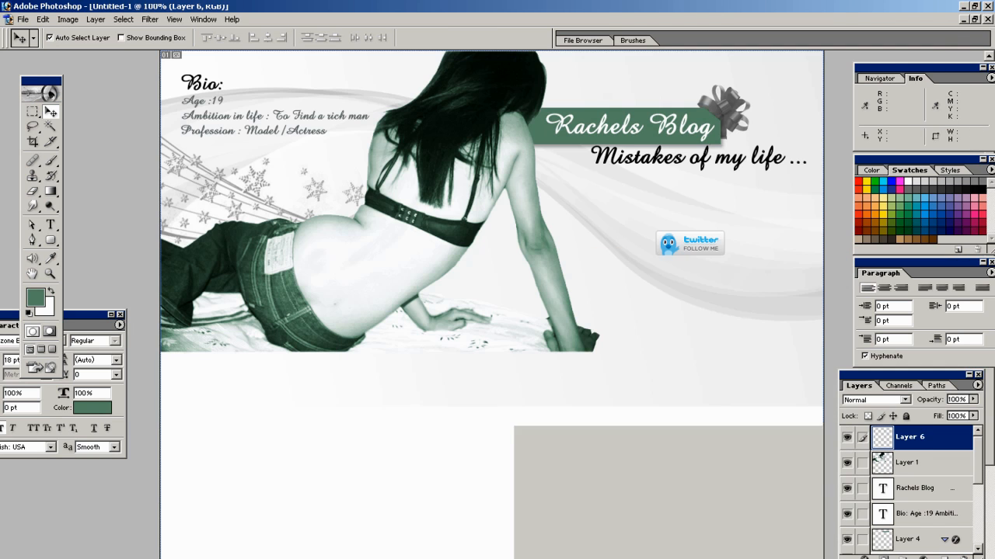
- Paste the copied Facebook badge into the layout and place it just below the Twitter badge
{"action": "key", "text": "ctrl+v"}
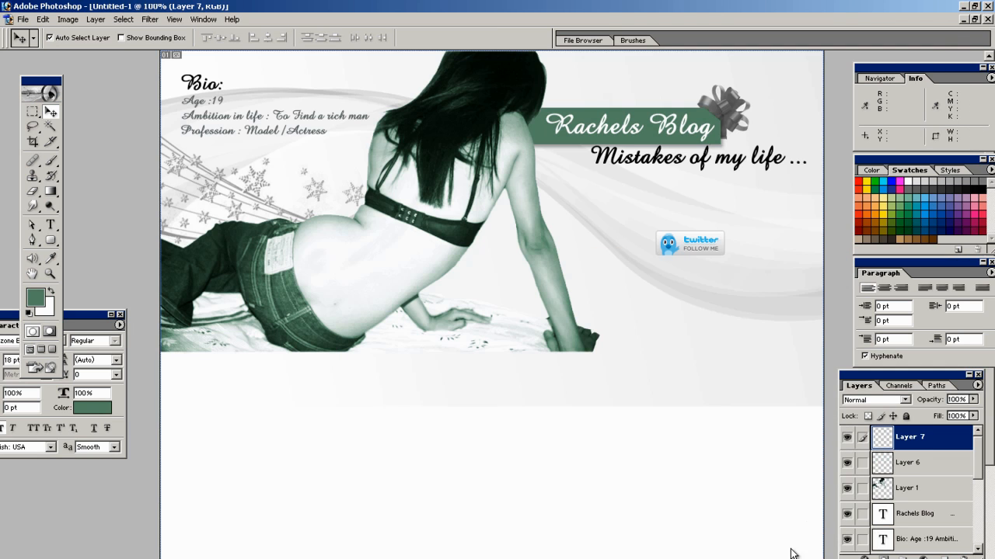
{"action": "right_click", "coordinate": [501, 318]}
{"action": "left_click", "coordinate": [517, 325]}
{"action": "left_click_drag", "start_coordinate": [513, 324], "coordinate": [722, 280]}
- Cover the "Find us on" wording on the Facebook badge with light grey sampled from the badge's surroundings
{"action": "key", "text": "z"}
{"action": "left_click_drag", "start_coordinate": [609, 253], "coordinate": [757, 341]}
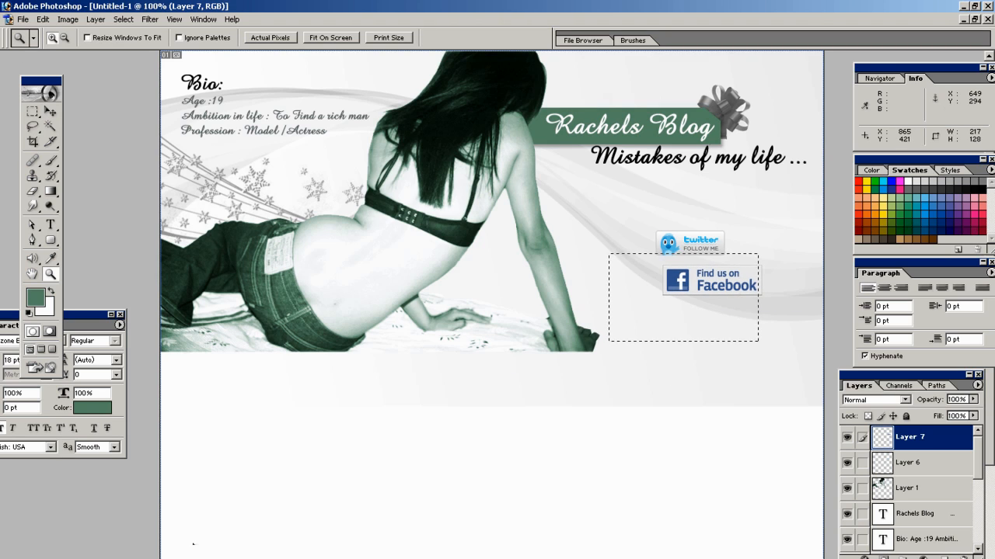
{"action": "key", "text": "m"}
{"action": "mouse_move", "coordinate": [303, 133]}
{"action": "left_mouse_down"}
{"action": "mouse_move", "coordinate": [489, 192]}
{"action": "mouse_move", "coordinate": [629, 192]}
{"action": "left_mouse_up"}
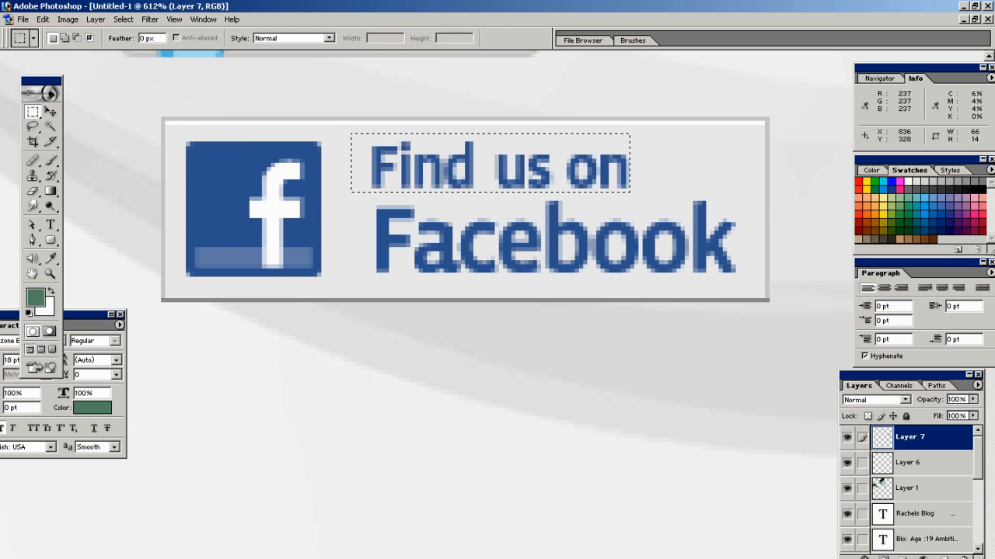
{"action": "key", "text": "i"}
{"action": "left_click", "coordinate": [743, 370]}
{"action": "key", "text": "alt+BackSpace"}
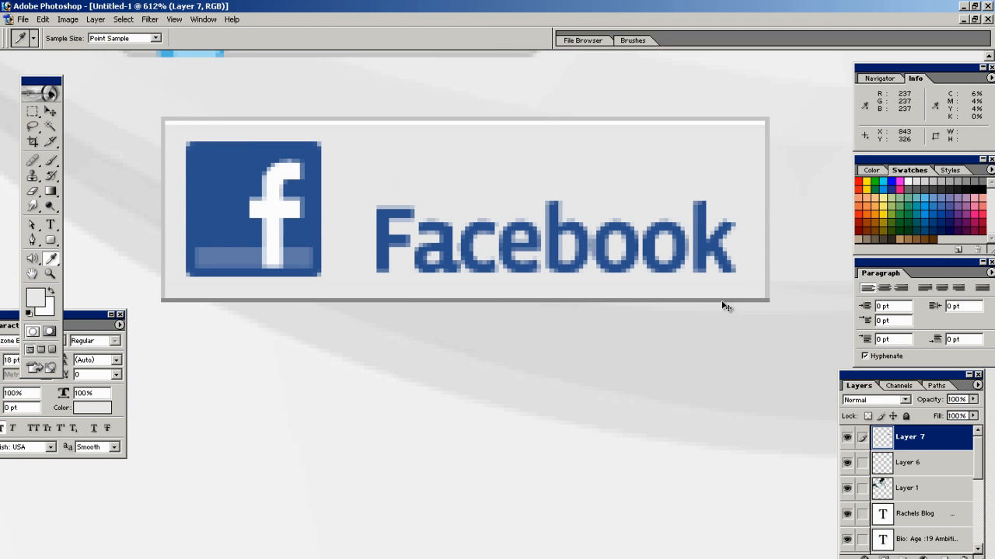
- Spread the badges apart by moving the Facebook badge to the right and the Twitter badge up and left
{"action": "key", "text": "ctrl+alt+0"}
{"action": "key", "text": "v"}
{"action": "right_click", "coordinate": [696, 279]}
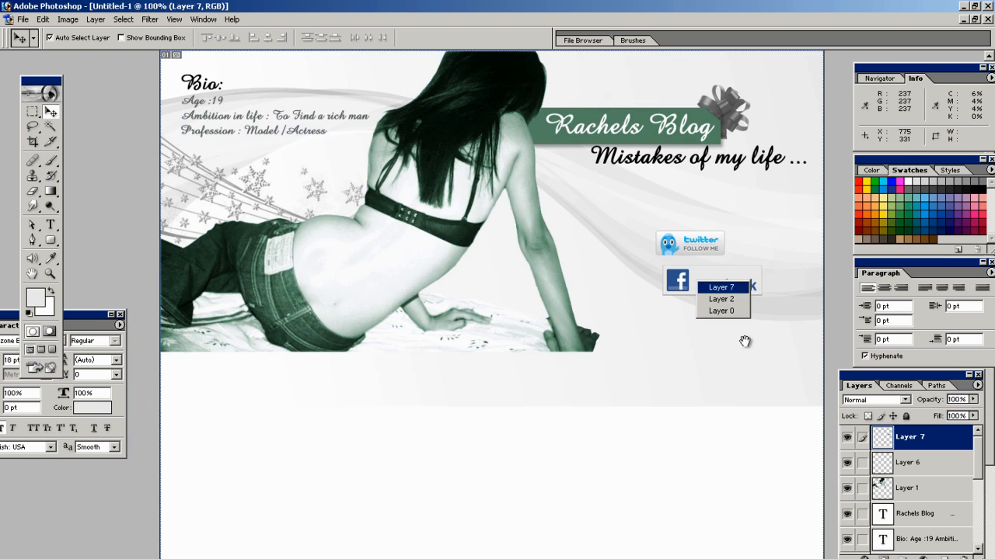
{"action": "left_click", "coordinate": [708, 287]}
{"action": "left_click_drag", "start_coordinate": [708, 286], "coordinate": [737, 284]}
{"action": "right_click", "coordinate": [691, 239]}
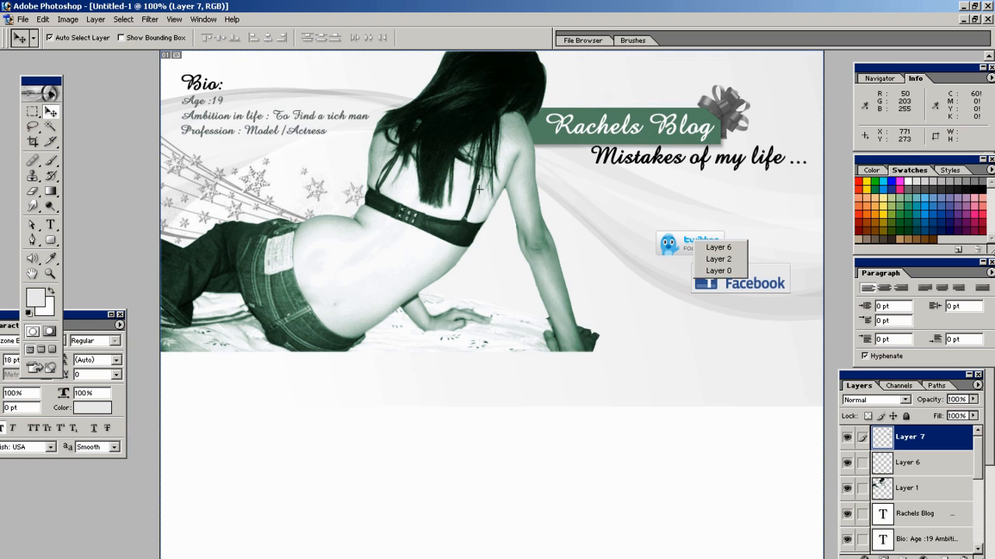
{"action": "left_click", "coordinate": [703, 246]}
{"action": "mouse_move", "coordinate": [700, 244]}
{"action": "left_mouse_down"}
{"action": "mouse_move", "coordinate": [739, 245]}
{"action": "mouse_move", "coordinate": [732, 220]}
{"action": "mouse_move", "coordinate": [687, 236]}
{"action": "left_mouse_up"}
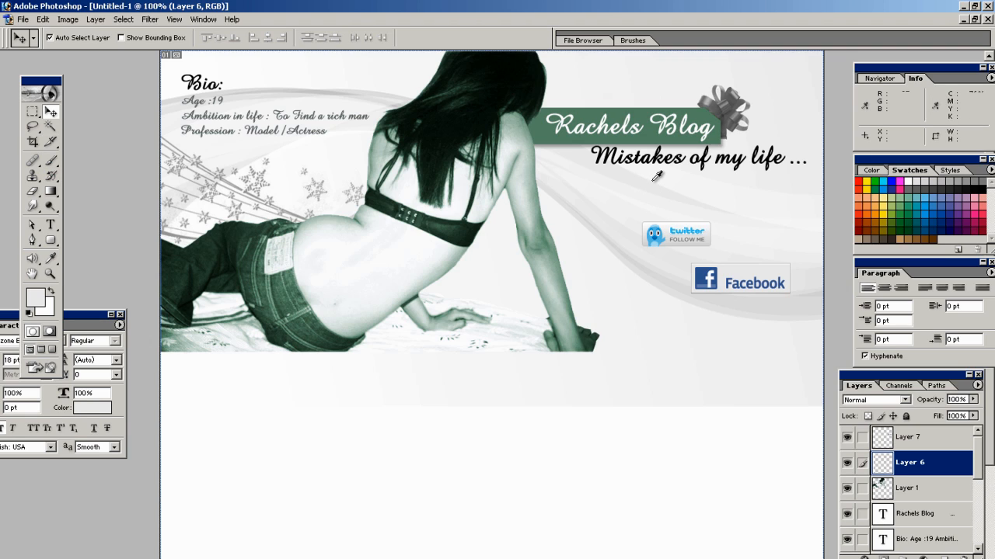
- Add the text "Stay connected me via" below the badges and colour it with the green sampled from the title bar
{"action": "key", "text": "t"}
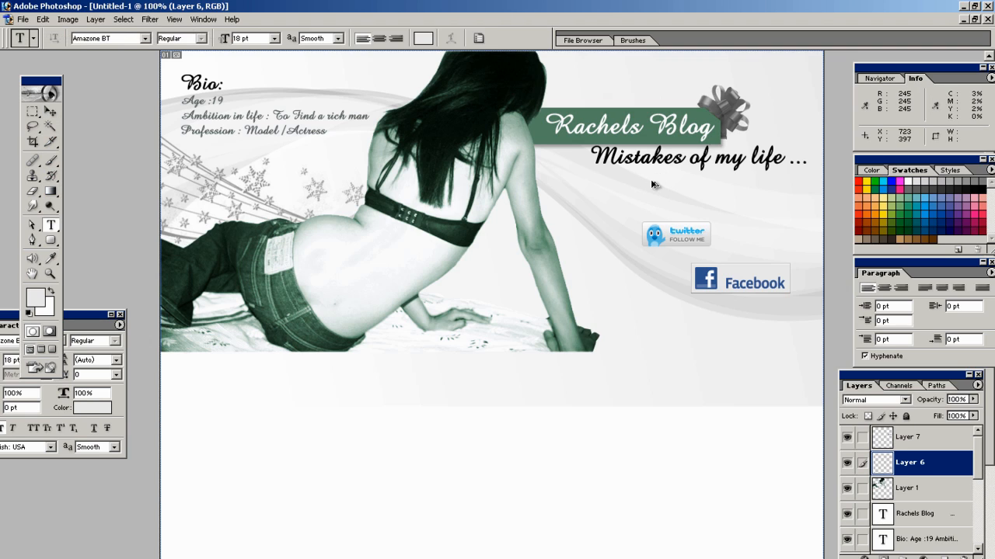
{"action": "left_click", "coordinate": [651, 323]}
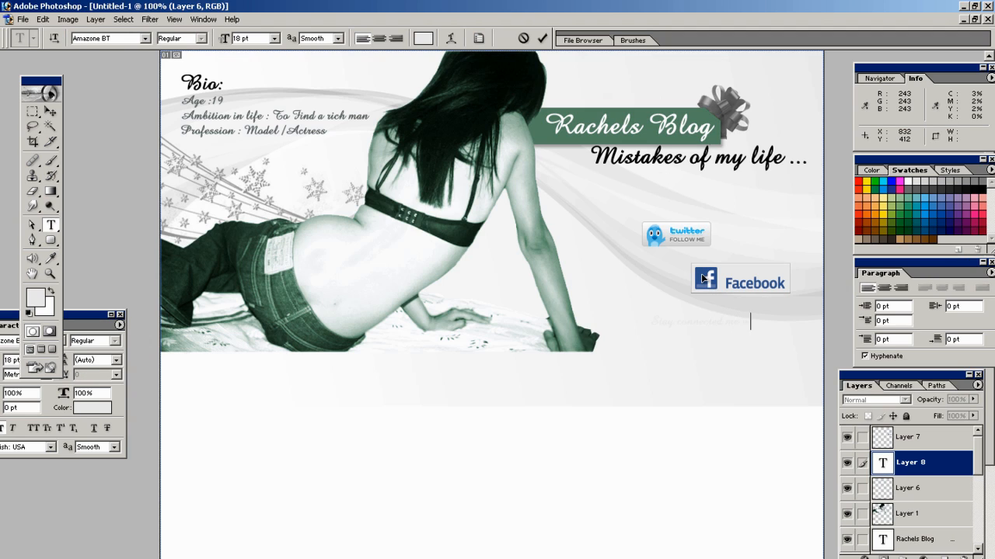
{"action": "key", "text": "ctrl+a"}
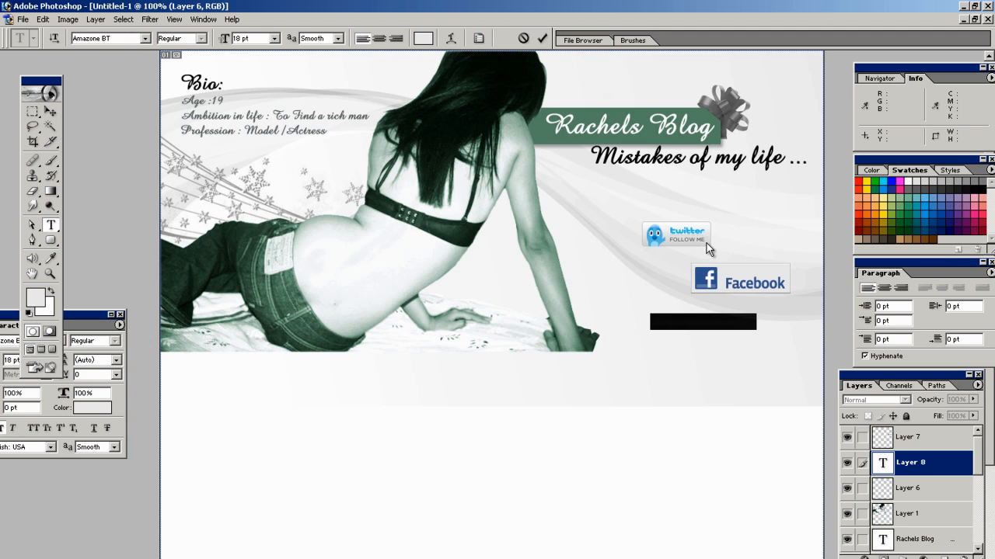
{"action": "left_click", "coordinate": [424, 38]}
{"action": "left_click", "coordinate": [637, 138]}
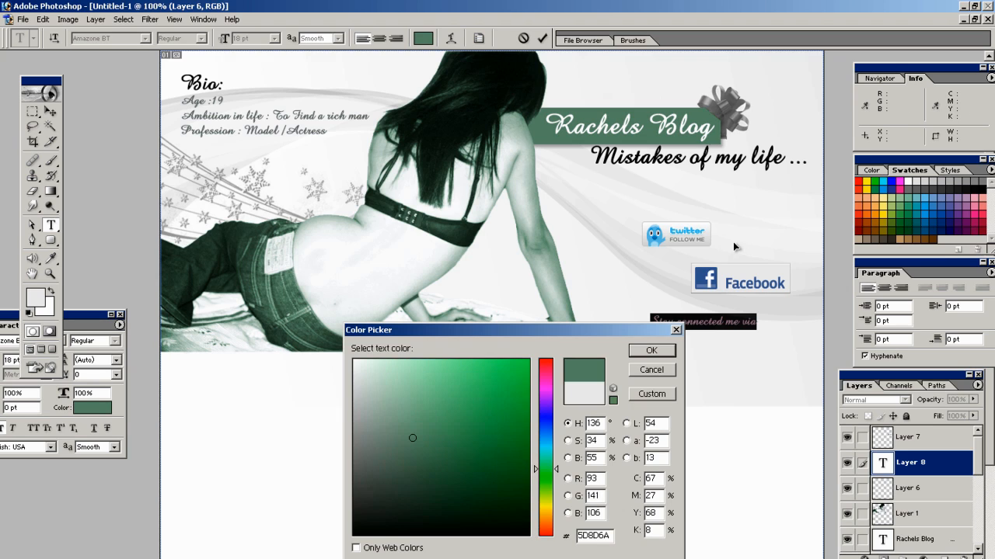
{"action": "key", "text": "Return"}
{"action": "key", "text": "ctrl+Return"}
{"action": "key", "text": "v"}
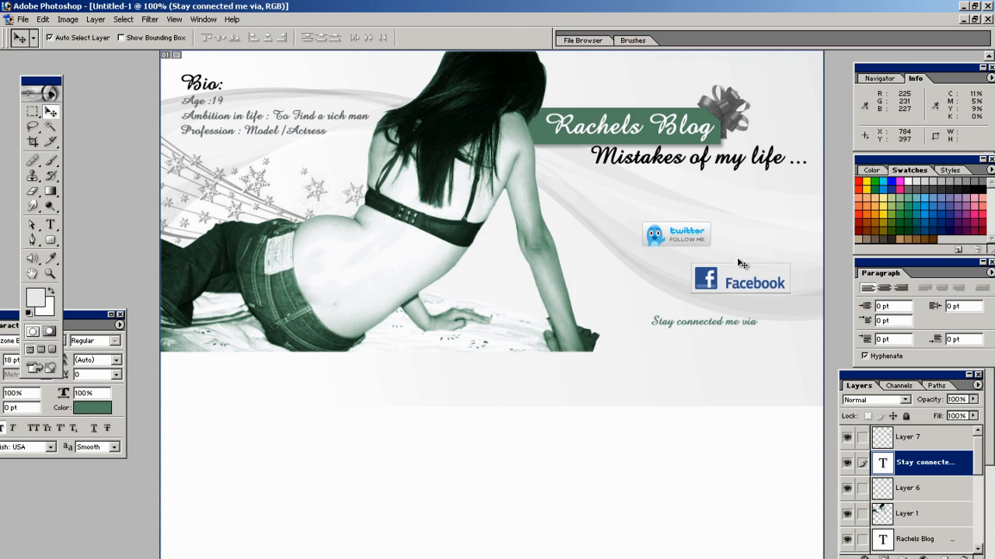
- Select the "Stay connected me via" text layer and nudge it slightly down and well to the right
{"action": "left_click", "coordinate": [742, 264]}
{"action": "right_click", "coordinate": [701, 323]}
{"action": "left_click", "coordinate": [116, 212]}
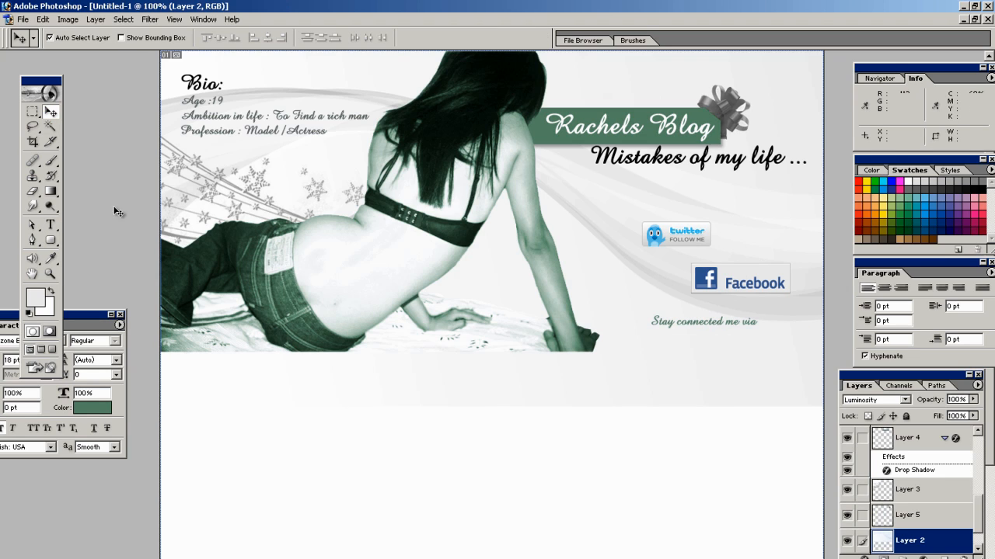
{"action": "key", "text": "alt+]"}
{"action": "key", "text": "alt+]"}
{"action": "key", "text": "alt+]"}
{"action": "key", "text": "alt+]"}
{"action": "key", "text": "alt+]"}
{"action": "key", "text": "alt+]"}
{"action": "key", "text": "alt+]"}
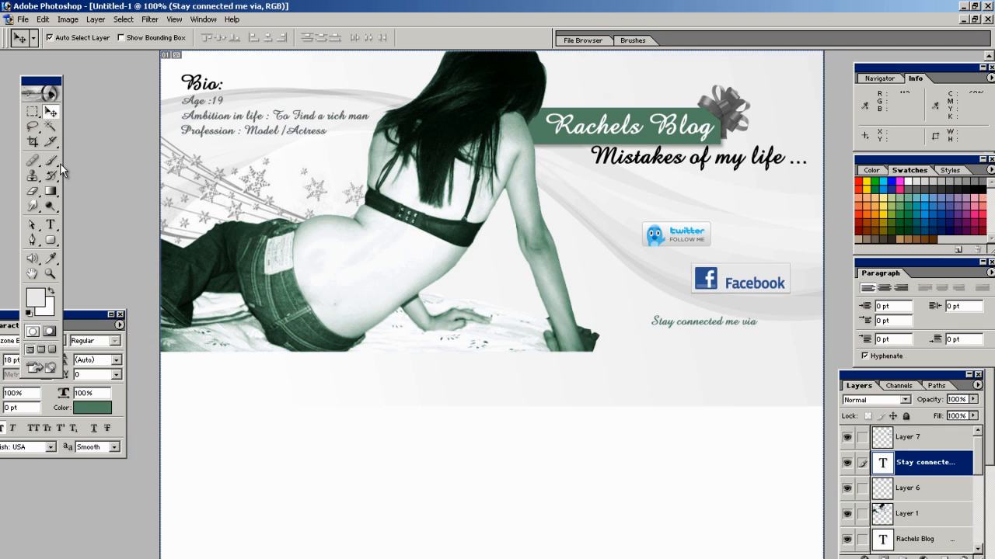
{"action": "key", "text": "shift+Down"}
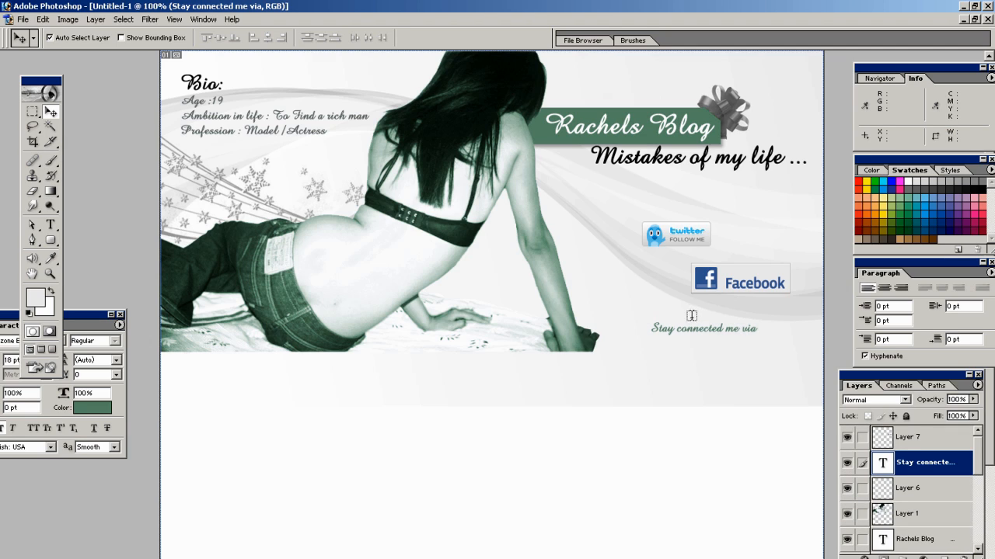
{"action": "key", "text": "shift+Right"}
{"action": "key", "text": "shift+Right"}
{"action": "key", "text": "shift+Right"}
{"action": "key", "text": "shift+Right"}
{"action": "key", "text": "shift+Right"}
{"action": "key", "text": "shift+Right"}
{"action": "key", "text": "shift+Right"}
{"action": "key", "text": "shift+Right"}
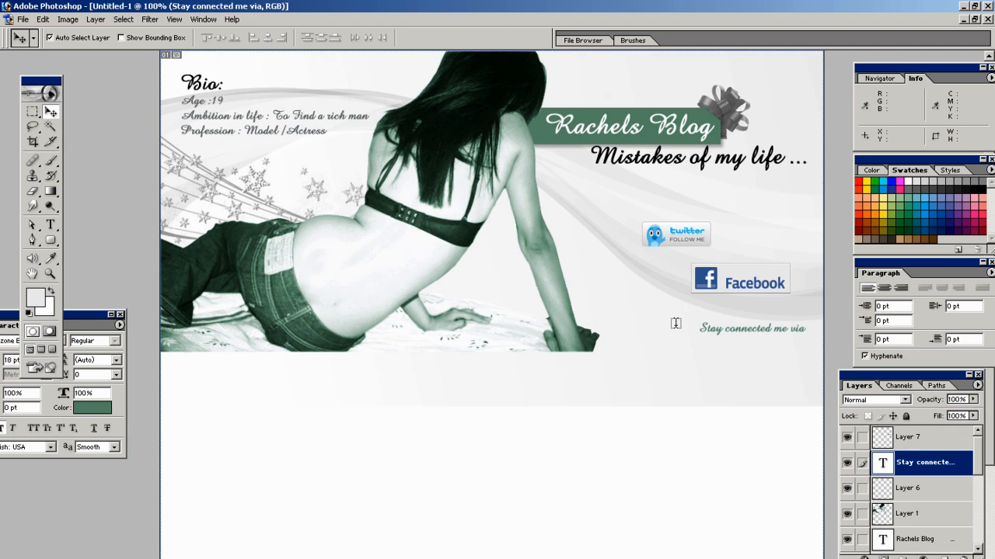
- Scale down the Facebook badge on Layer 7 to roughly the width of the Twitter badge
{"action": "key", "text": "alt+]"}
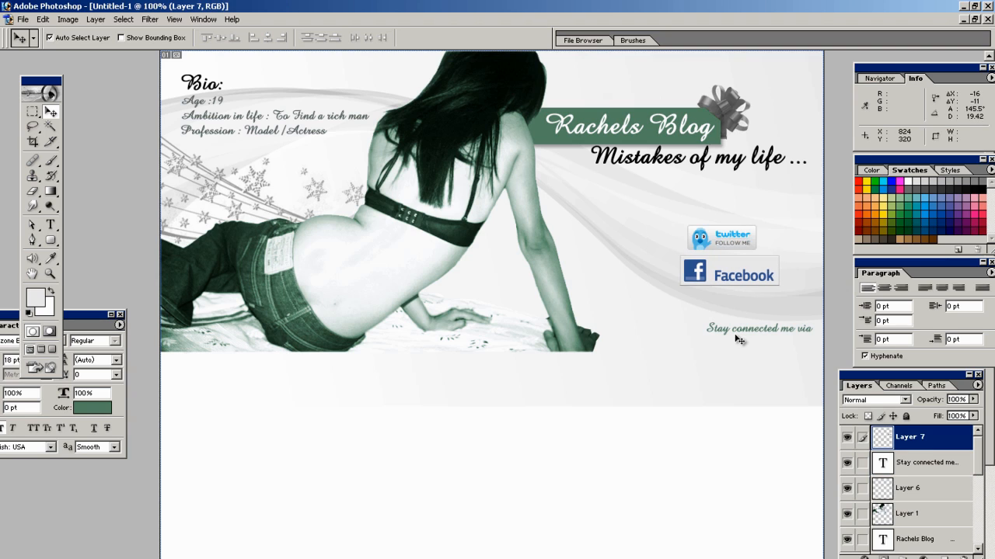
{"action": "key", "text": "ctrl+t"}
{"action": "left_click_drag", "start_coordinate": [778, 285], "coordinate": [765, 281]}
{"action": "left_click", "coordinate": [541, 37]}
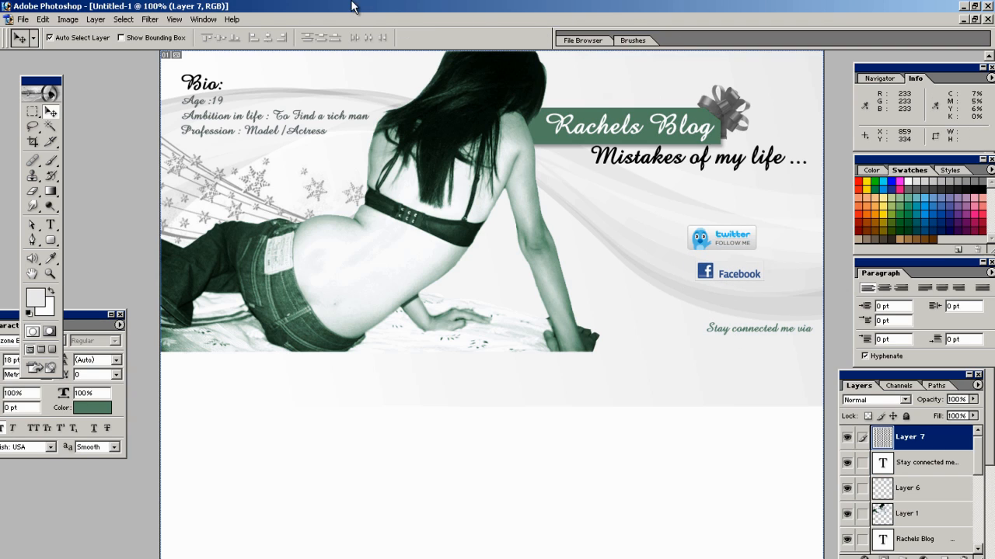
- Move the Twitter badge to the left of the Facebook badge and nudge it down to line up with it
{"action": "left_click_drag", "start_coordinate": [734, 241], "coordinate": [662, 264]}
{"action": "key", "text": "Down"}
{"action": "key", "text": "Down"}
{"action": "key", "text": "Down"}
{"action": "key", "text": "Down"}
{"action": "key", "text": "Down"}
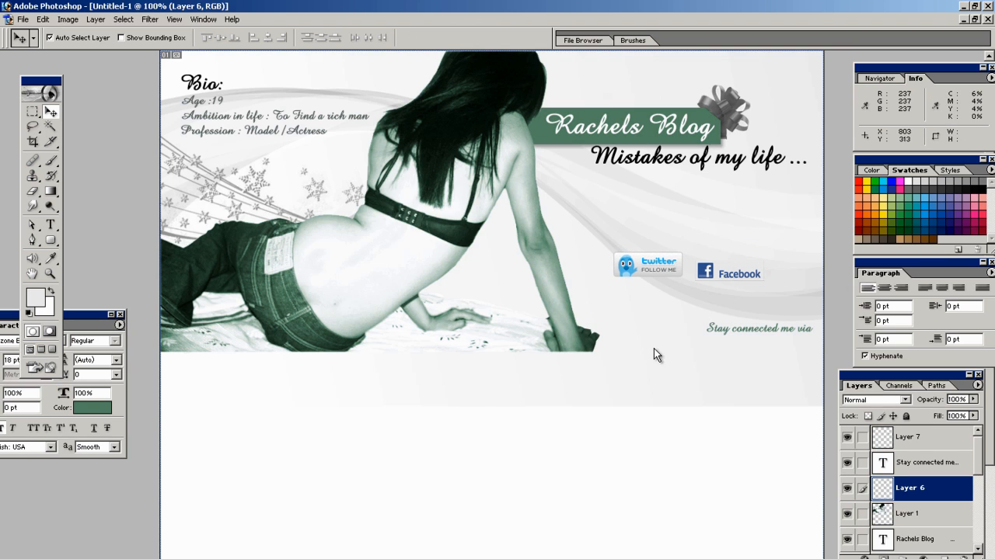
- Move the Facebook badge slightly right and up to widen the gap and line it up with the Twitter badge
{"action": "right_click", "coordinate": [716, 270]}
{"action": "left_click", "coordinate": [729, 275]}
{"action": "mouse_move", "coordinate": [721, 271]}
{"action": "left_mouse_down"}
{"action": "mouse_move", "coordinate": [732, 260]}
{"action": "mouse_move", "coordinate": [749, 266]}
{"action": "mouse_move", "coordinate": [737, 266]}
{"action": "left_mouse_up"}
- Select the "Stay connected me via" text layer for repositioning
{"action": "left_click_drag", "start_coordinate": [703, 327], "coordinate": [703, 327]}
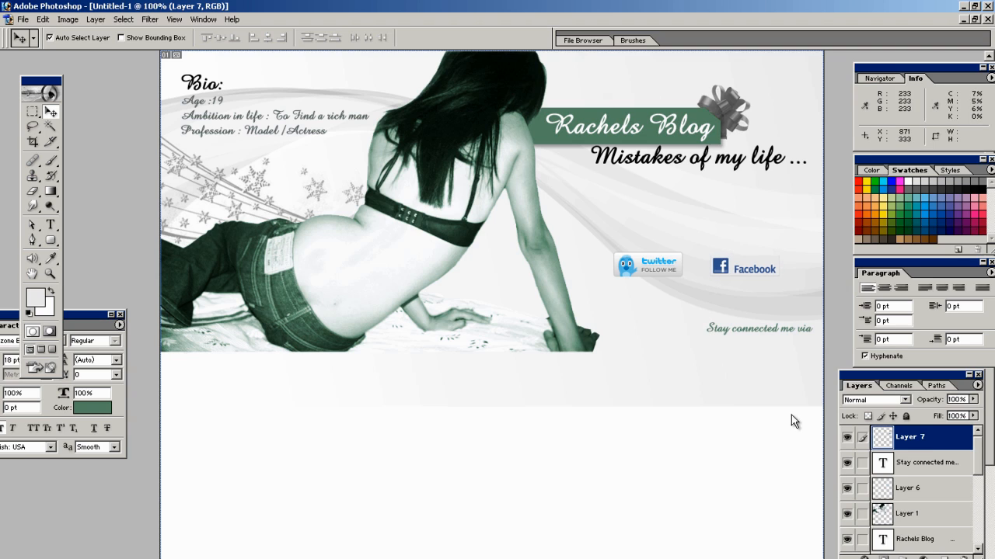
{"action": "right_click", "coordinate": [767, 330]}
{"action": "left_click", "coordinate": [878, 465]}
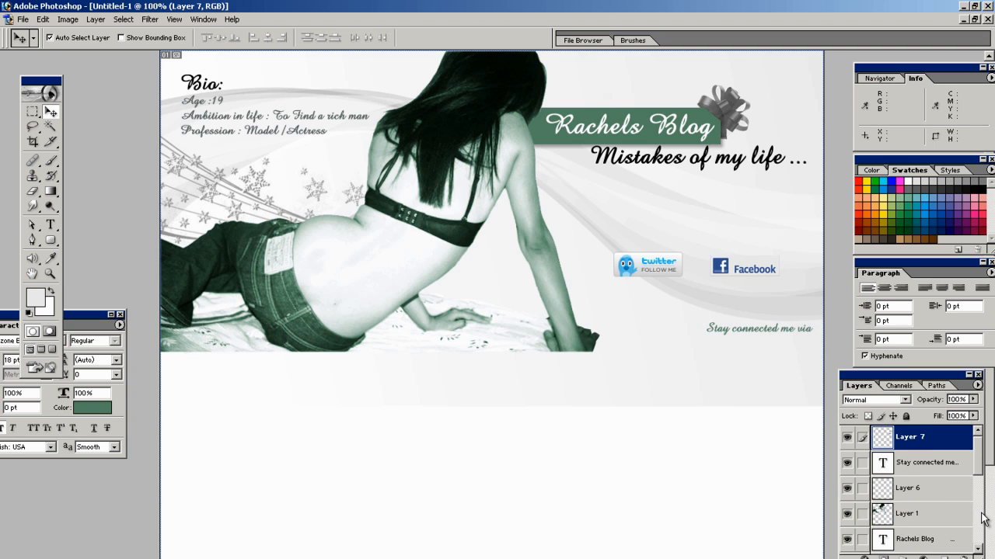